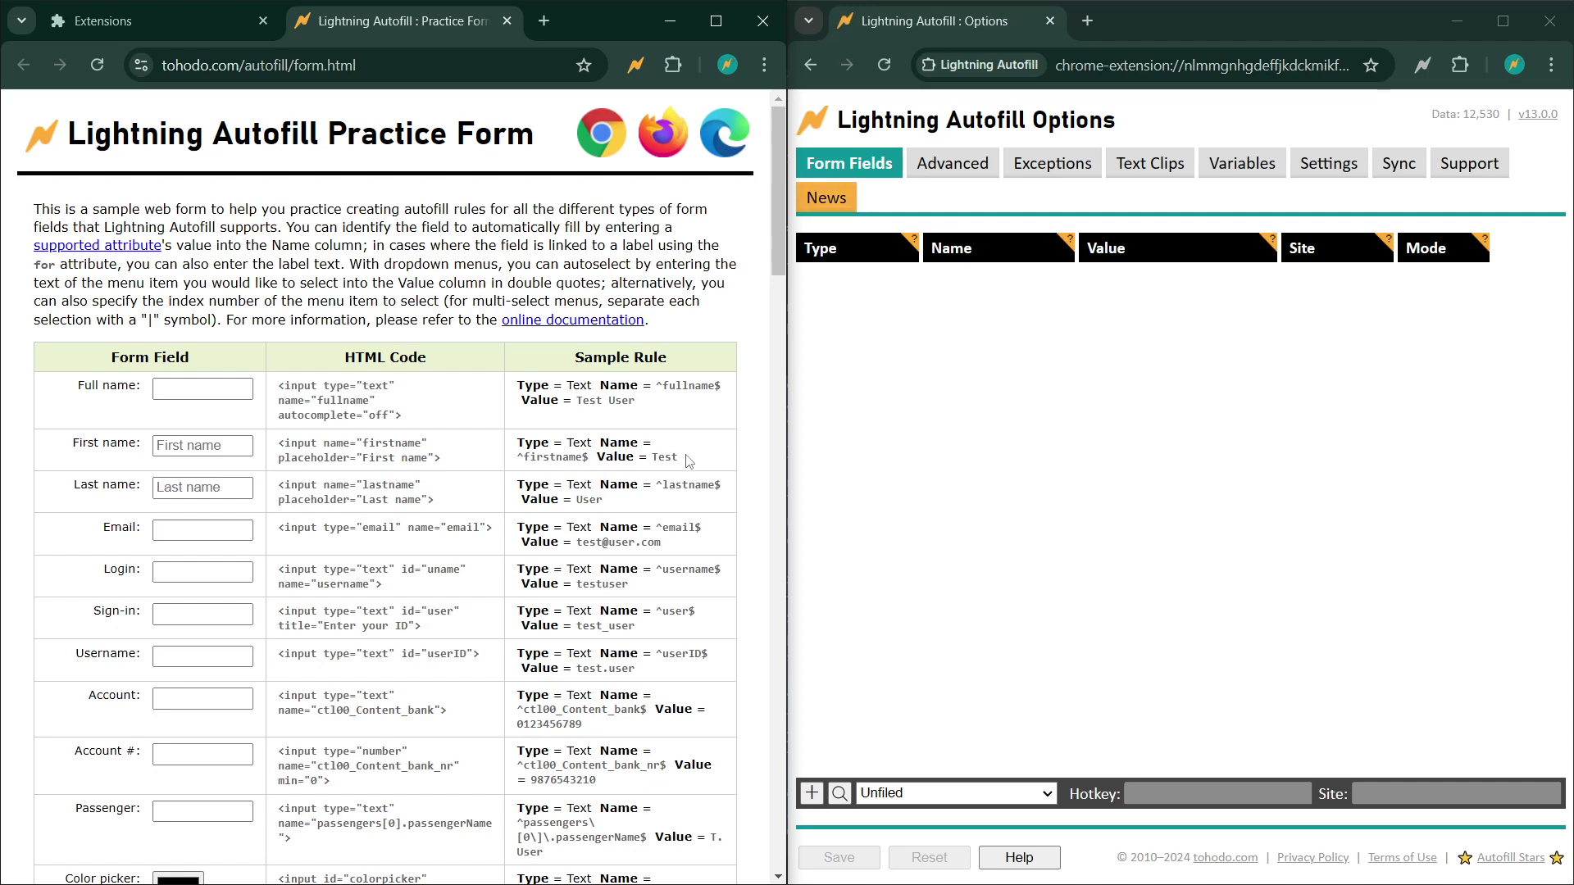
Step: Start adding Lightning Autofill rules for this page and enter Tom in Full name
right_click(289, 315)
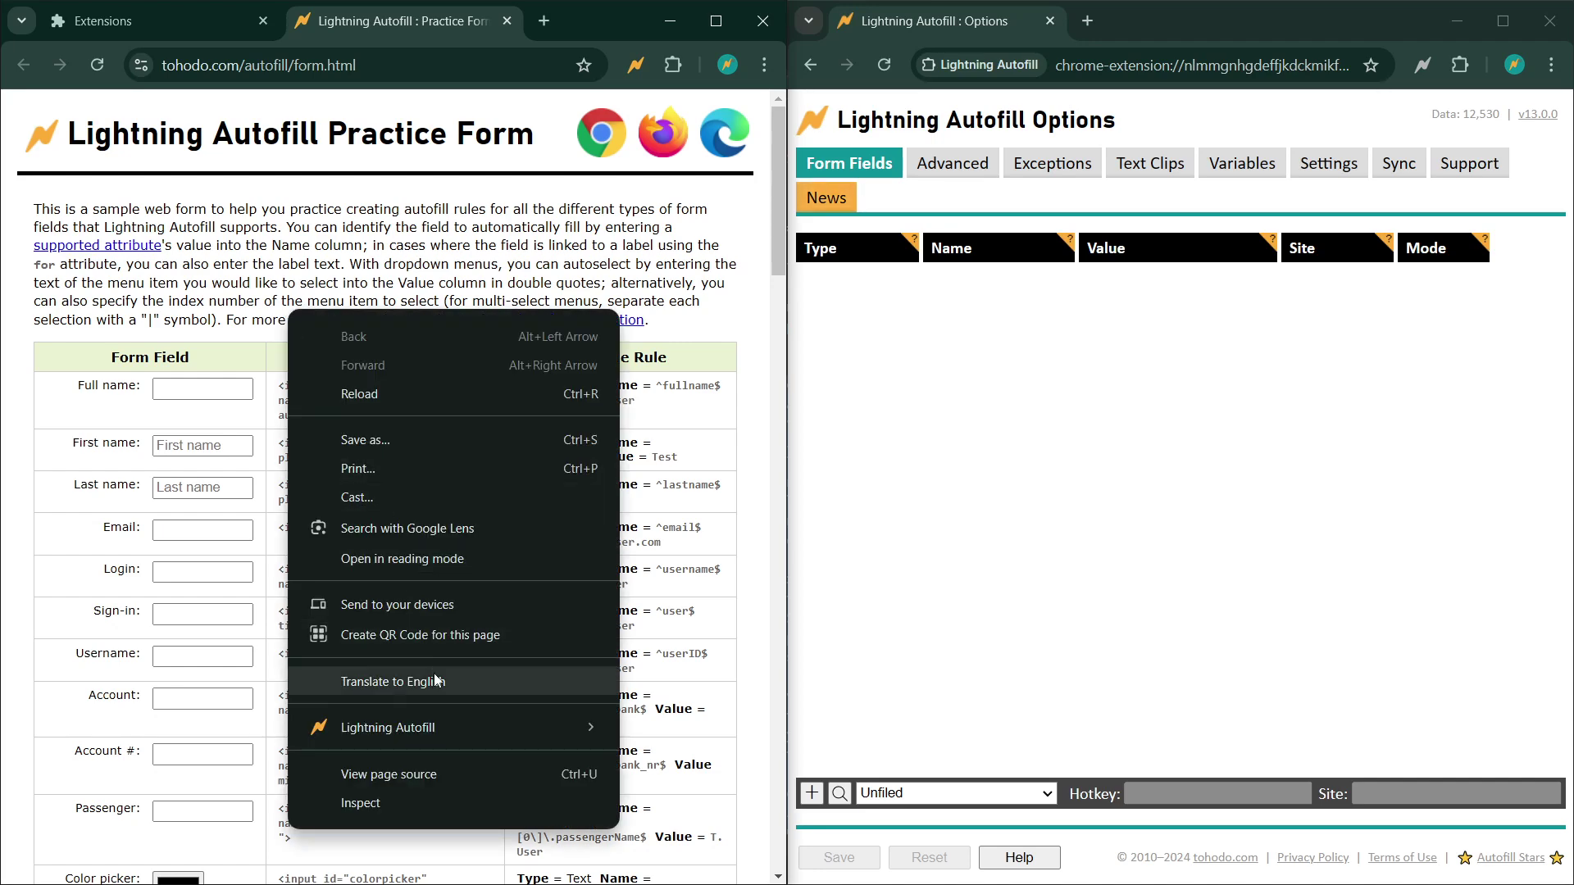
mouse_move(541, 733)
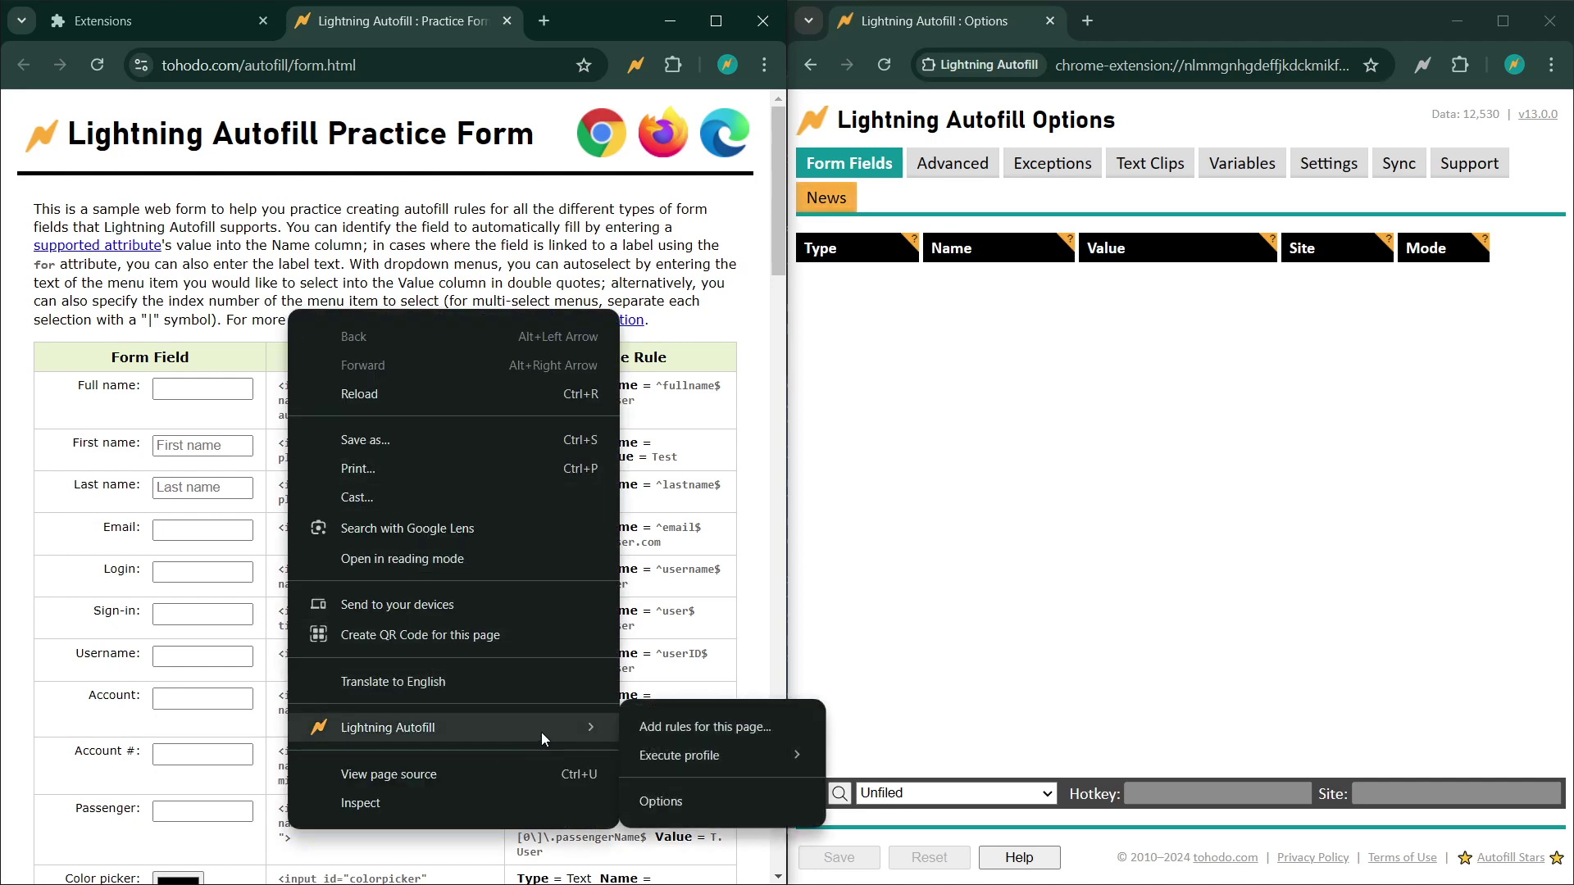
left_click(710, 728)
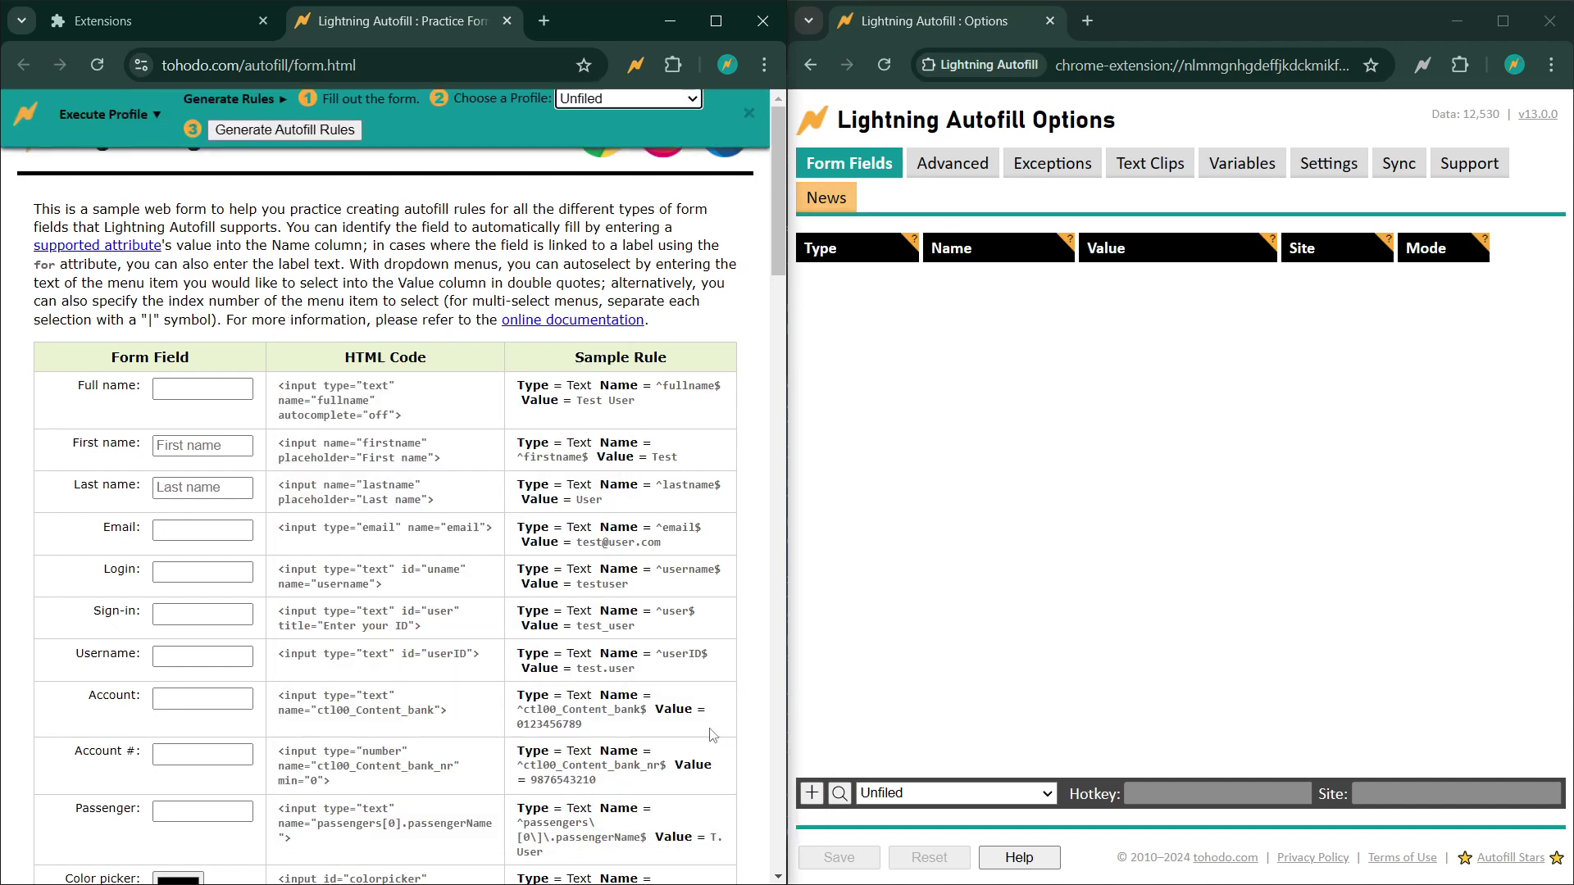
left_click(192, 391)
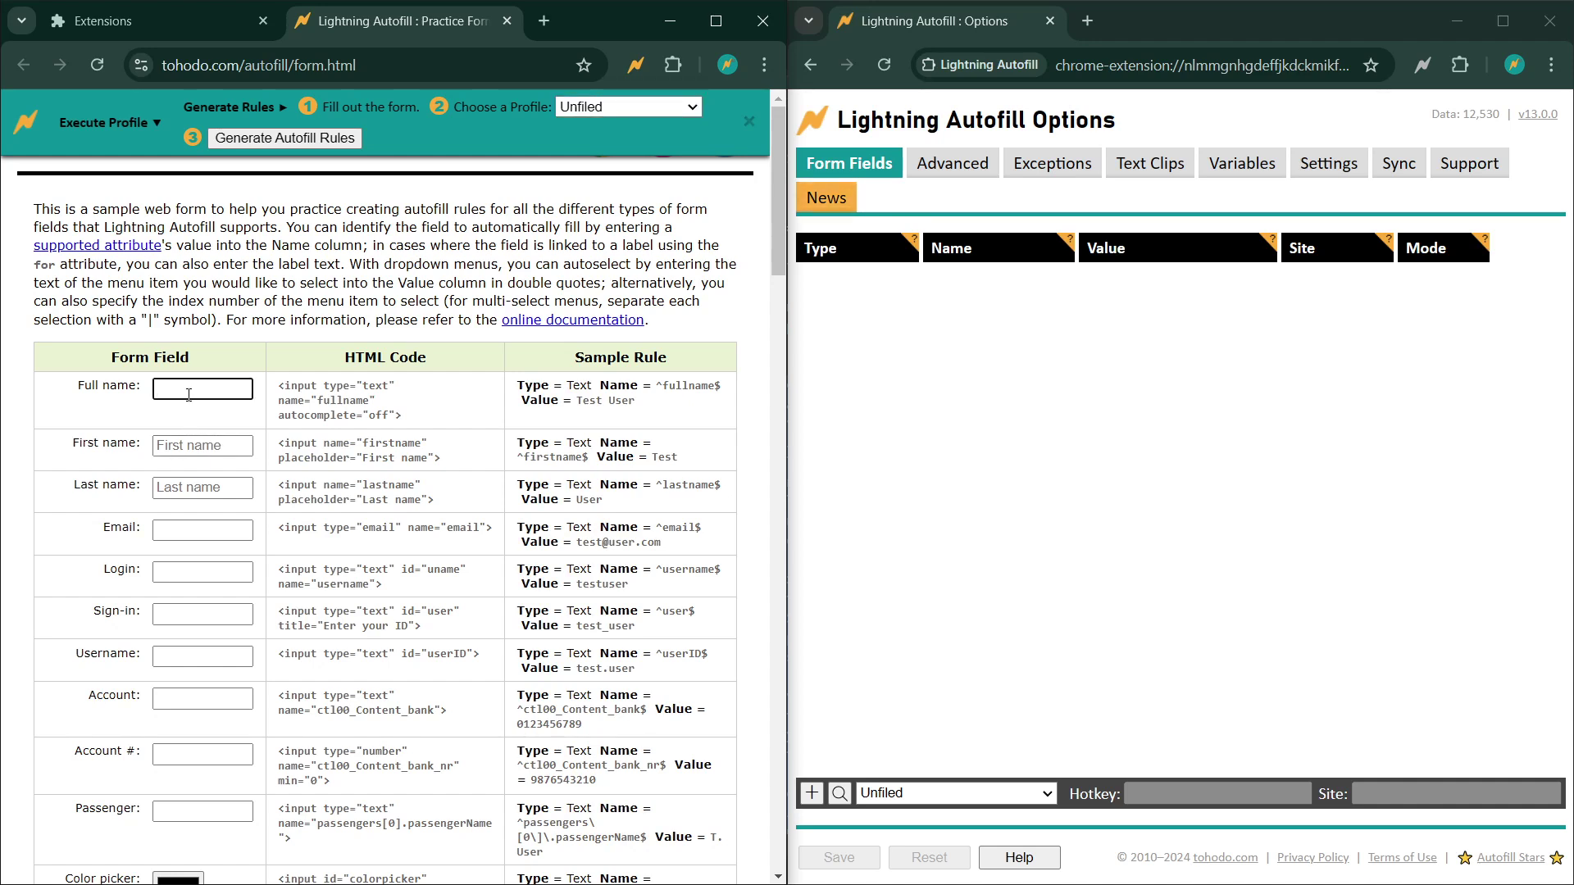
type("Tom")
Step: Generate the autofill rules into a new profile named 'Practice'
left_click(618, 116)
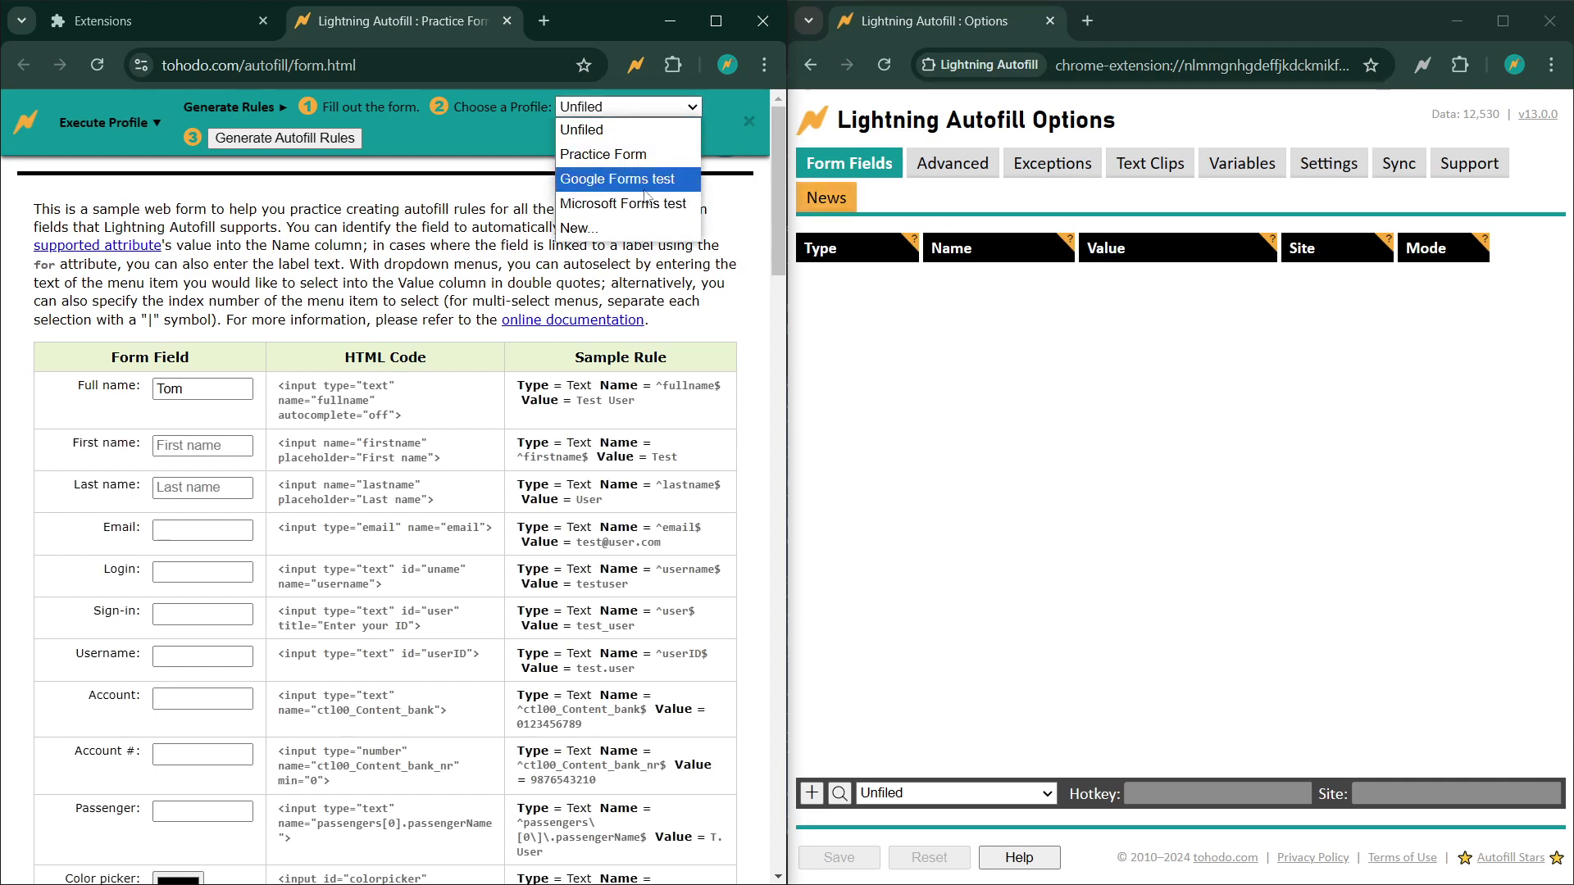
left_click(617, 230)
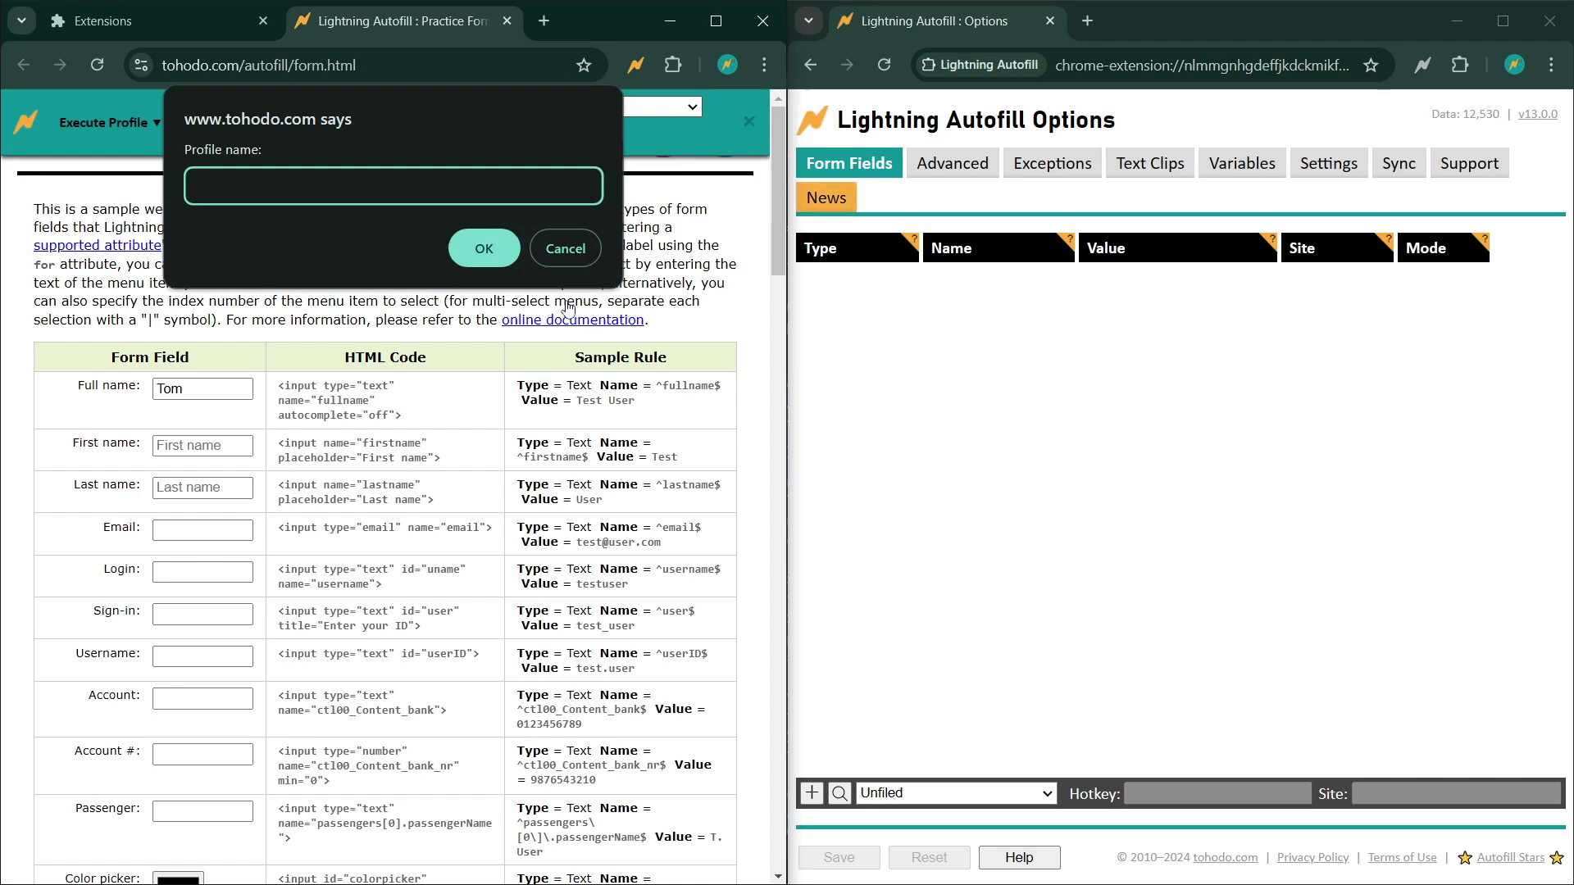
type("Practice")
key("Return")
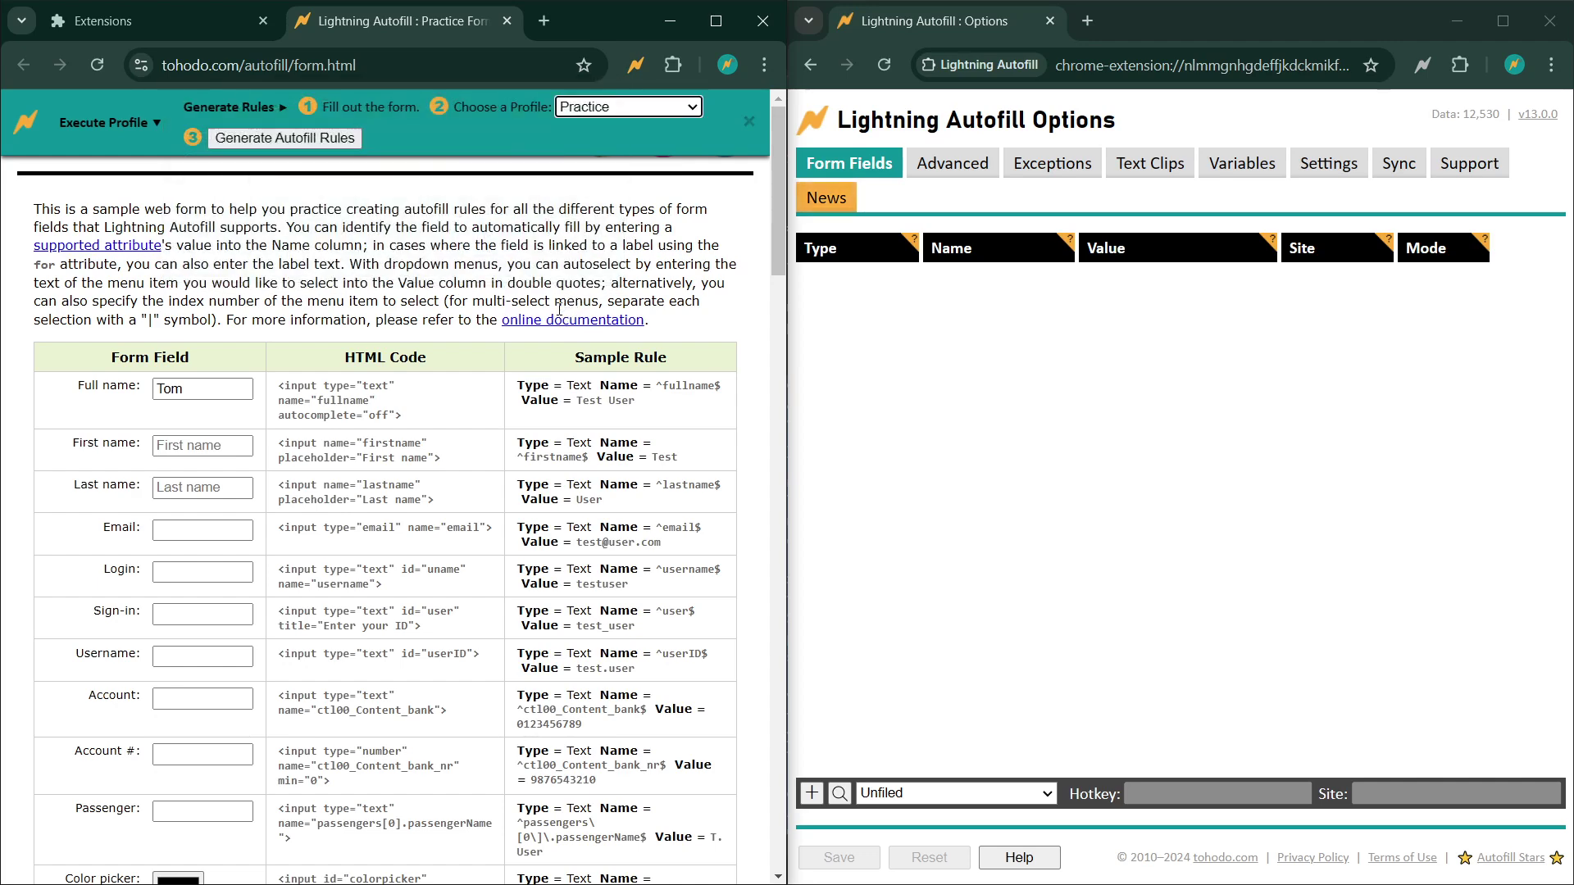
left_click(281, 144)
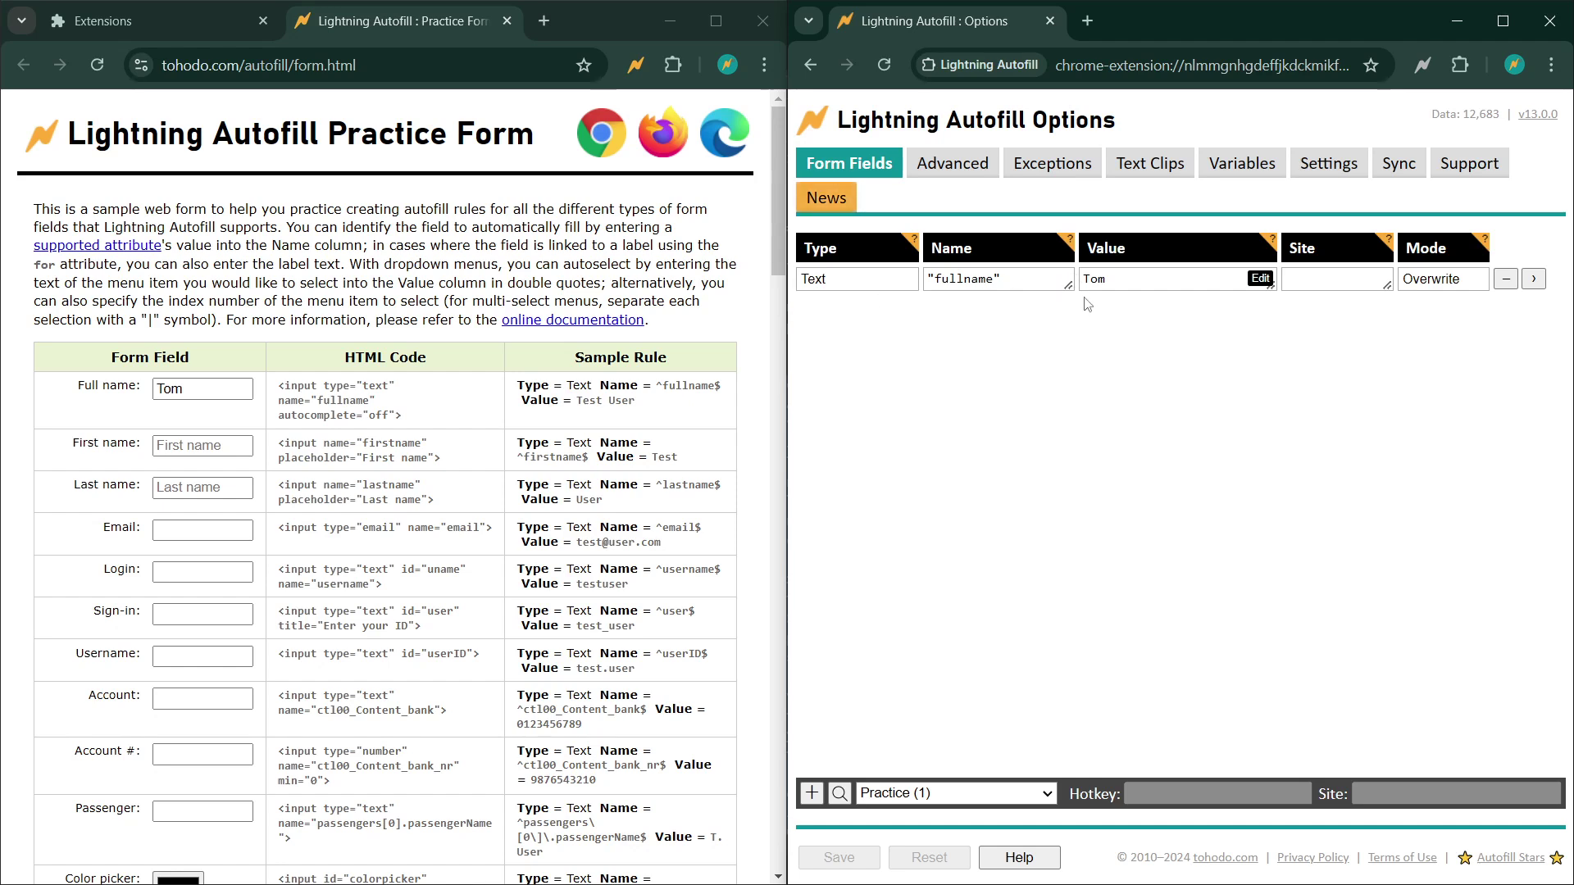
Step: Reload the practice form and check that Full name autofilled with Tom
left_click(98, 70)
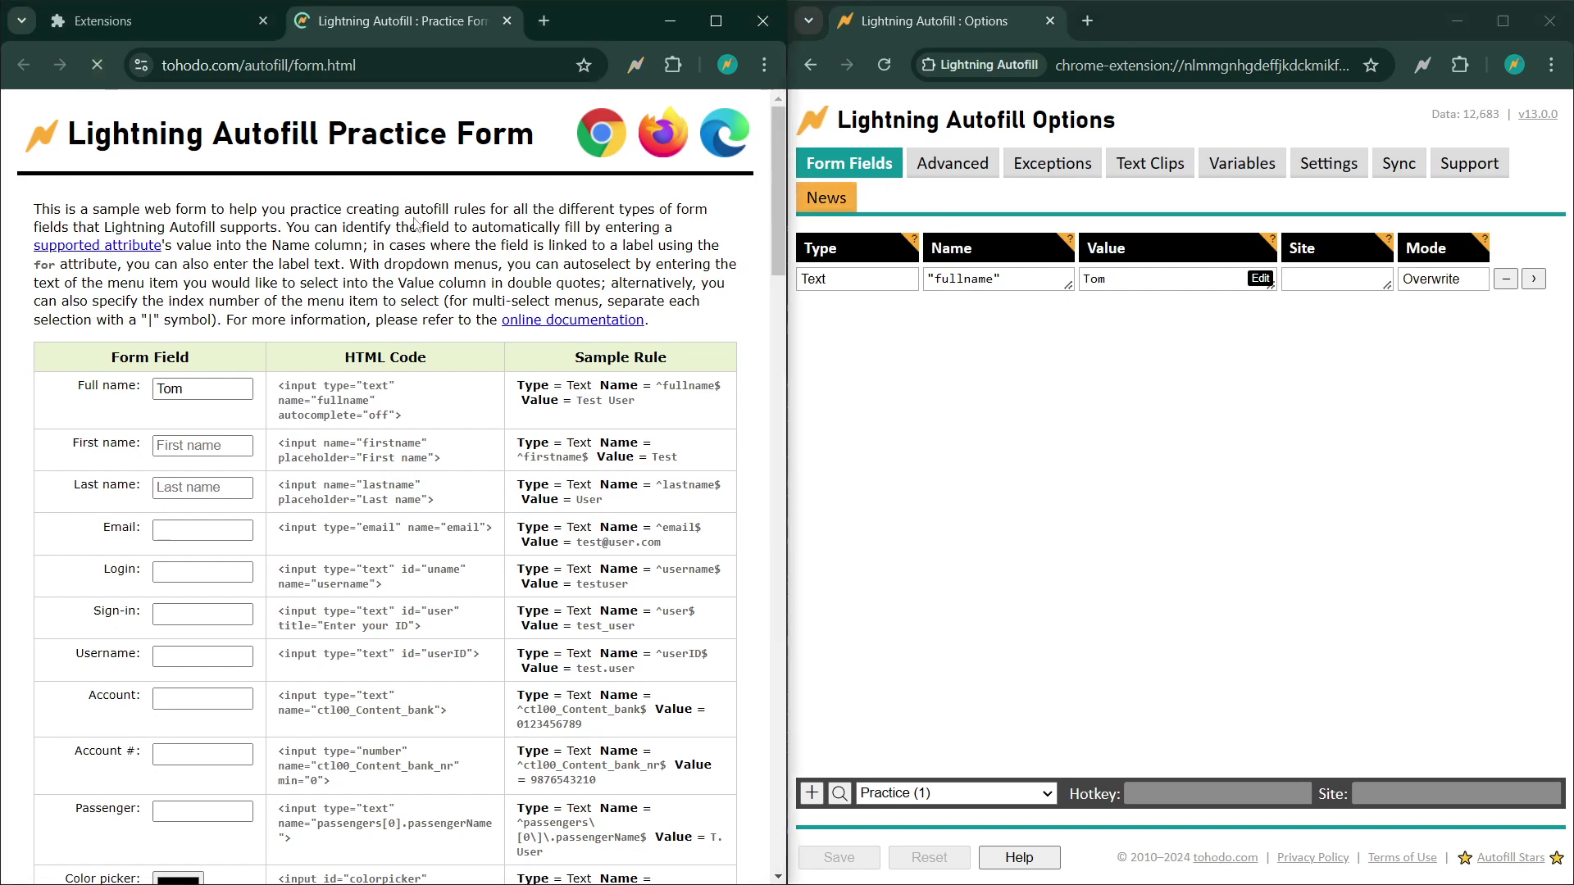
left_click(193, 384)
double_click(194, 388)
left_click(474, 278)
Step: Inspect the Full name field to show its 'fullname' input element in a widened Elements panel
right_click(211, 390)
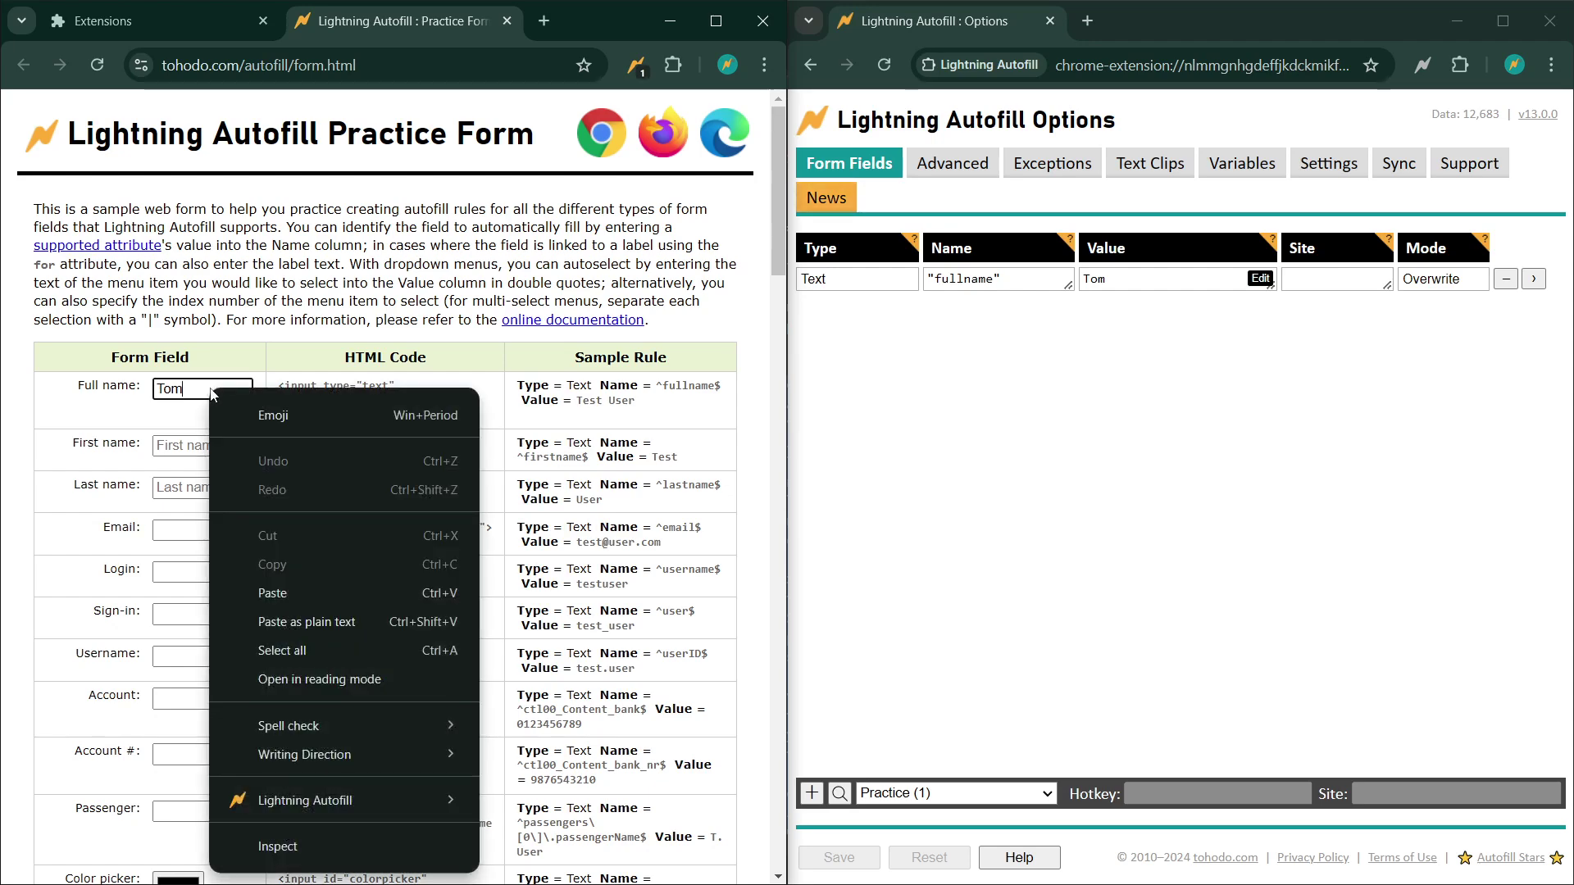
left_click(296, 847)
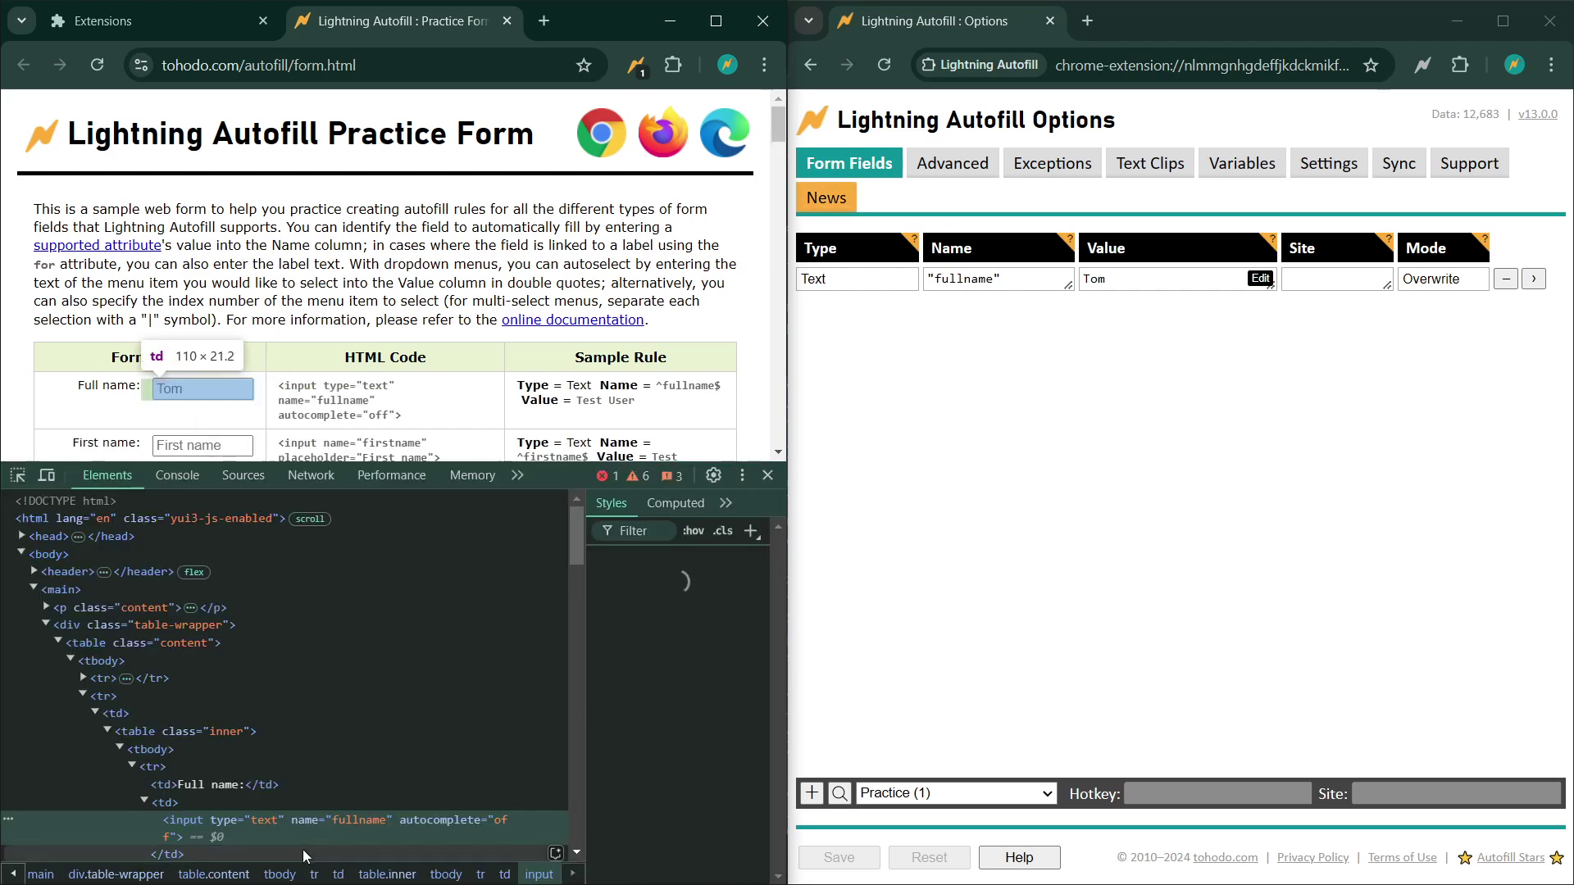
scroll(293, 738, "down", 1)
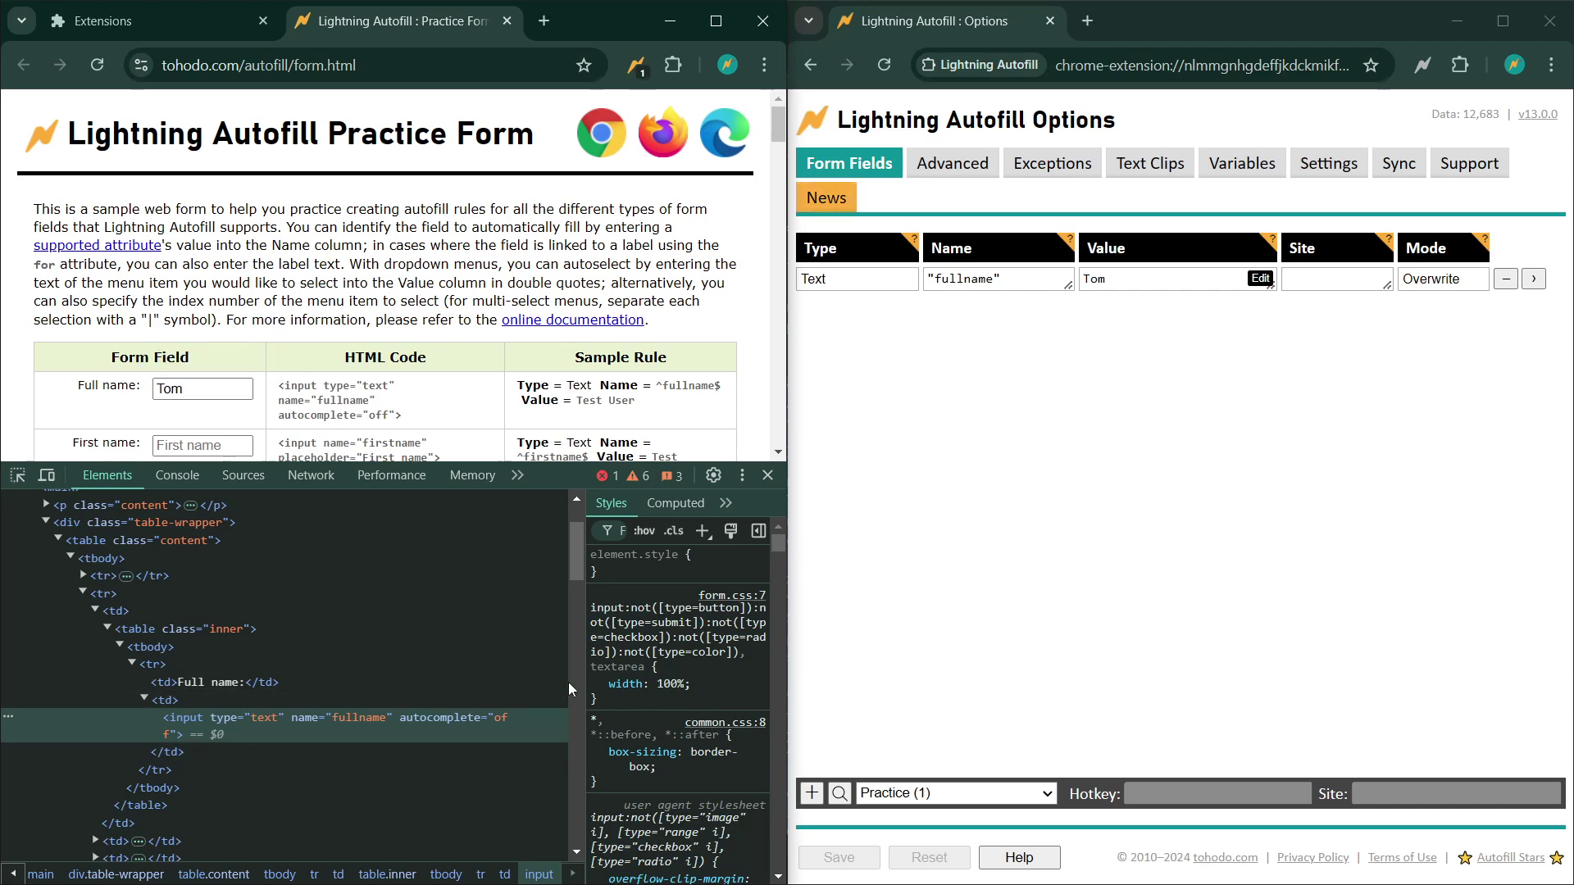
left_click_drag(582, 677, 595, 677)
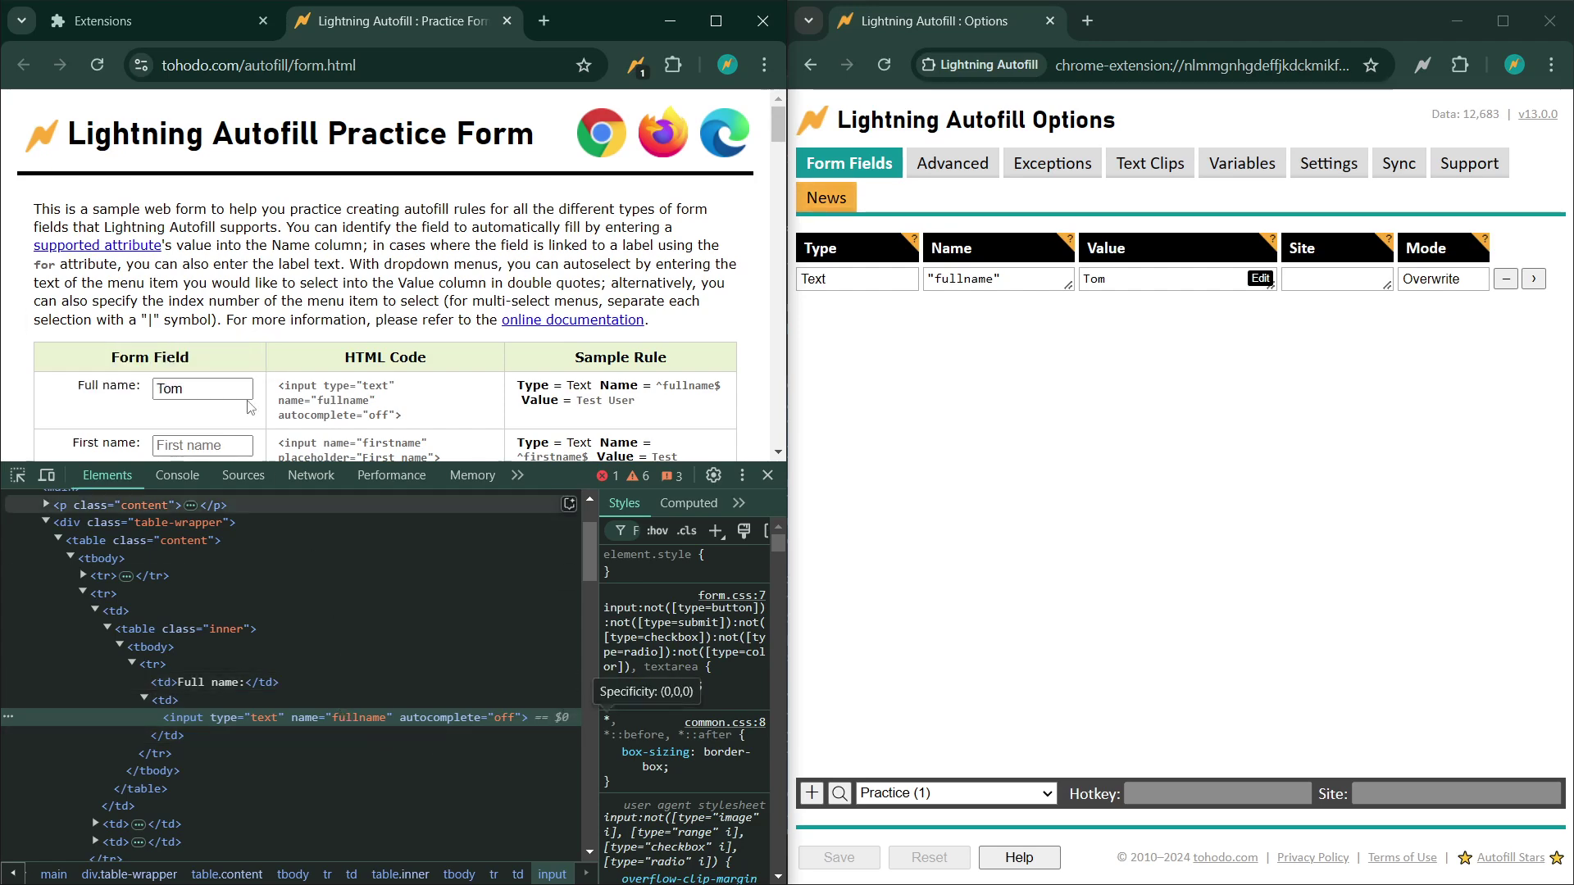
scroll(213, 308, "down", 3)
Step: Locate the Username and Sign-in fields' code and add an empty rule row
scroll(212, 309, "down", 1)
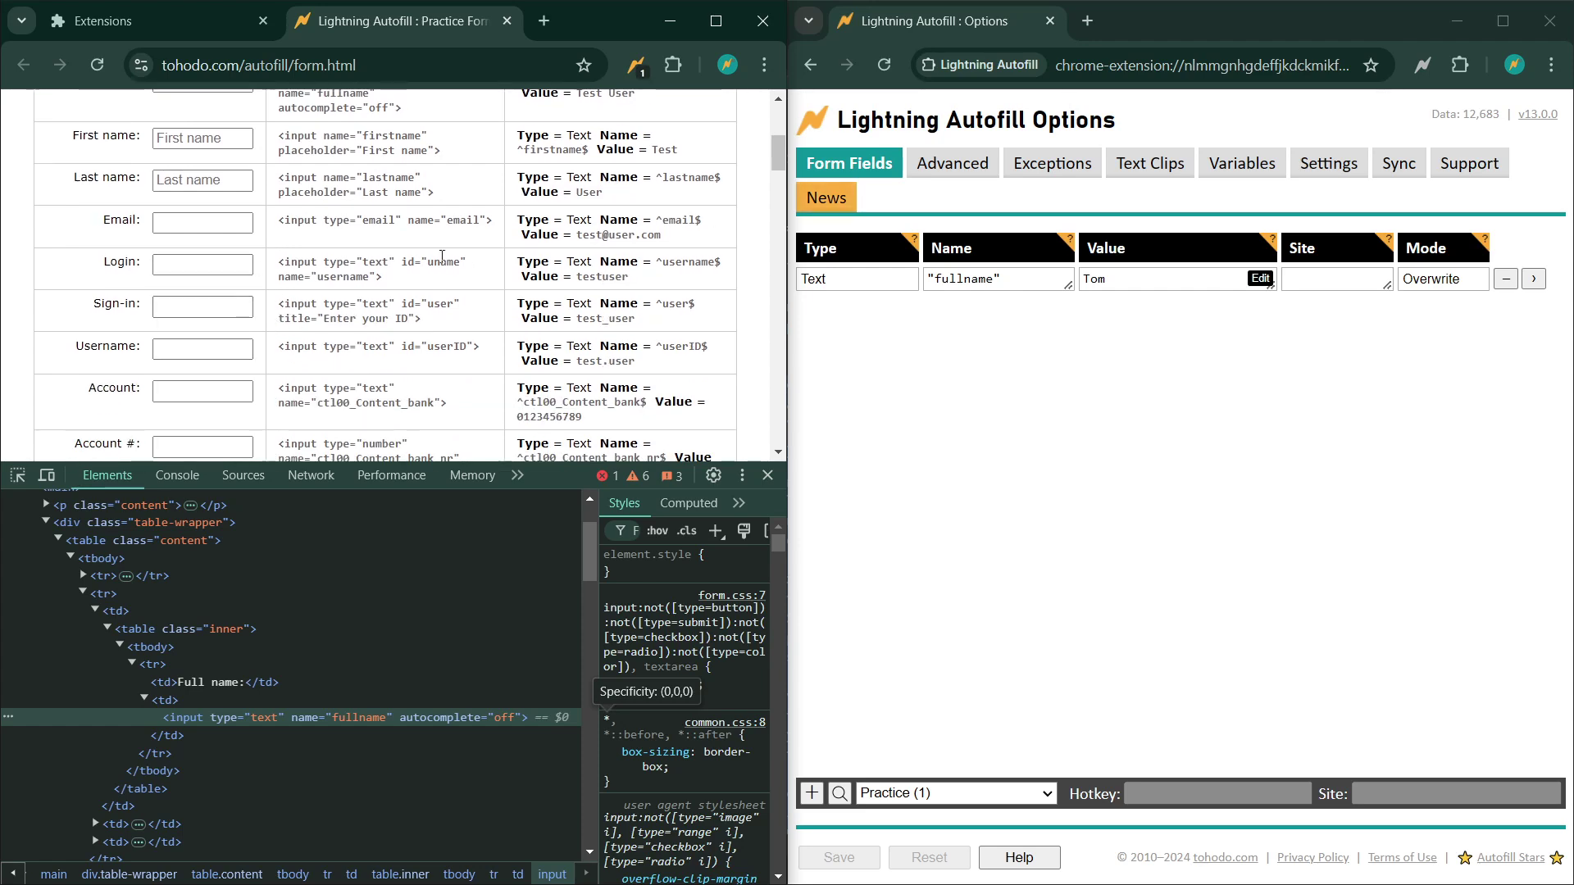
left_click(215, 351)
key("shift+Tab")
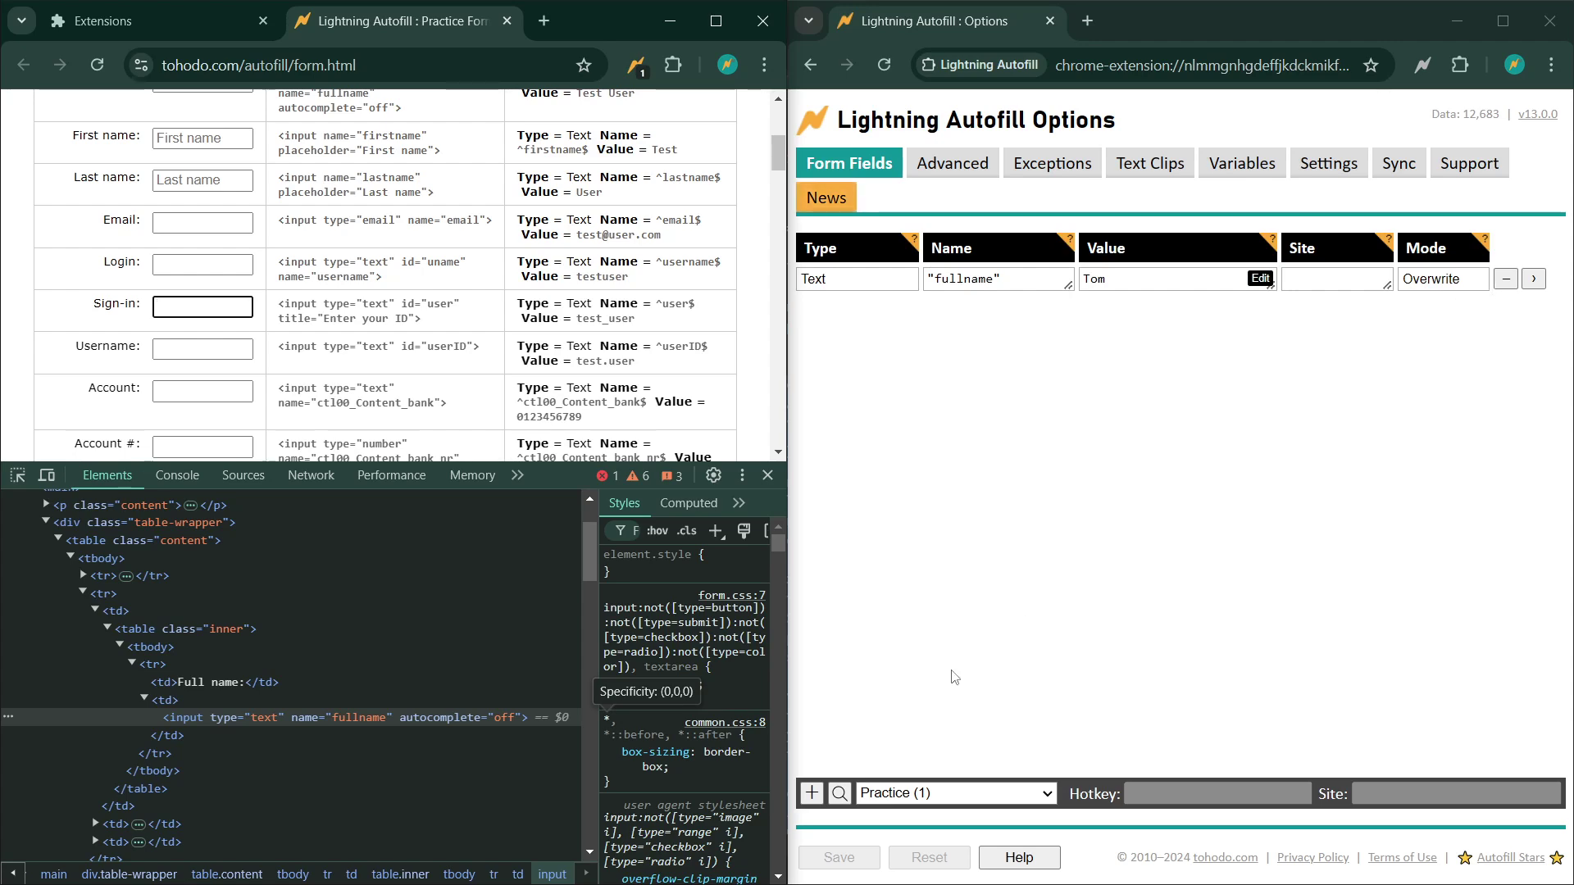
left_click(812, 793)
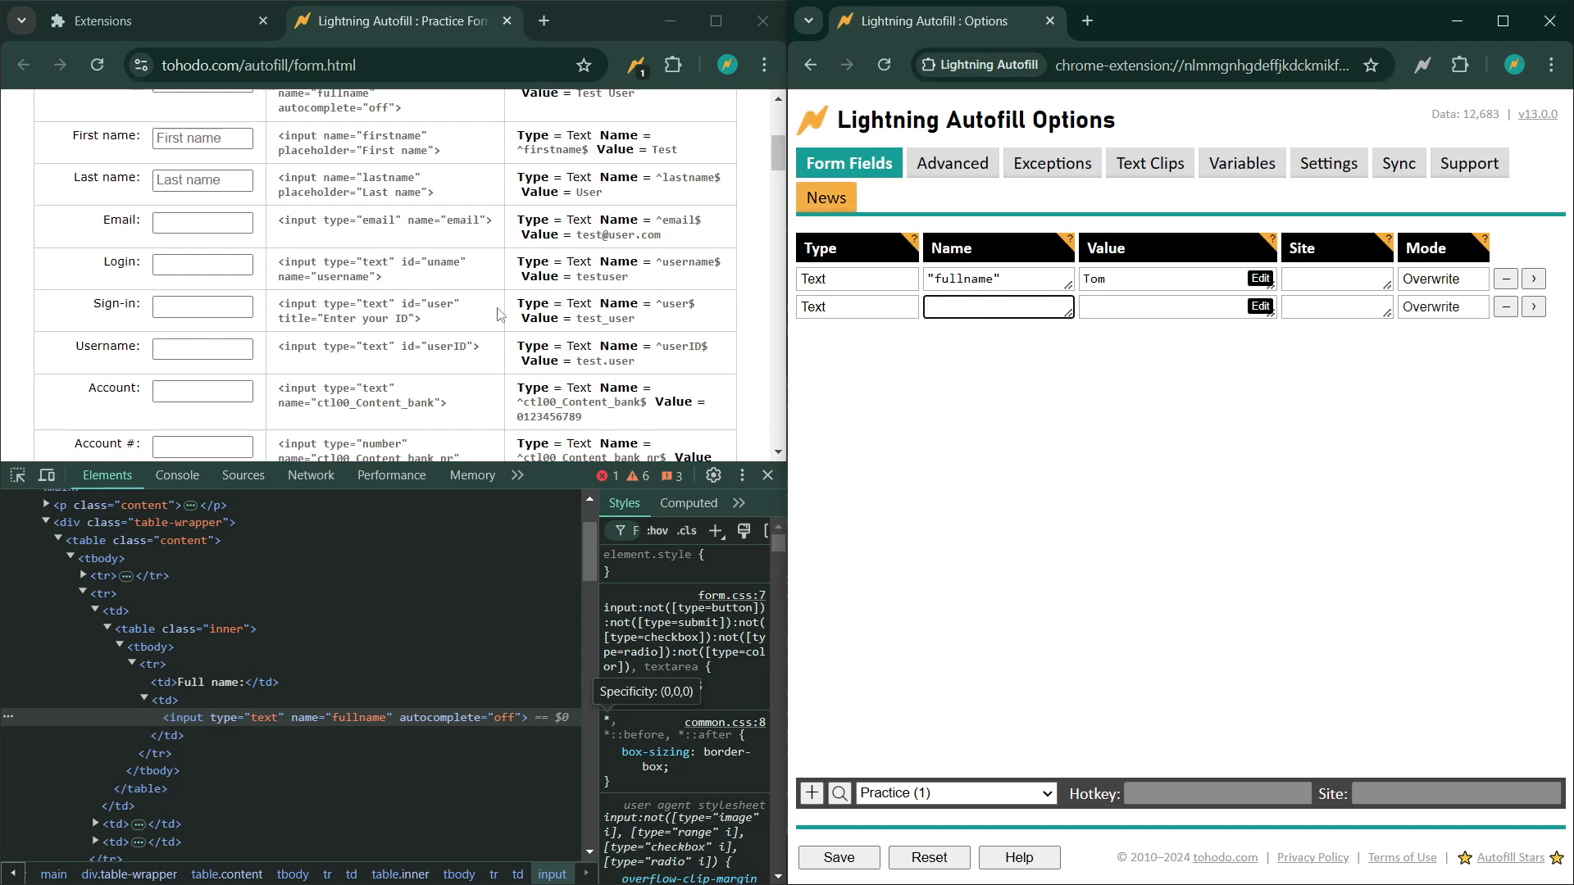
Step: Name the new rule 'user', save it, and reload the form
double_click(439, 303)
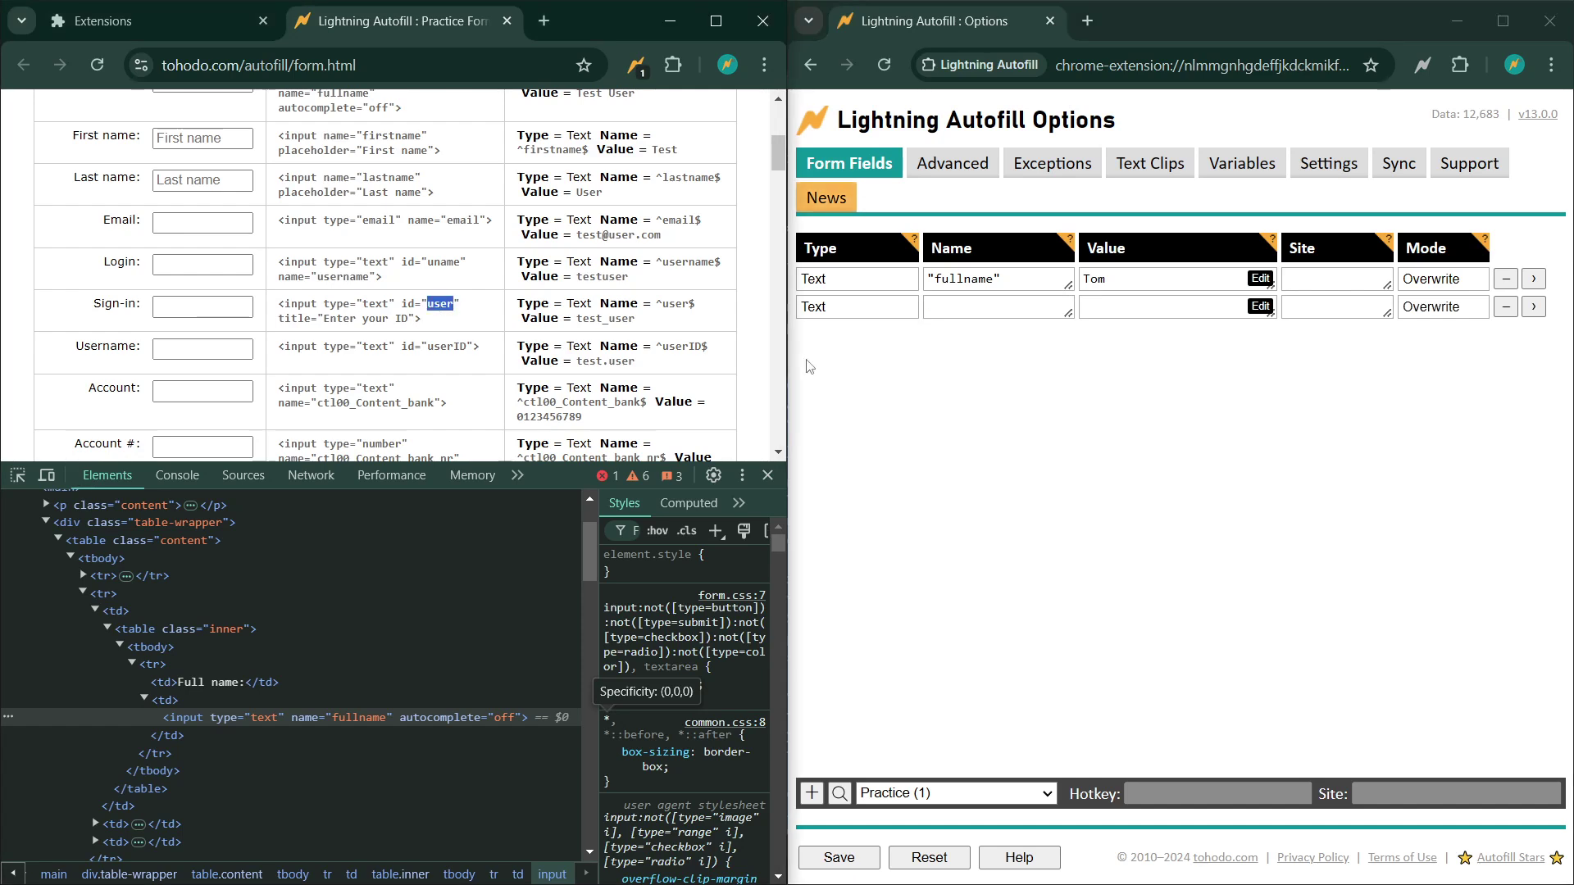
left_click(967, 305)
type("user")
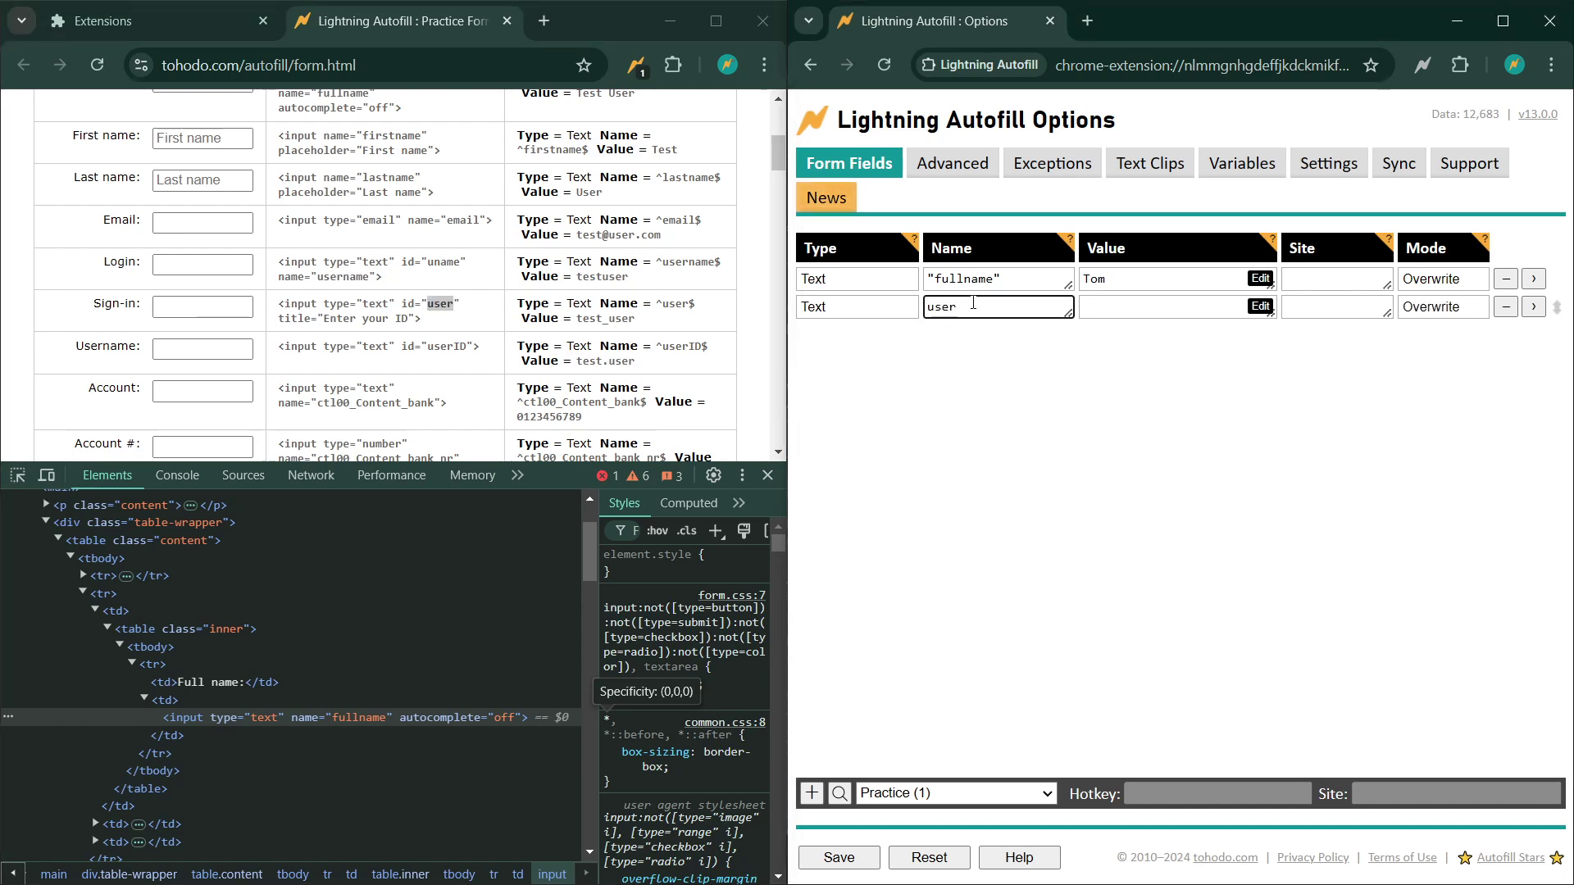
left_click(1006, 387)
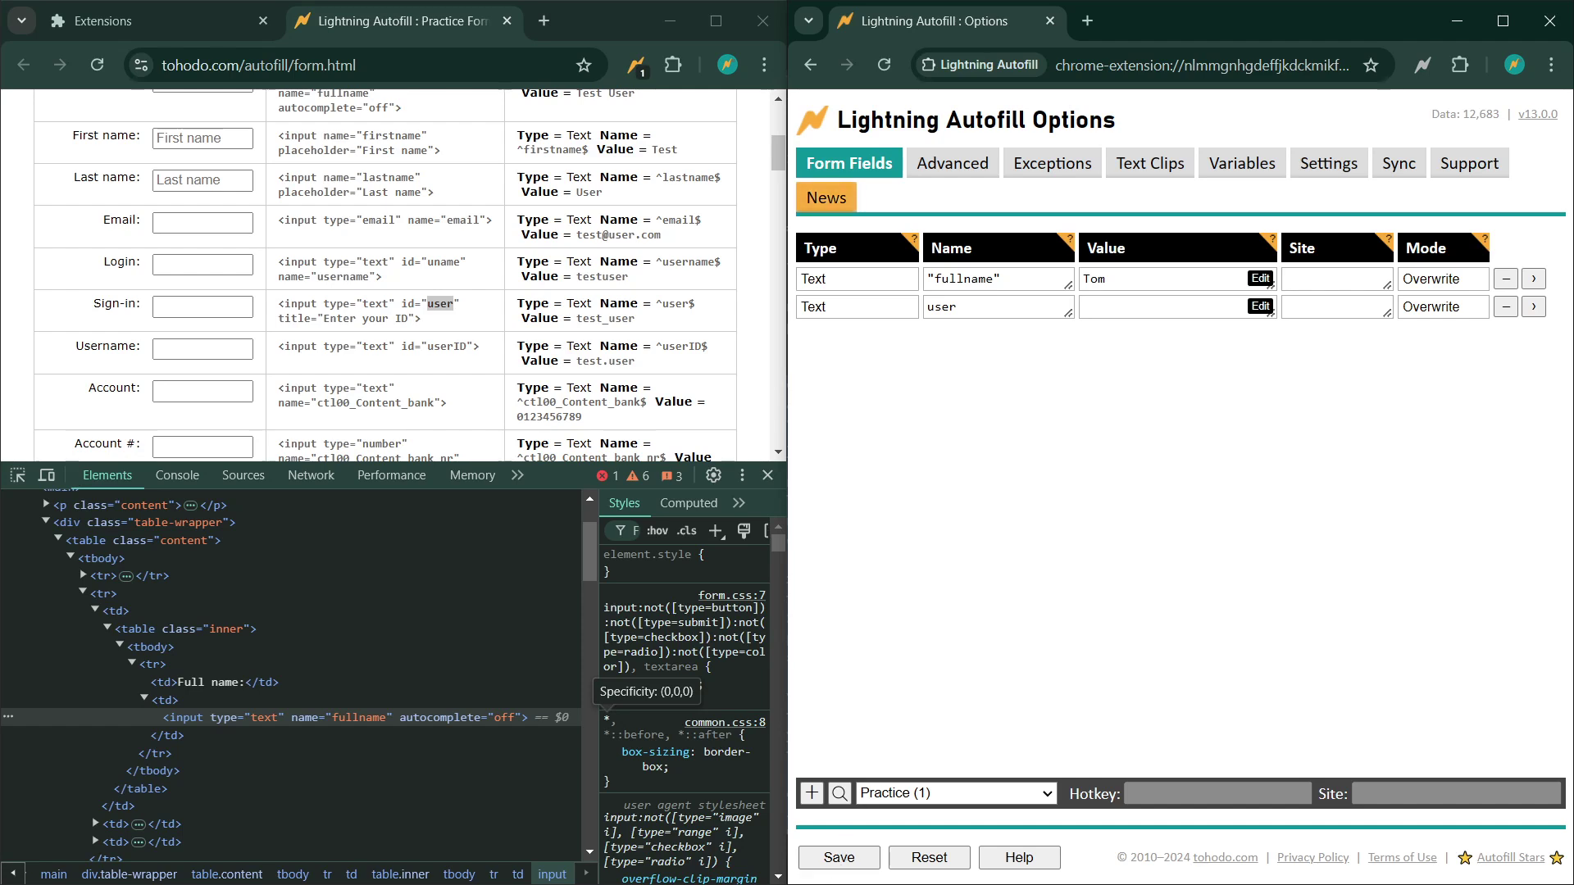
left_click(840, 858)
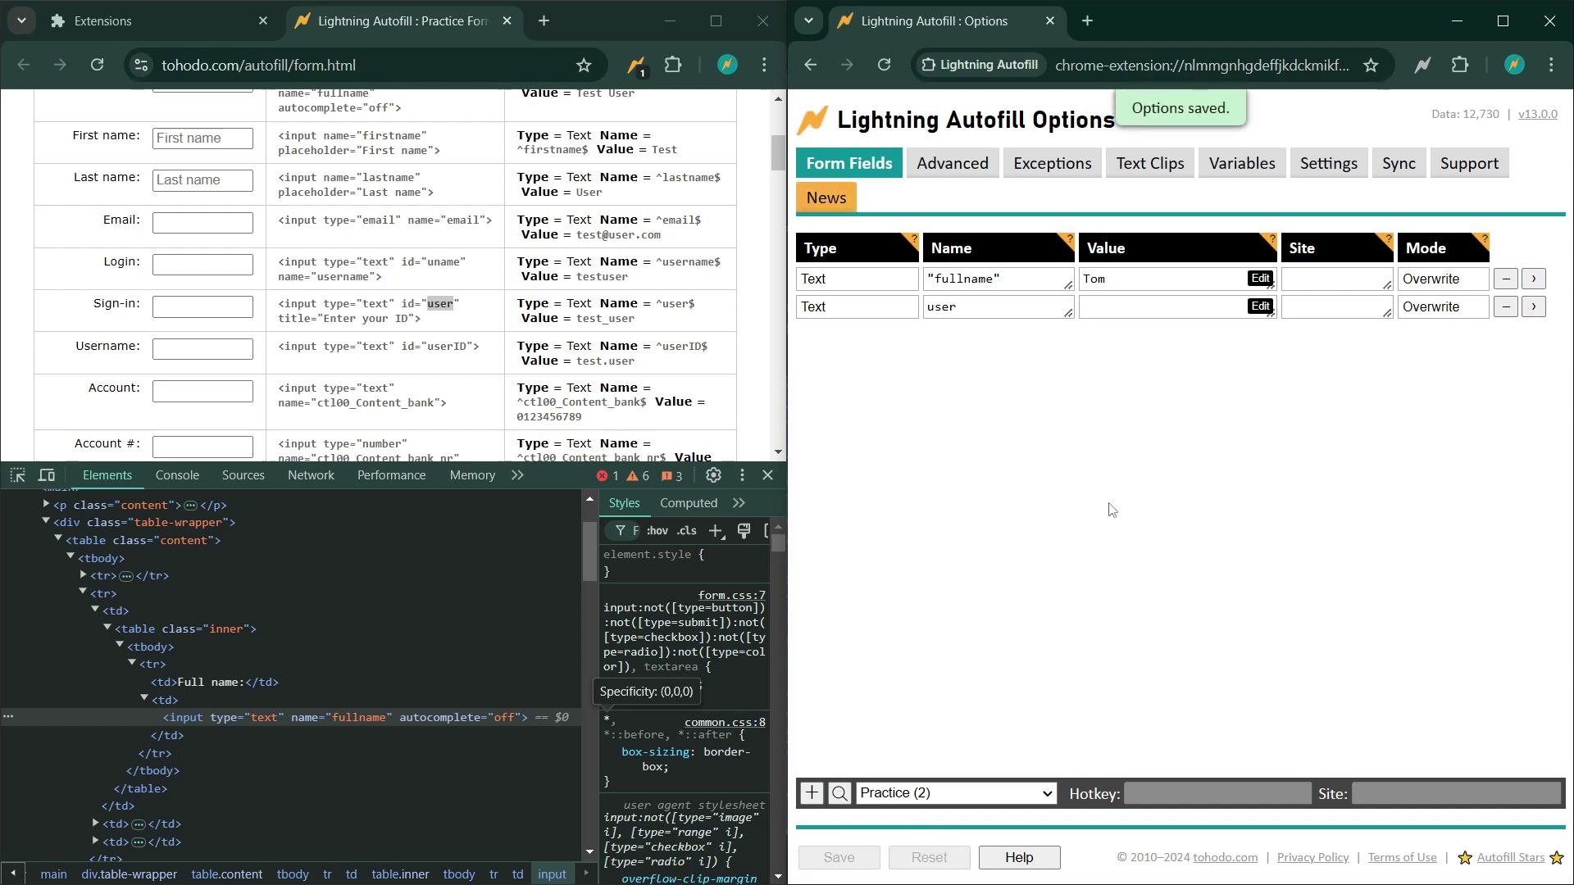
left_click(105, 72)
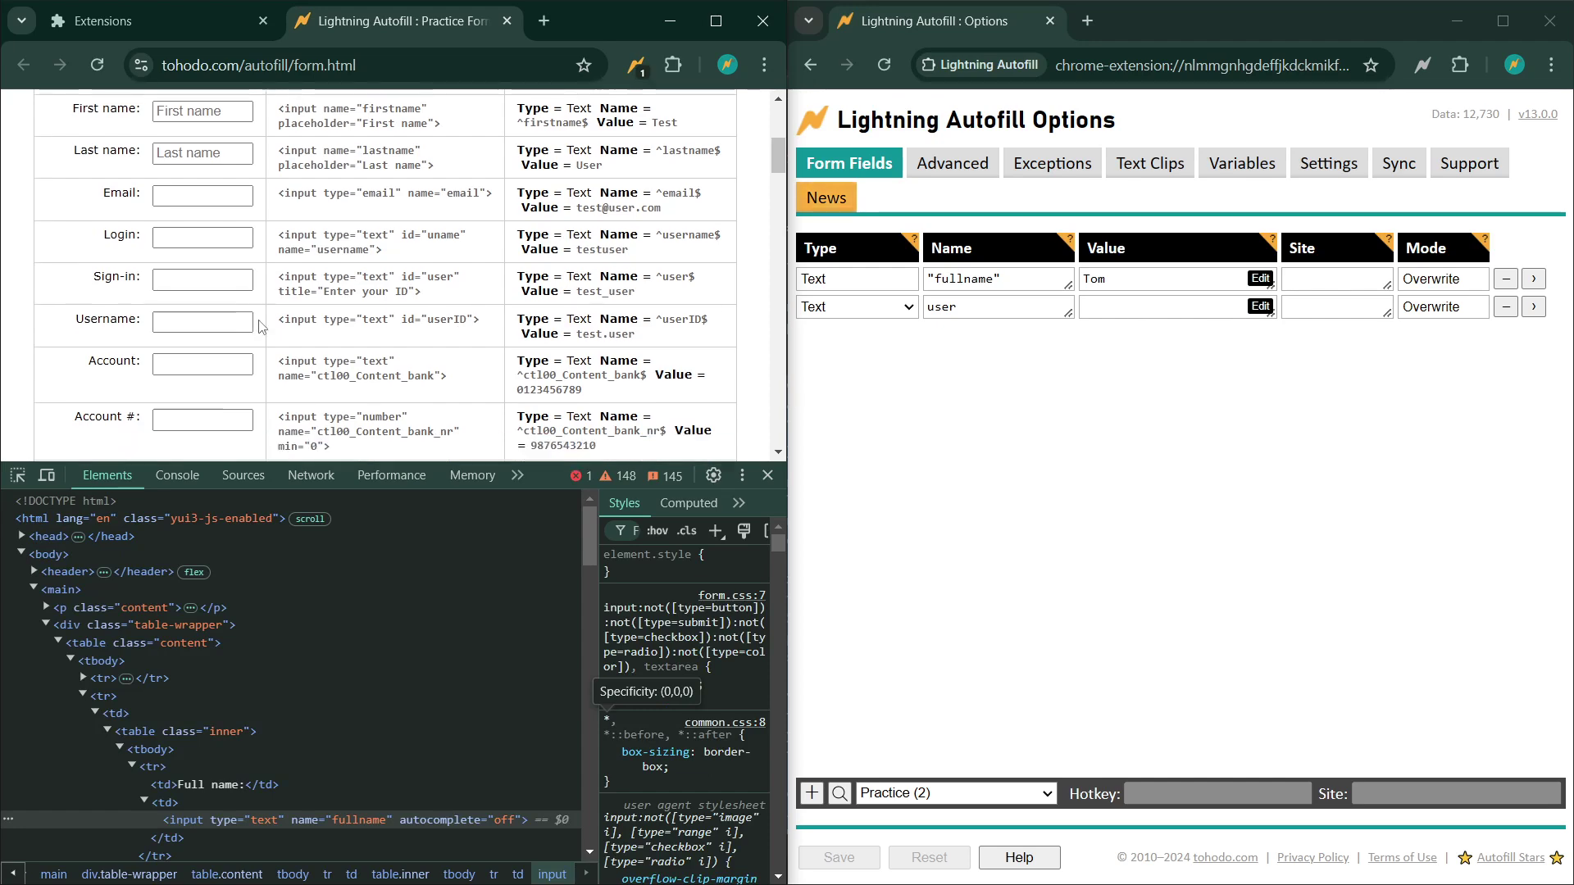
Step: Give the user rule the value tom, save, and reload the form
left_click(1159, 309)
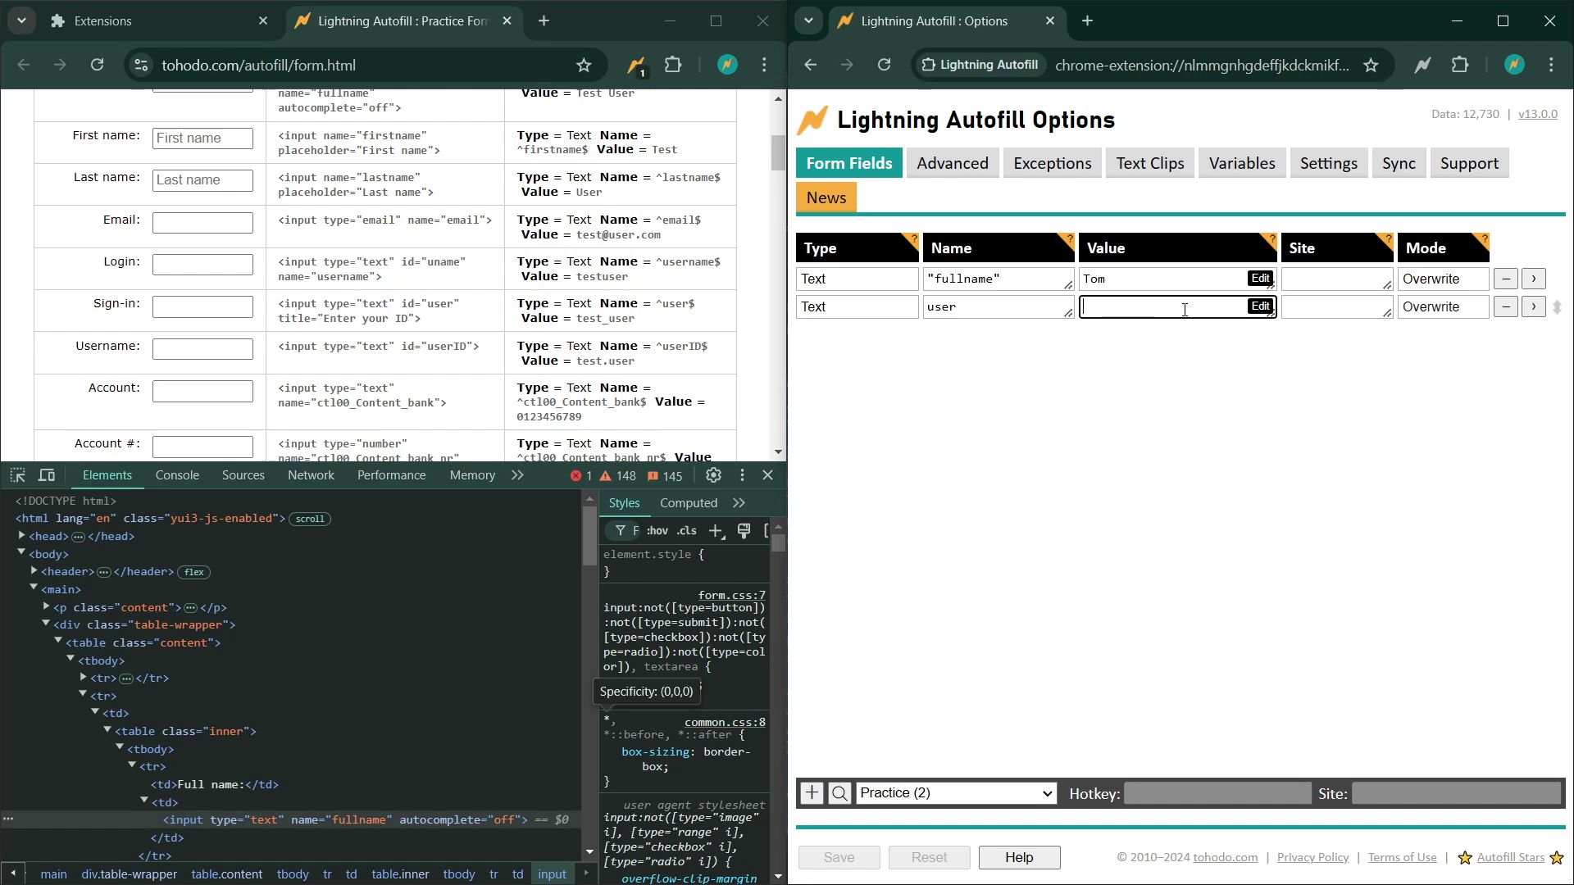
type("tom")
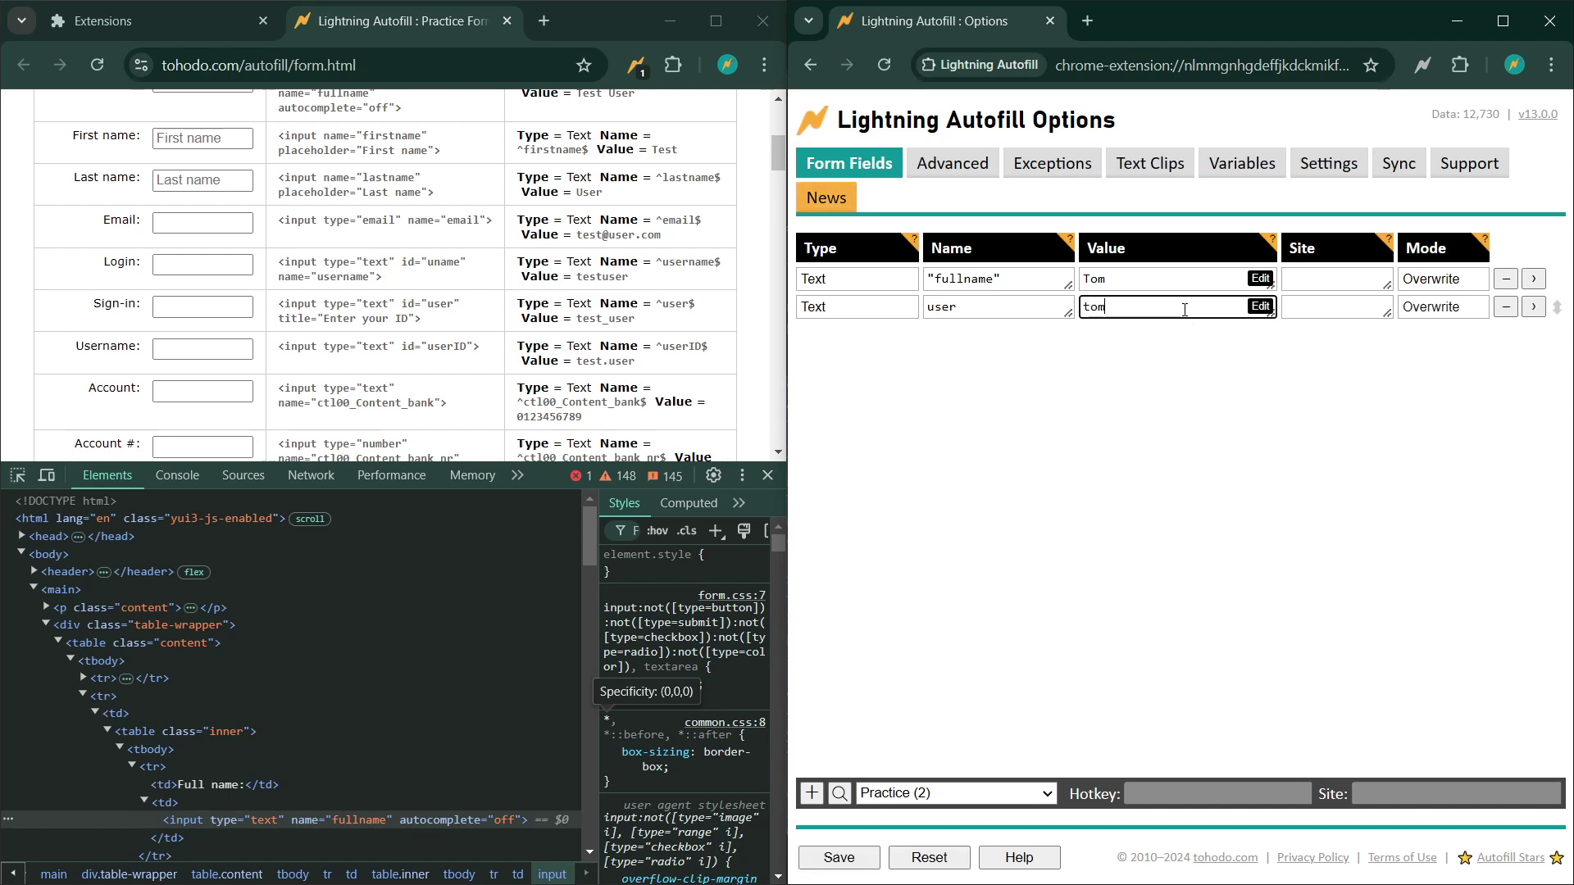
left_click(838, 857)
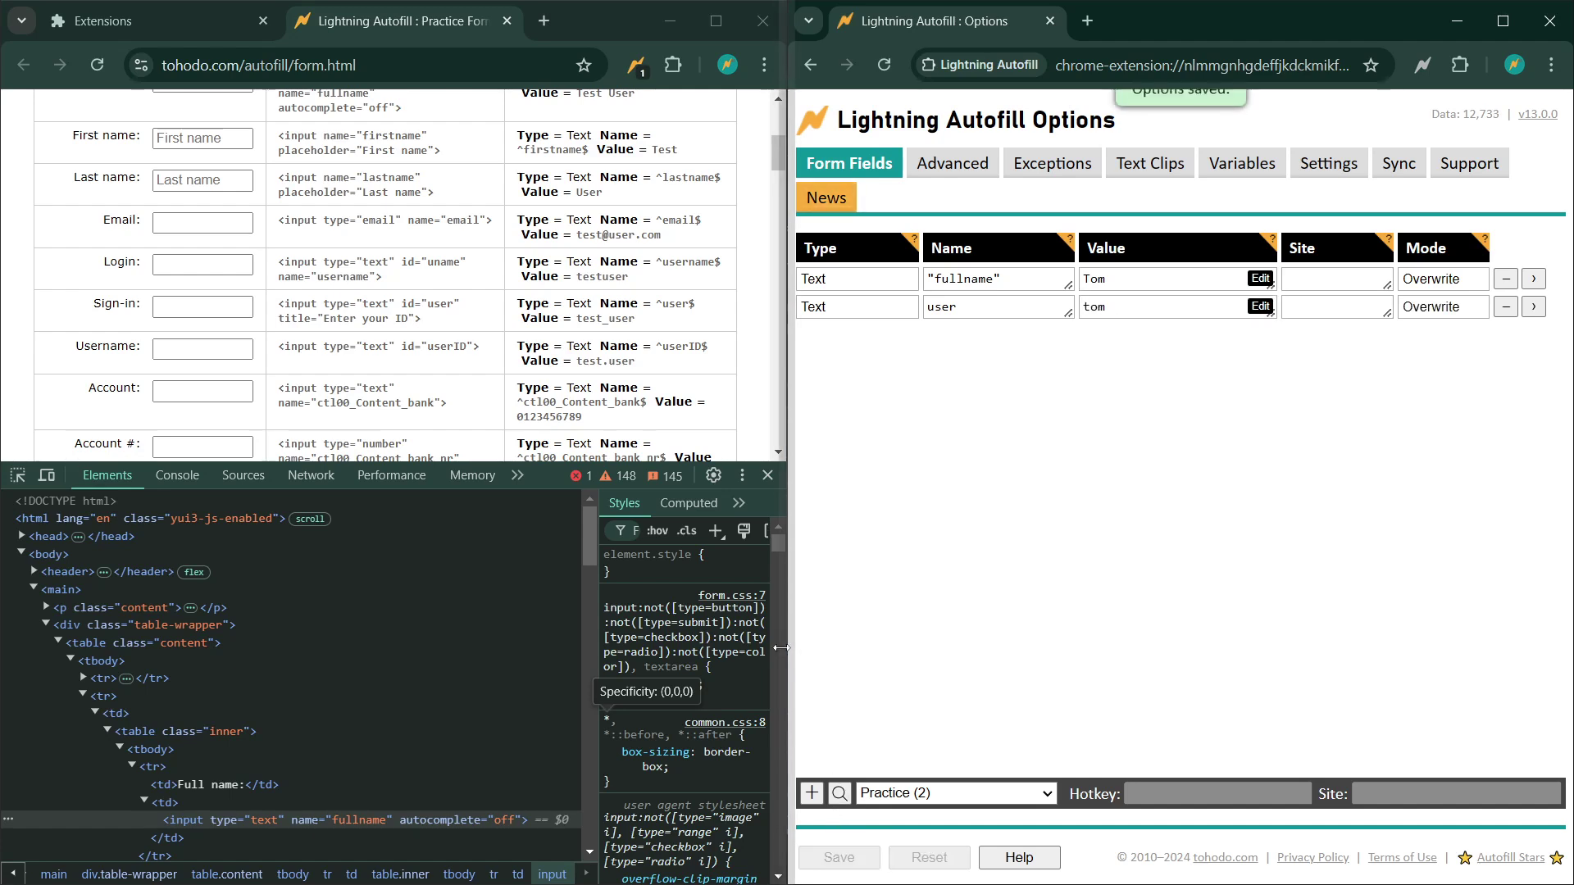
left_click(97, 67)
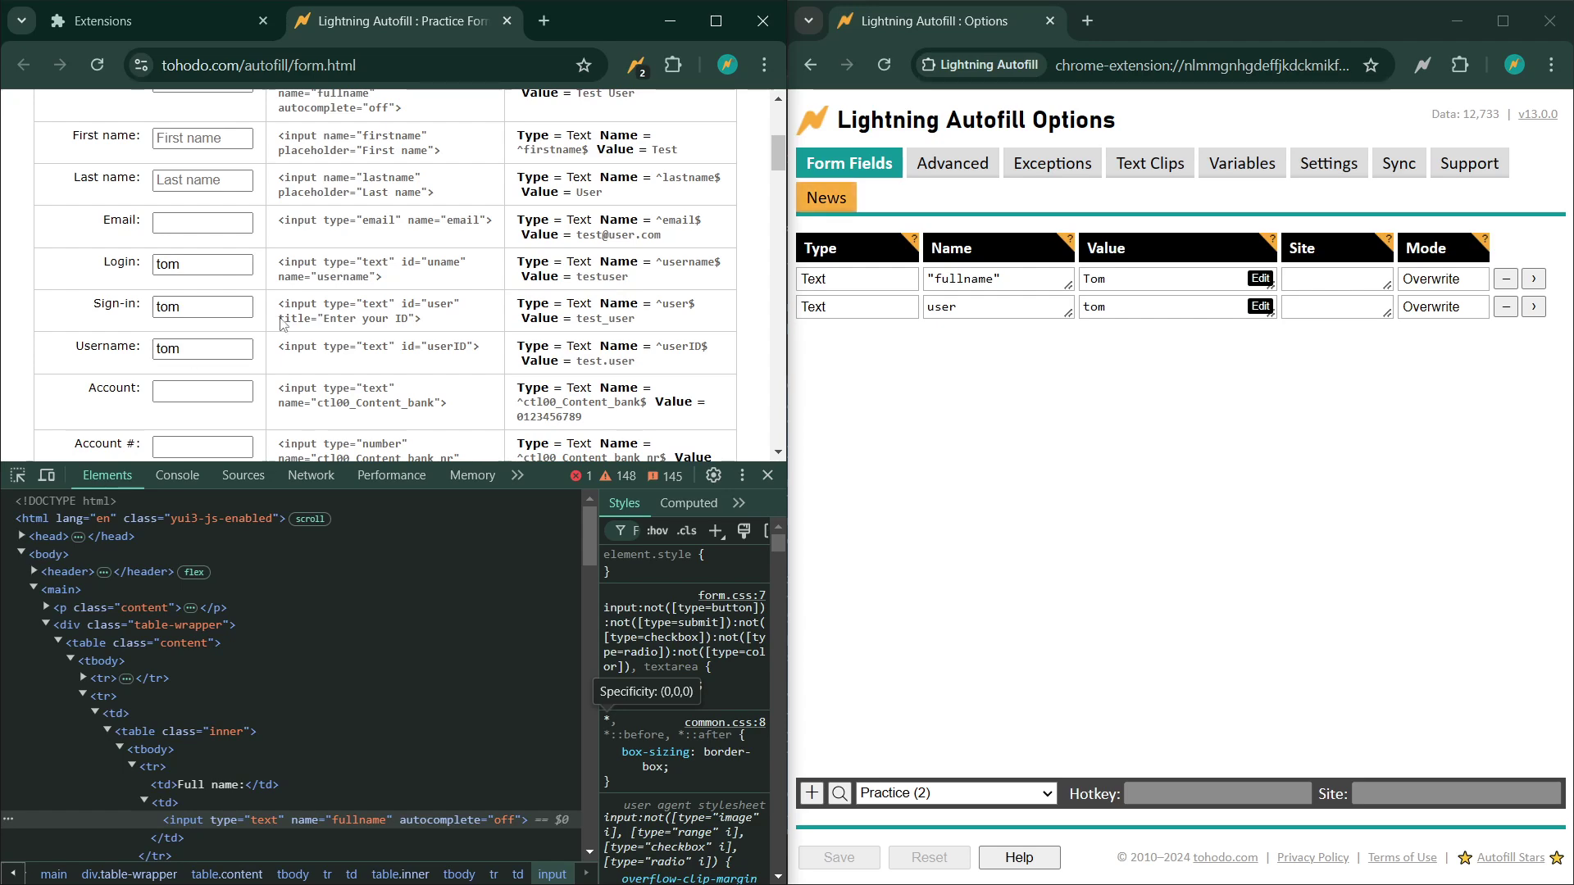
Step: Compare rule name user with 'user' in the Login, Sign-in and Username field codes
left_click(988, 312)
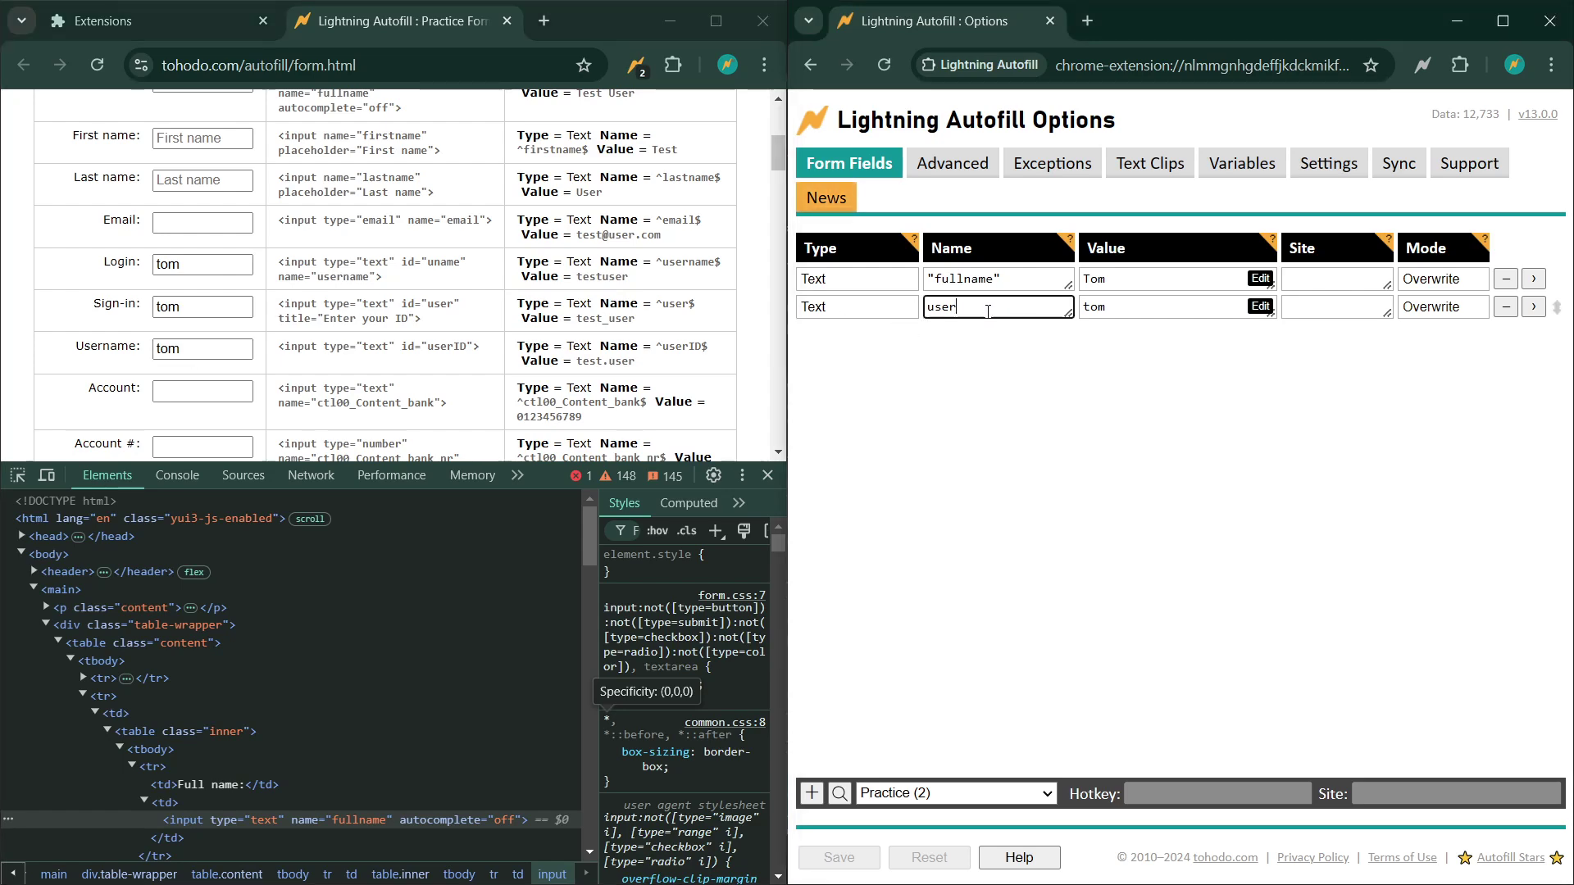
double_click(988, 311)
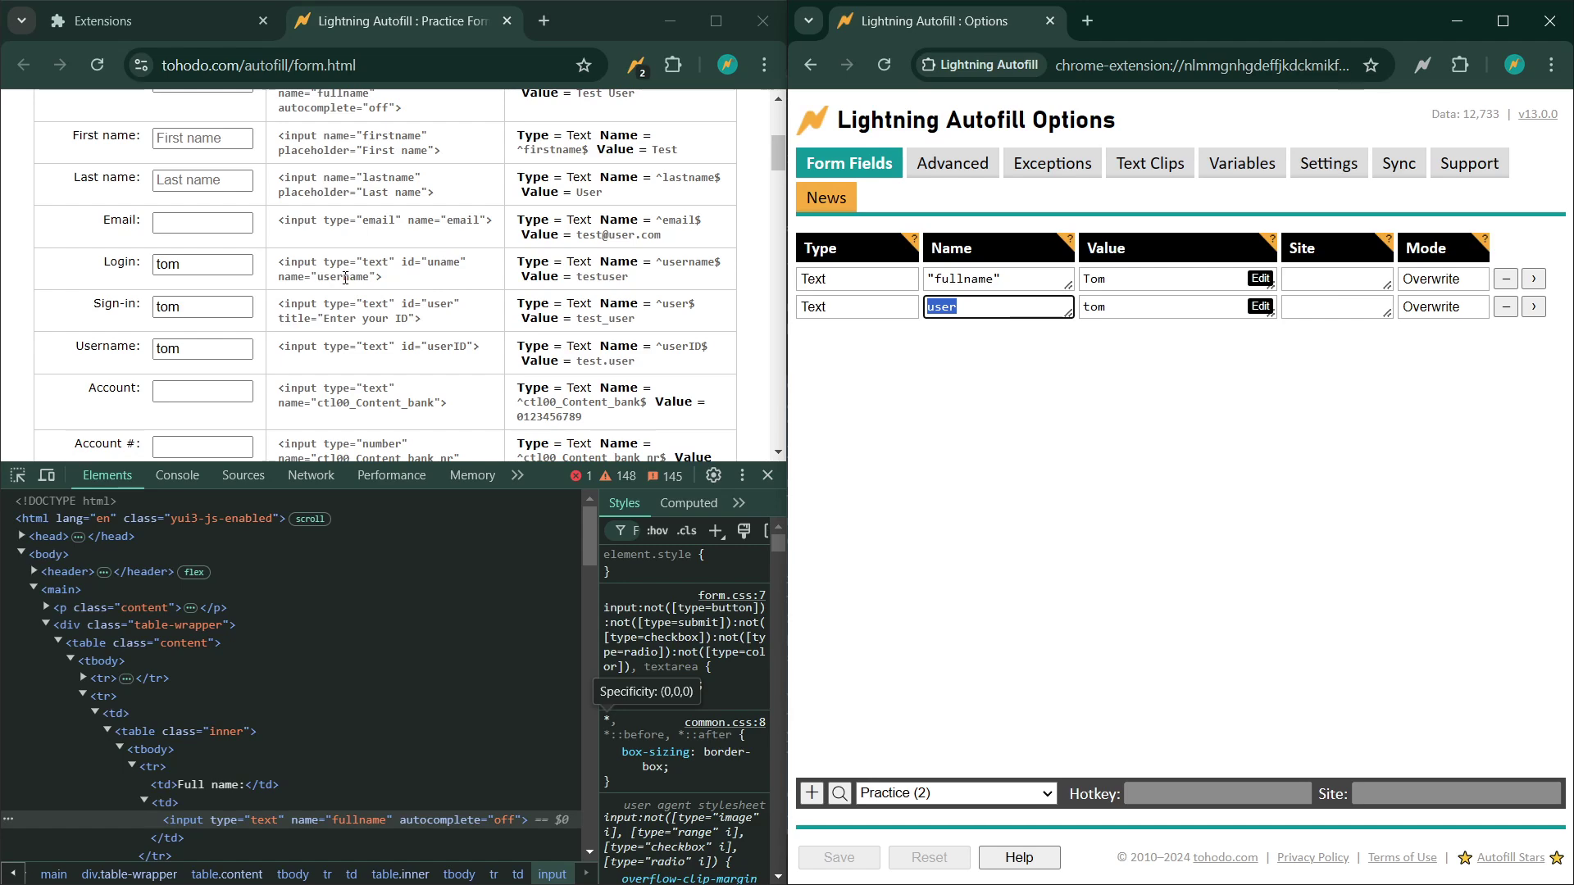
left_click_drag(343, 277, 319, 276)
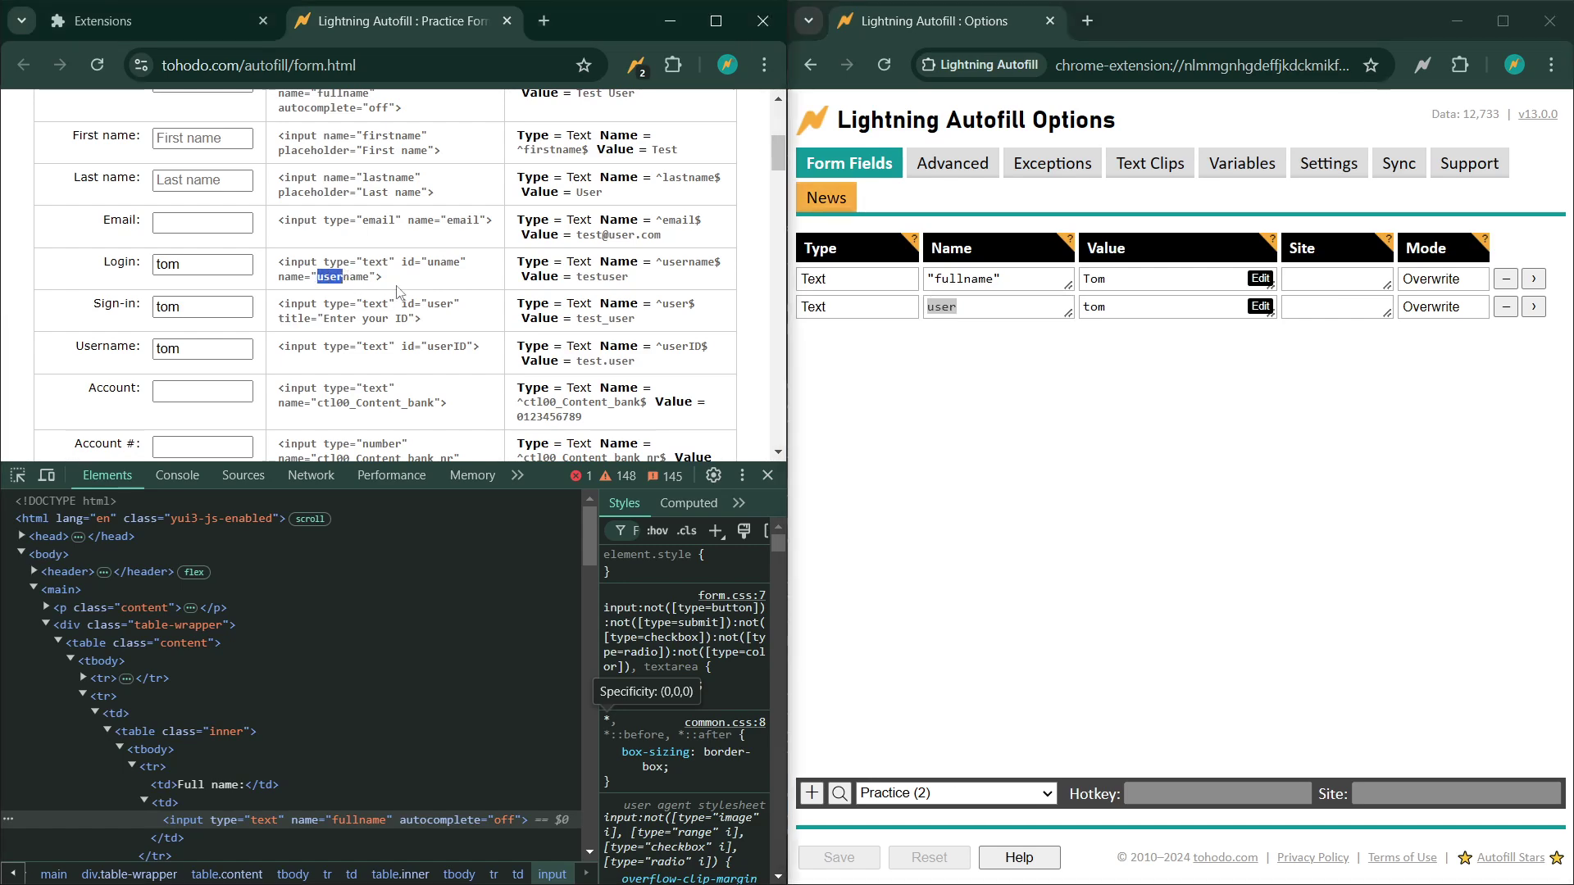
double_click(440, 304)
left_click_drag(453, 347, 426, 347)
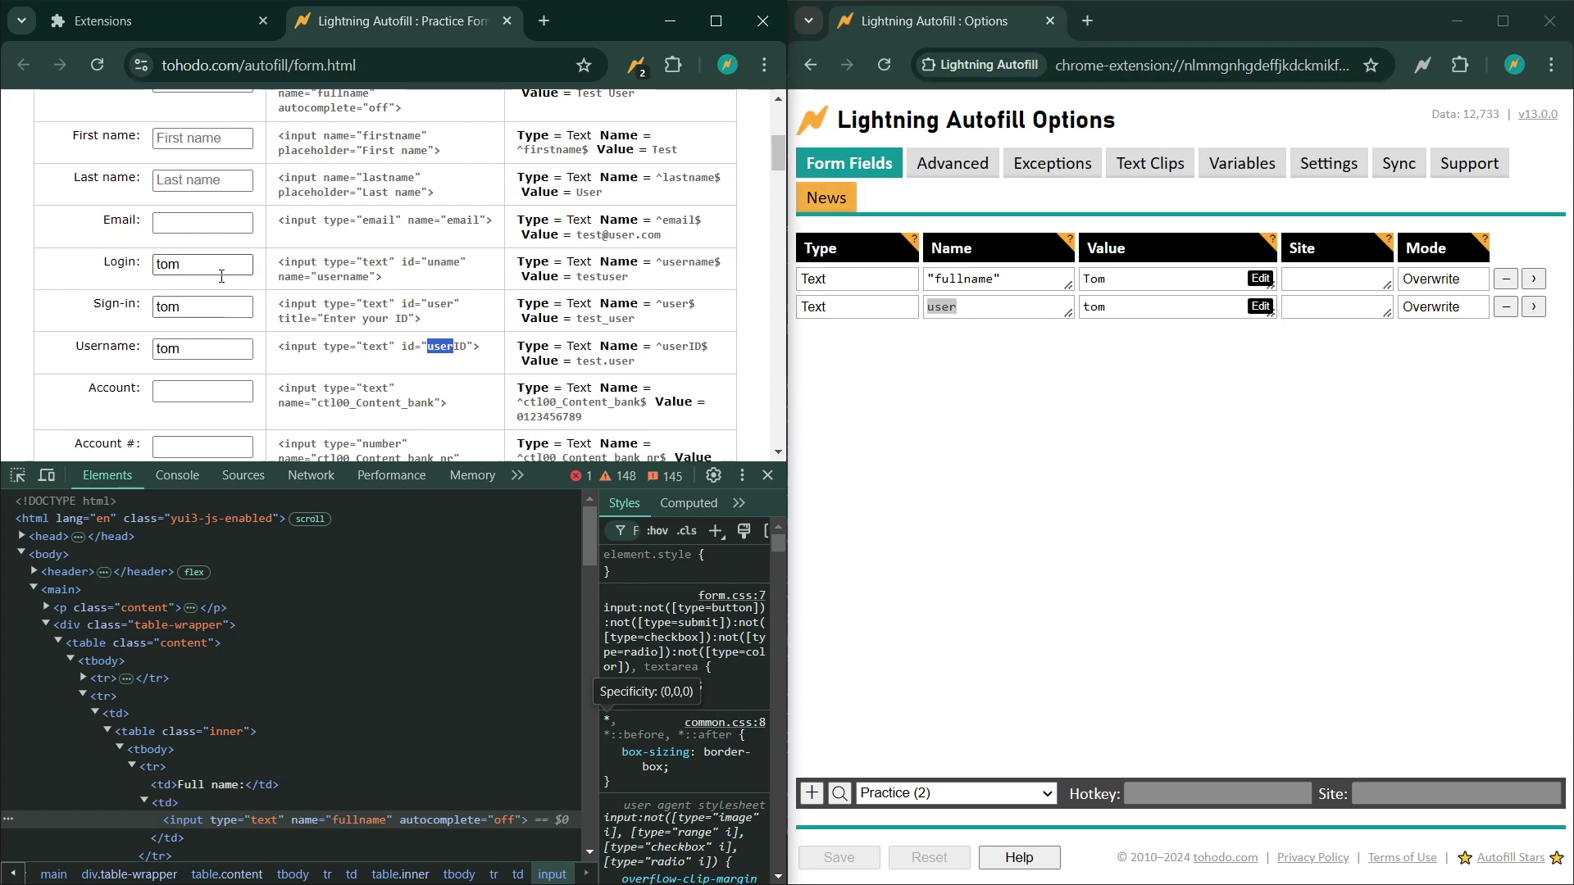
left_click(1114, 435)
key("Tab")
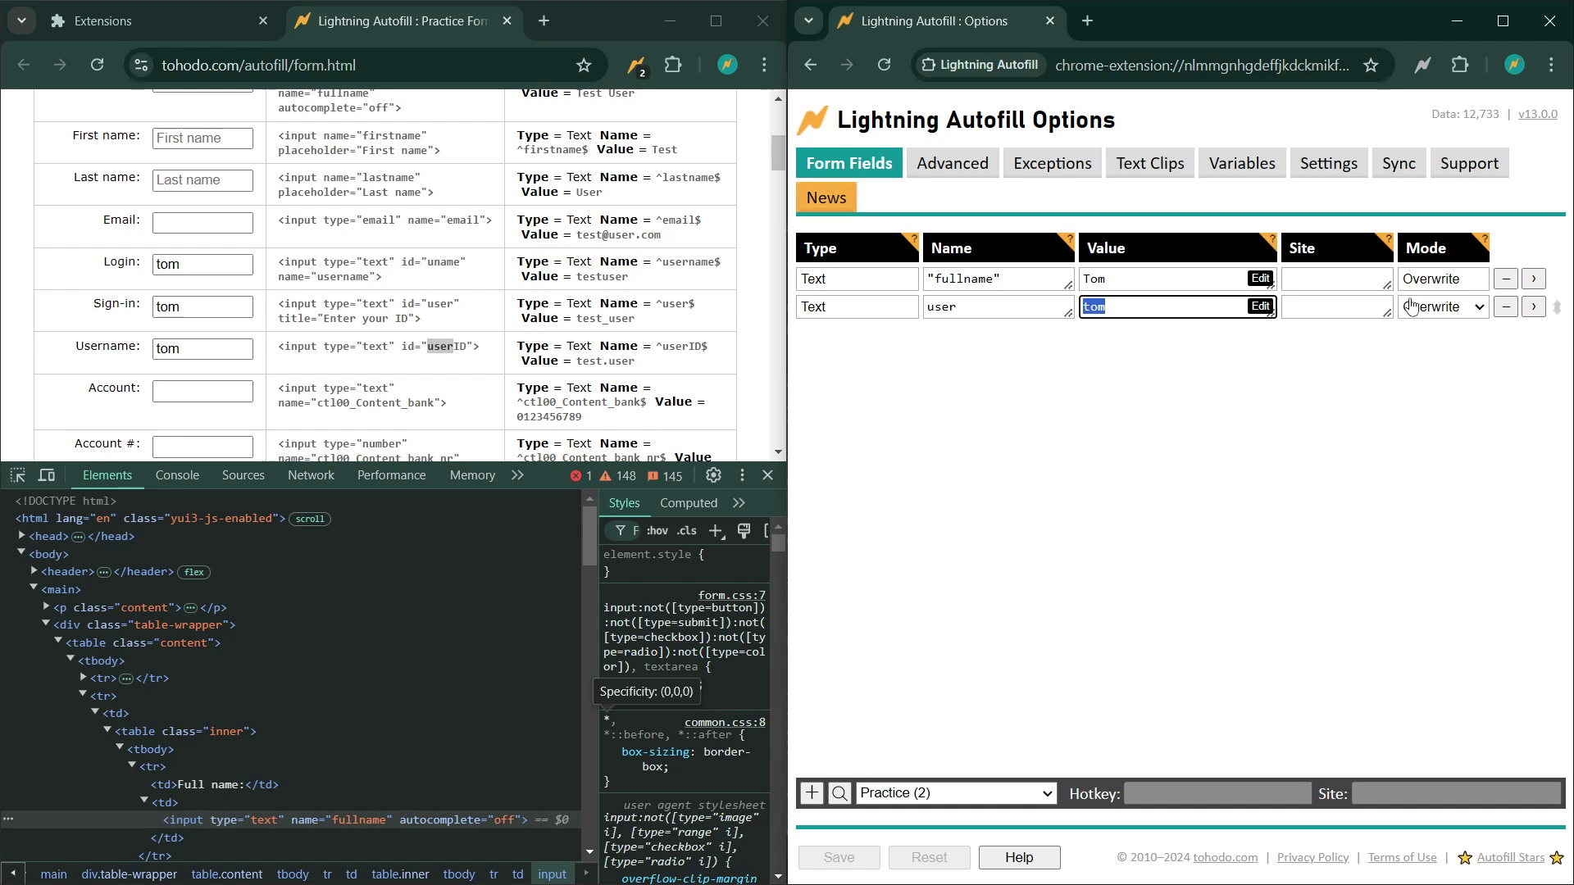
left_click(986, 308)
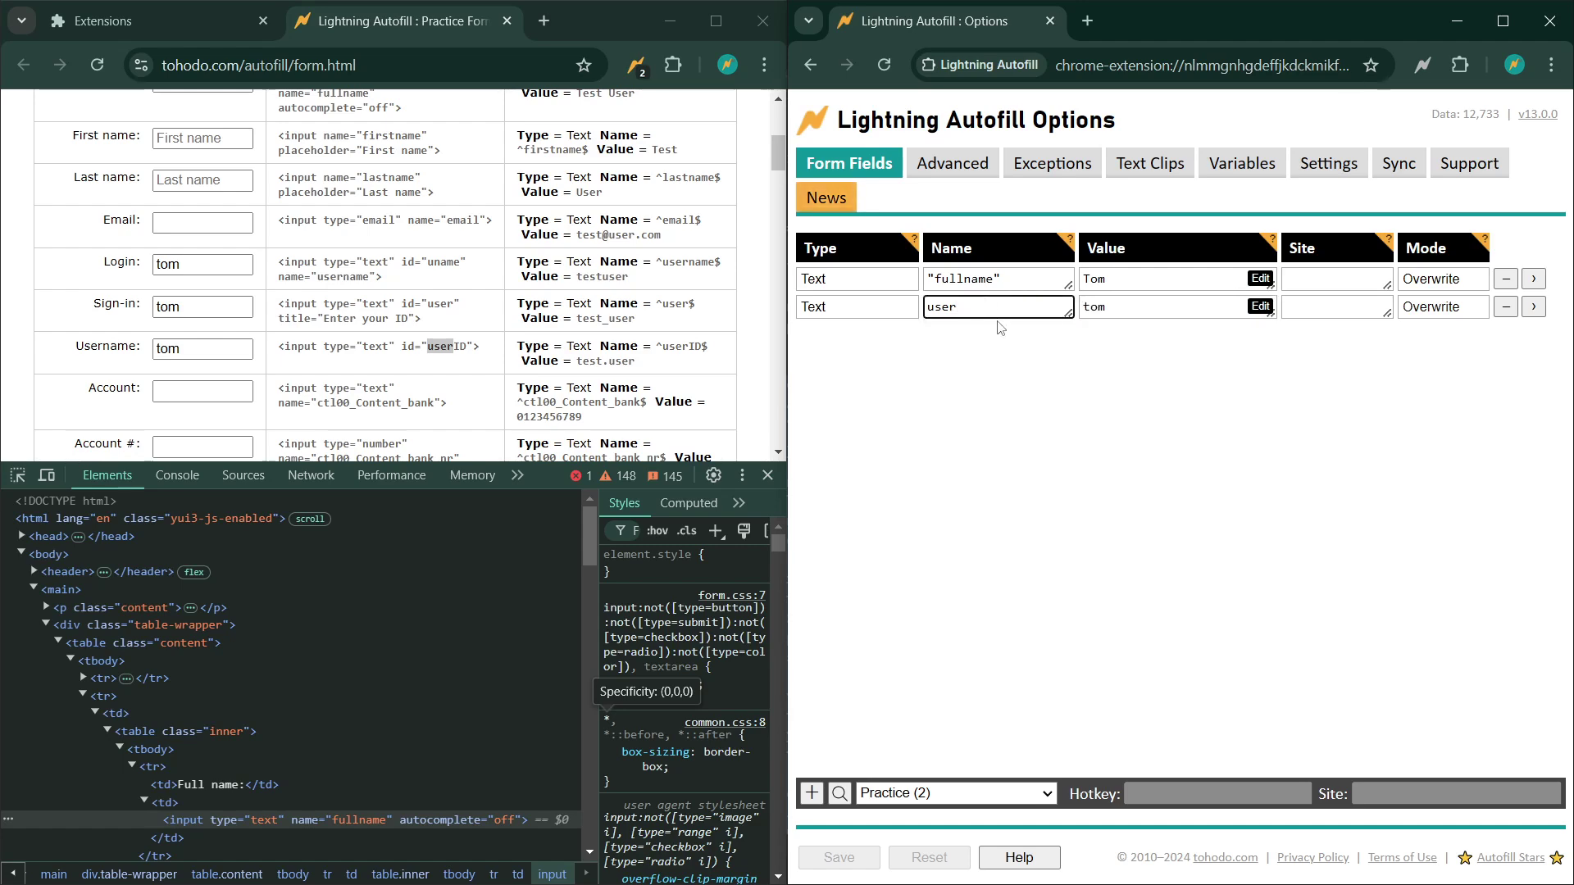
Step: Change the rule name to "user" in quotes, save, and reload the form
key("Home")
type("\"")
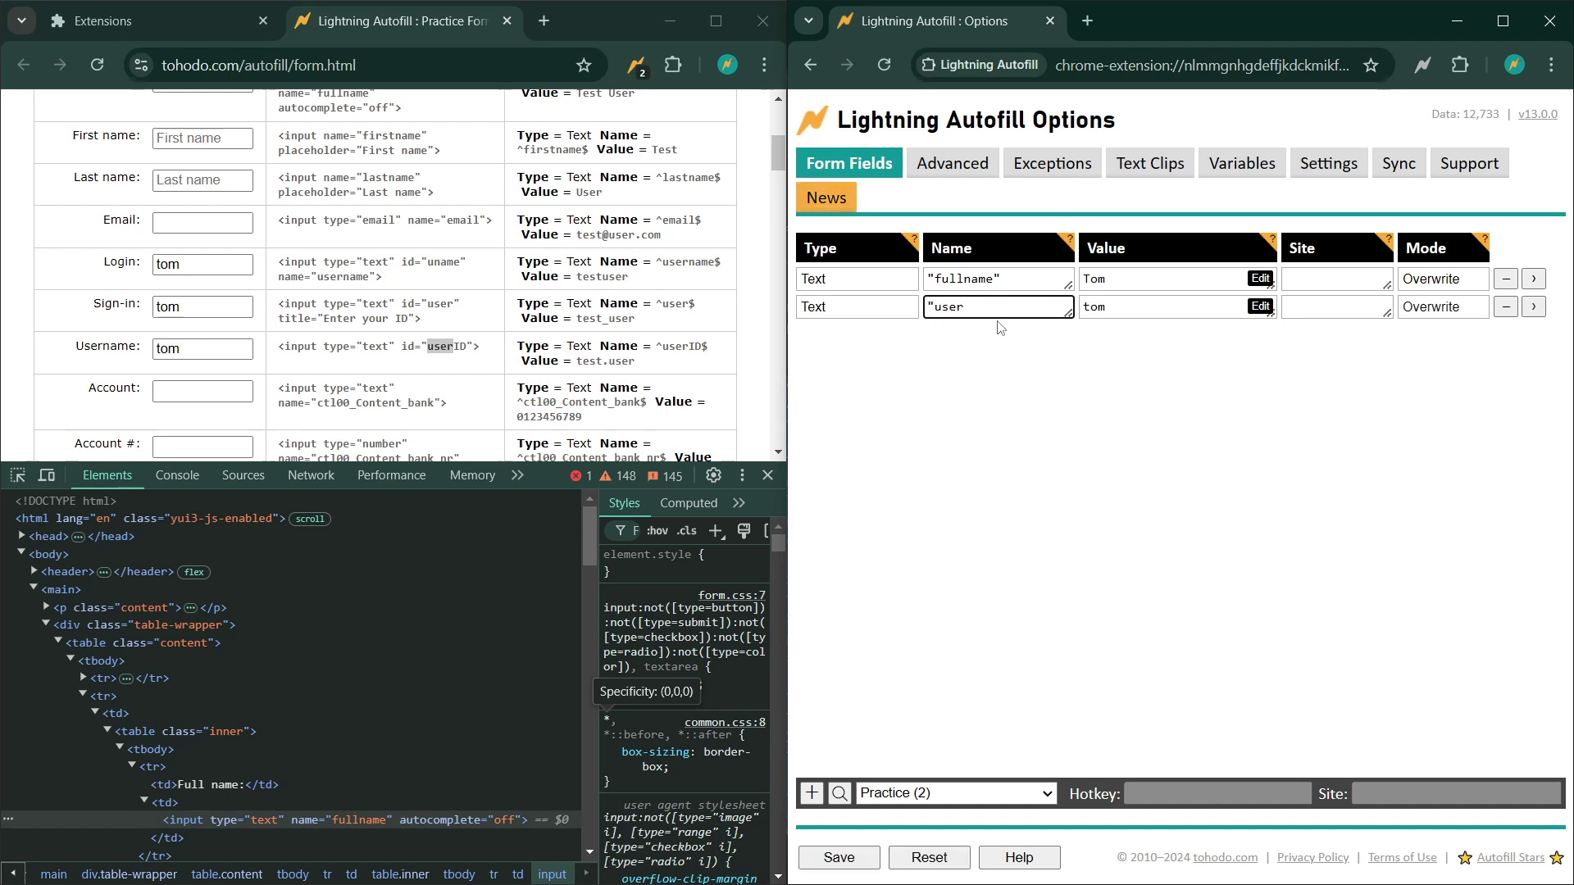
key("End")
type("\"")
left_click(838, 857)
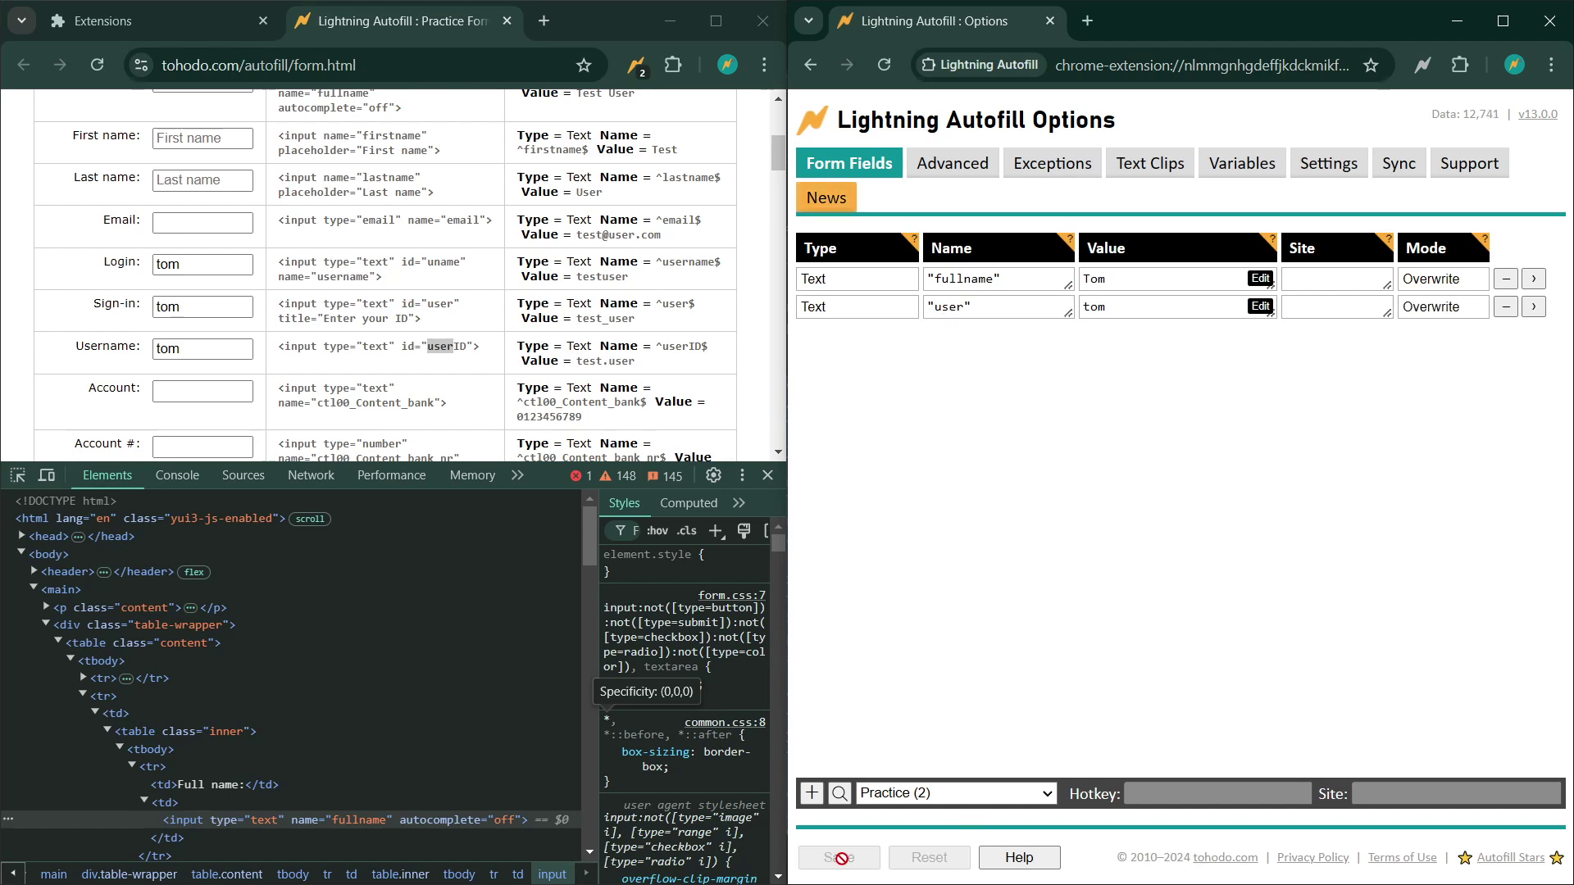
left_click(96, 66)
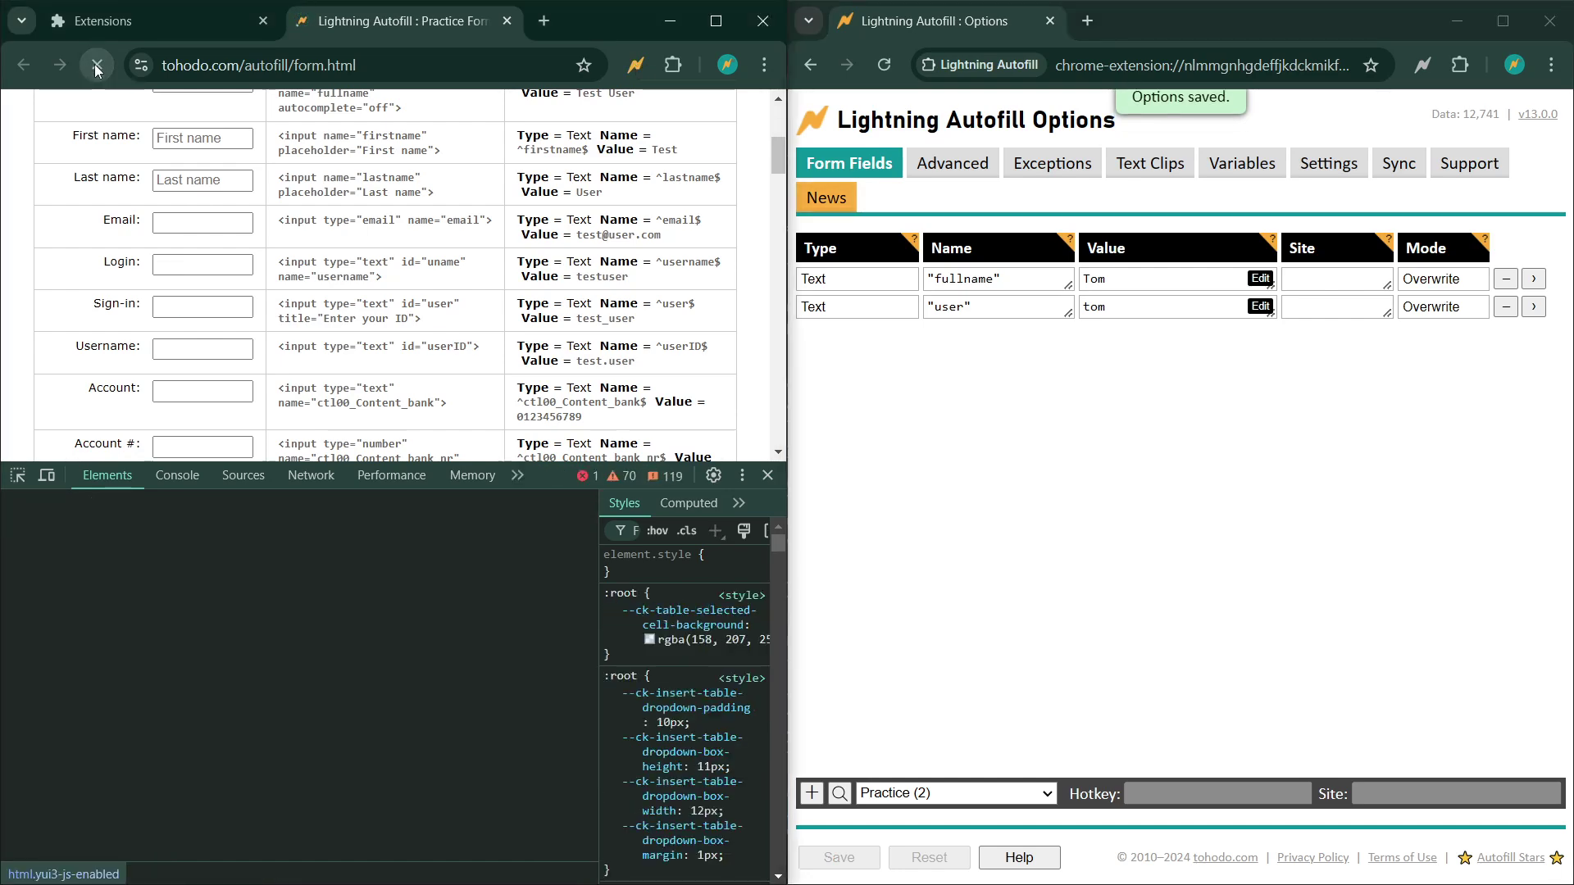
Step: Compare the Sign-in field's id="user" against the Login field's code after the reload
left_click(156, 309)
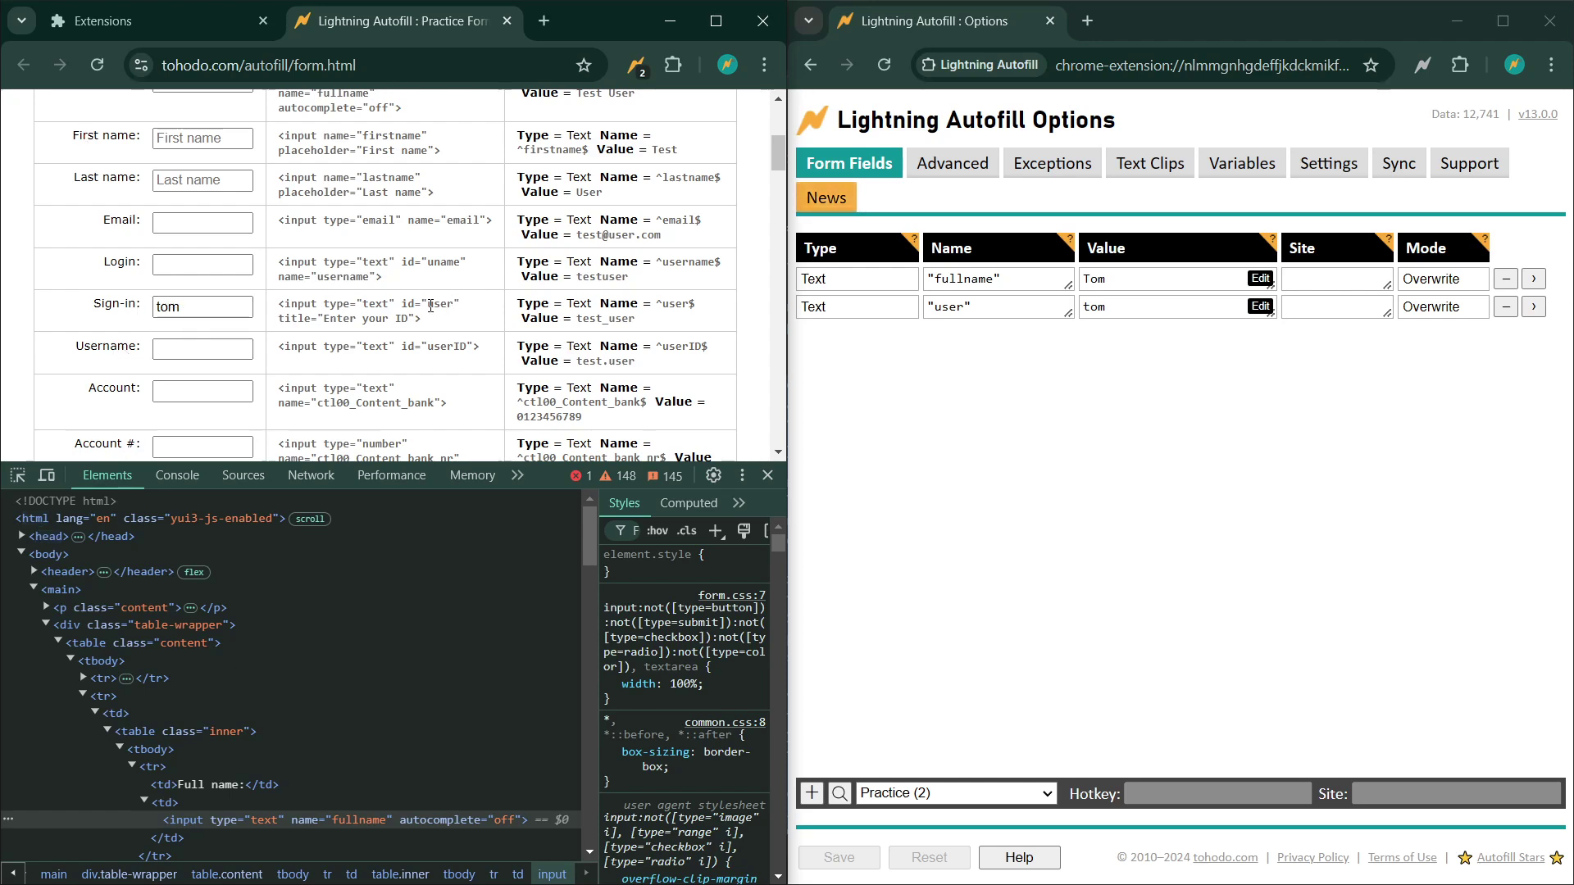
left_click_drag(430, 305, 450, 300)
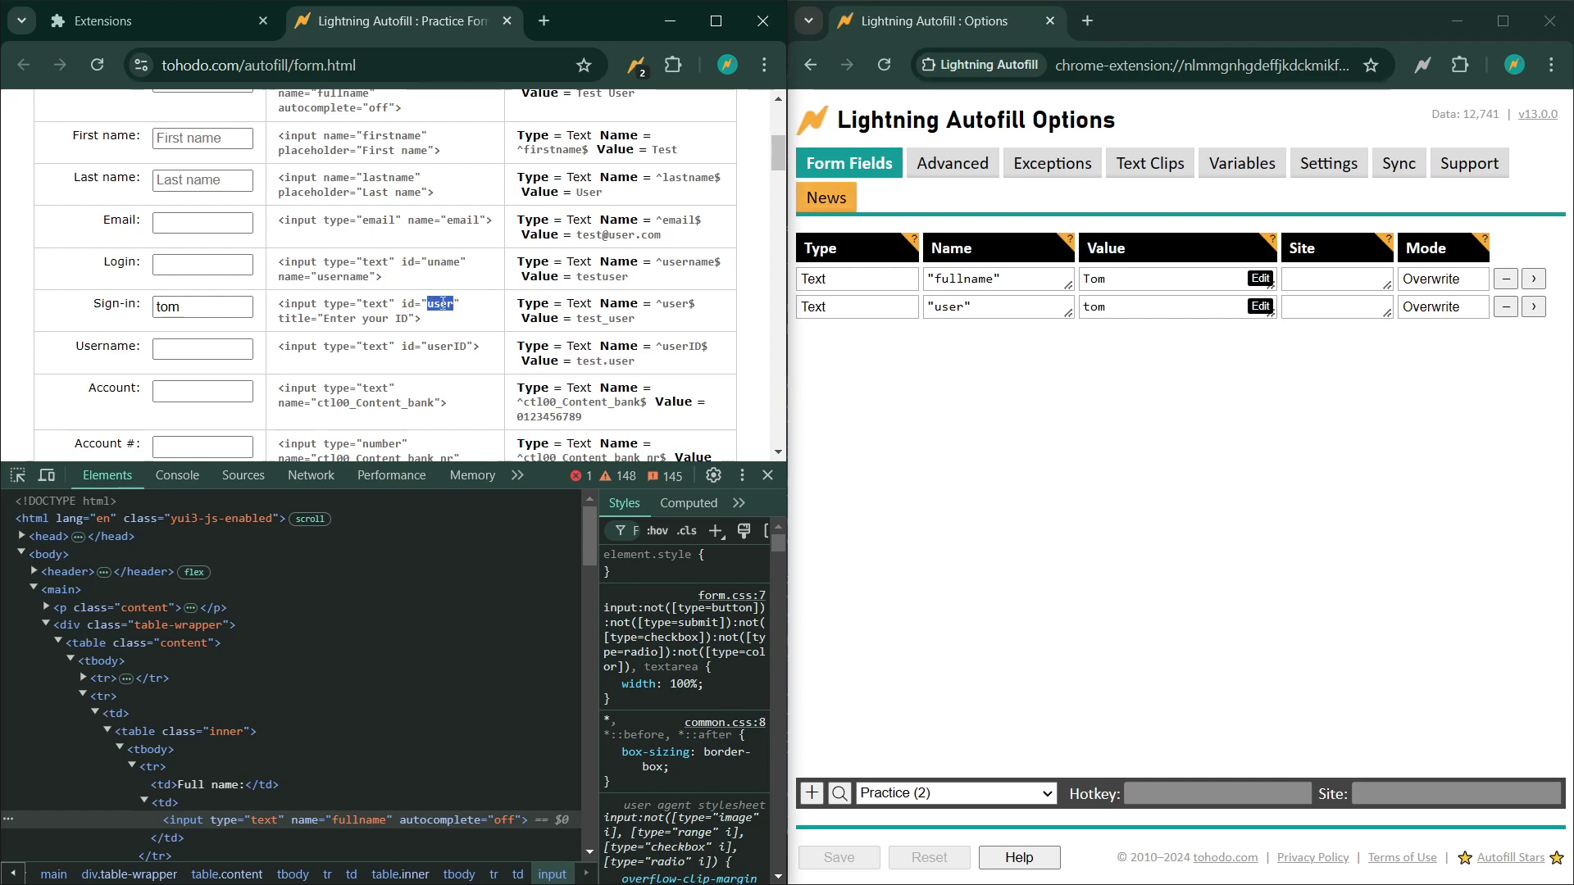
double_click(336, 280)
left_click(447, 340)
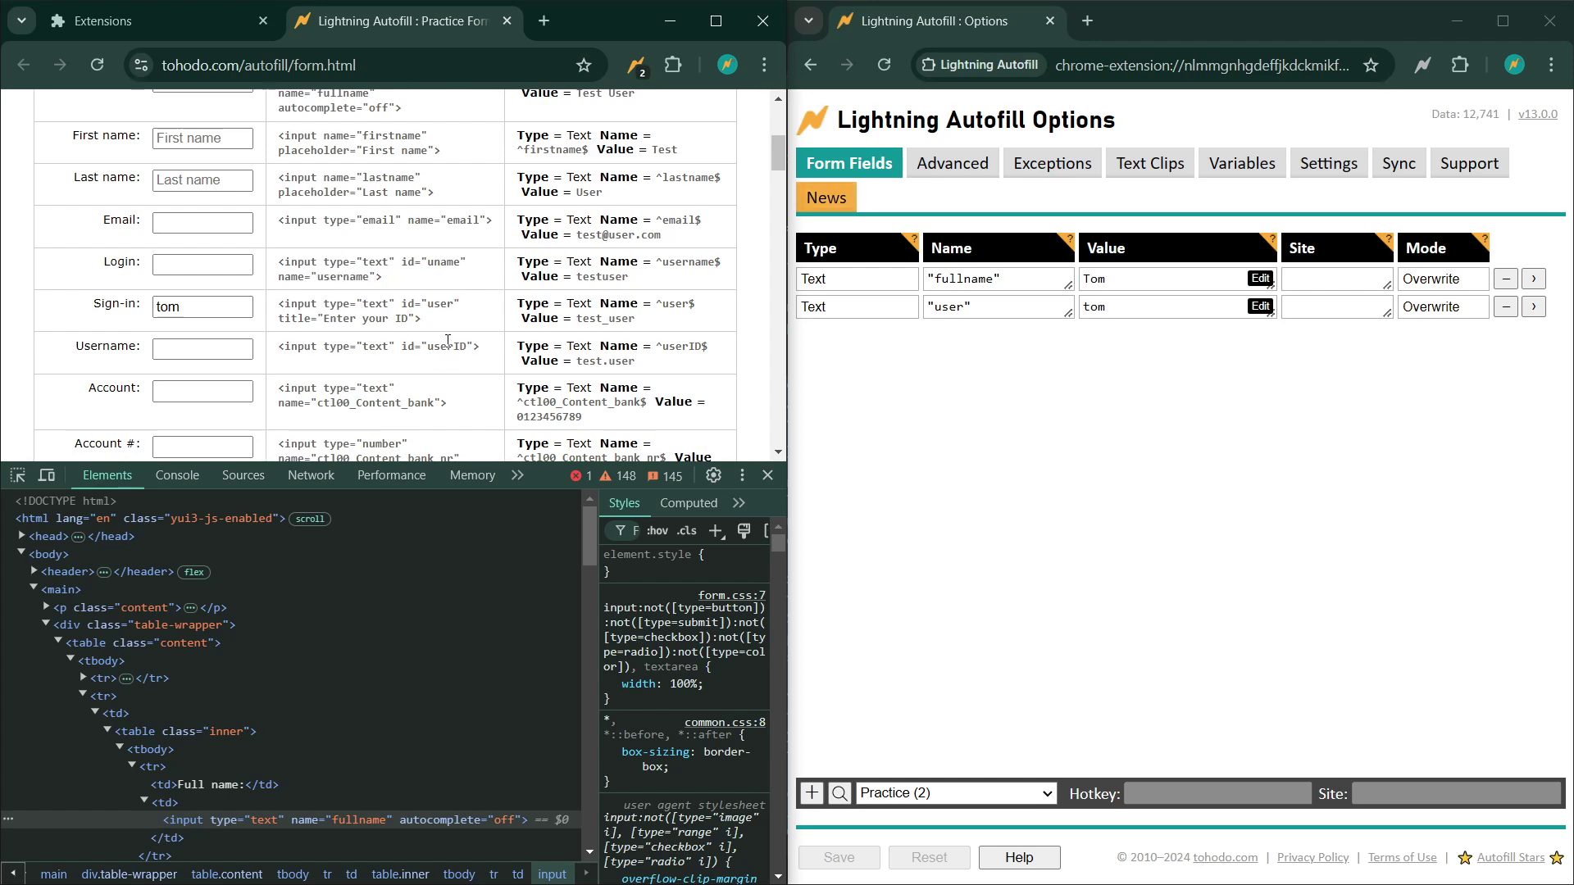
double_click(439, 305)
Step: Replace the quotes around the rule name with slashes, giving /user/
left_click_drag(994, 310, 960, 339)
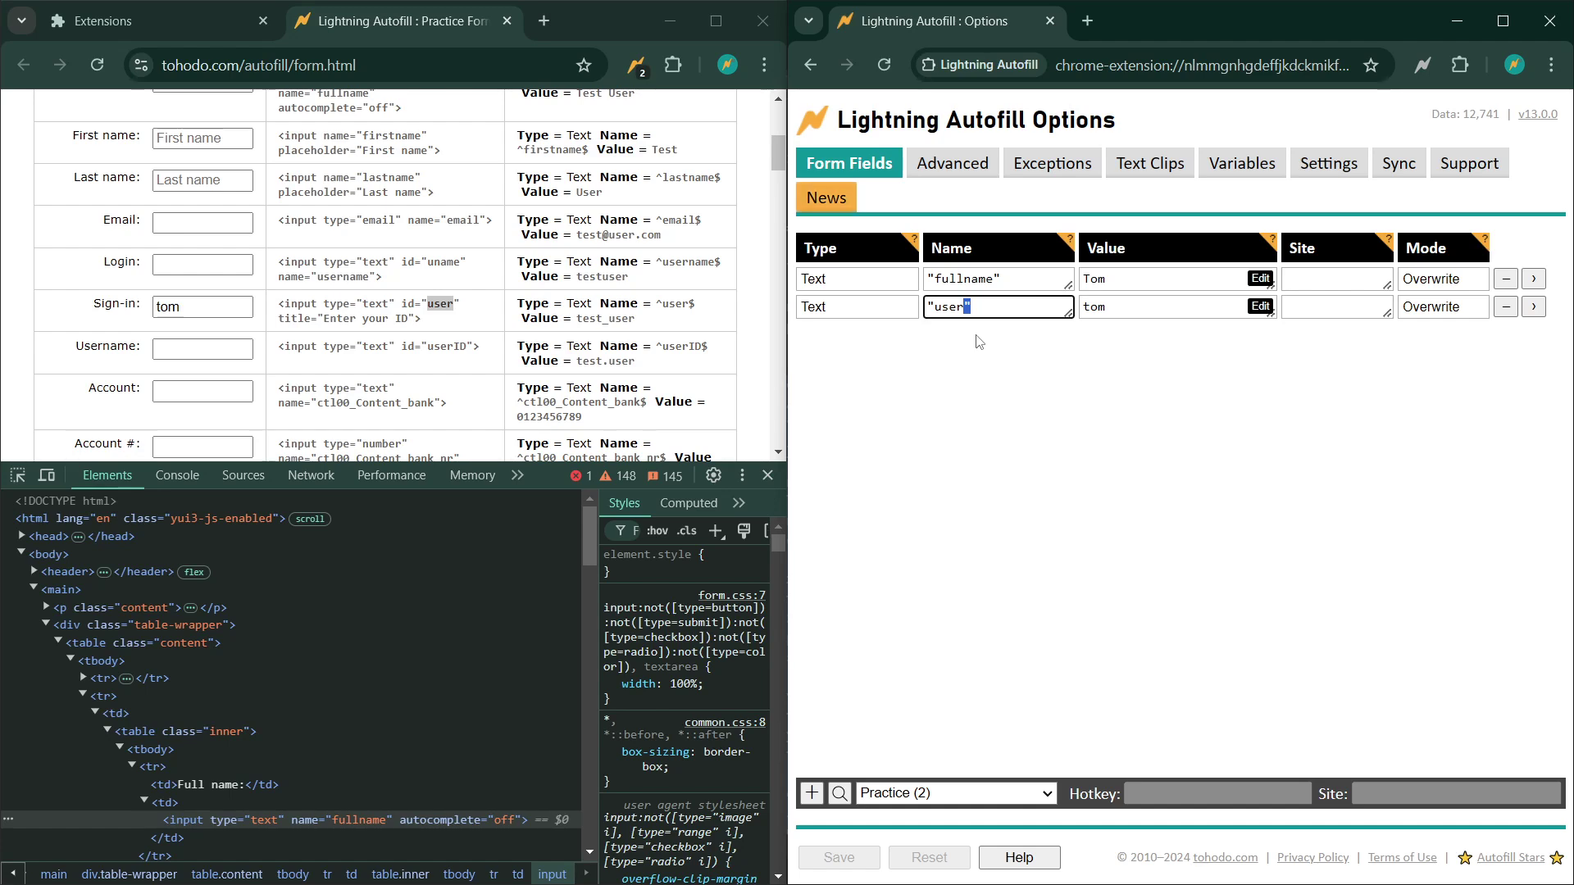
key("BackSpace")
key("BackSpace")
key("BackSpace")
key("BackSpace")
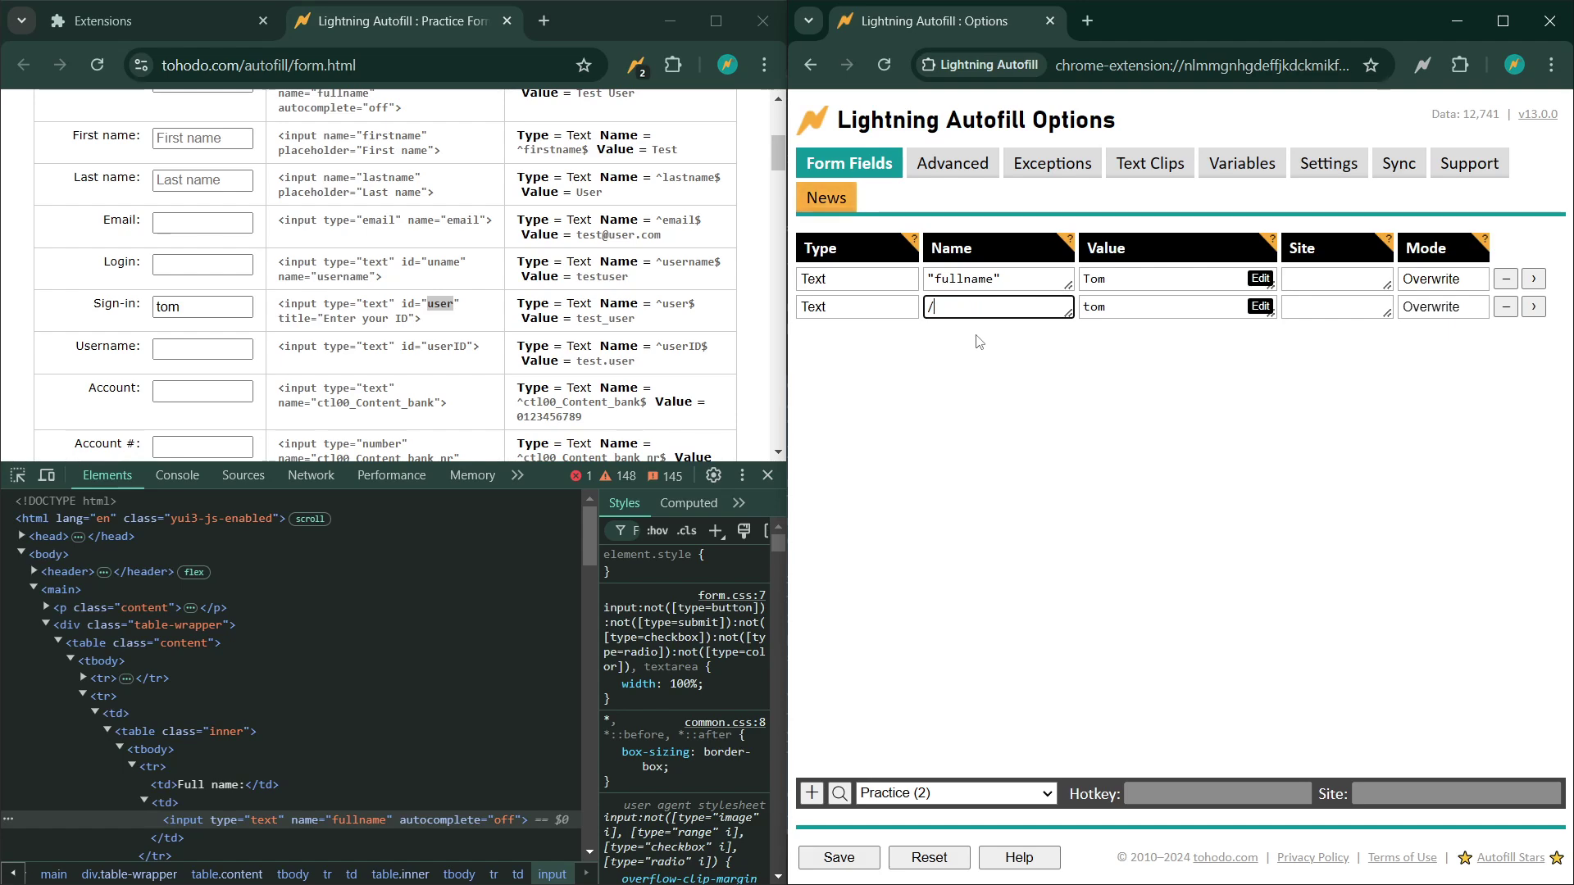
type("/")
key("Left")
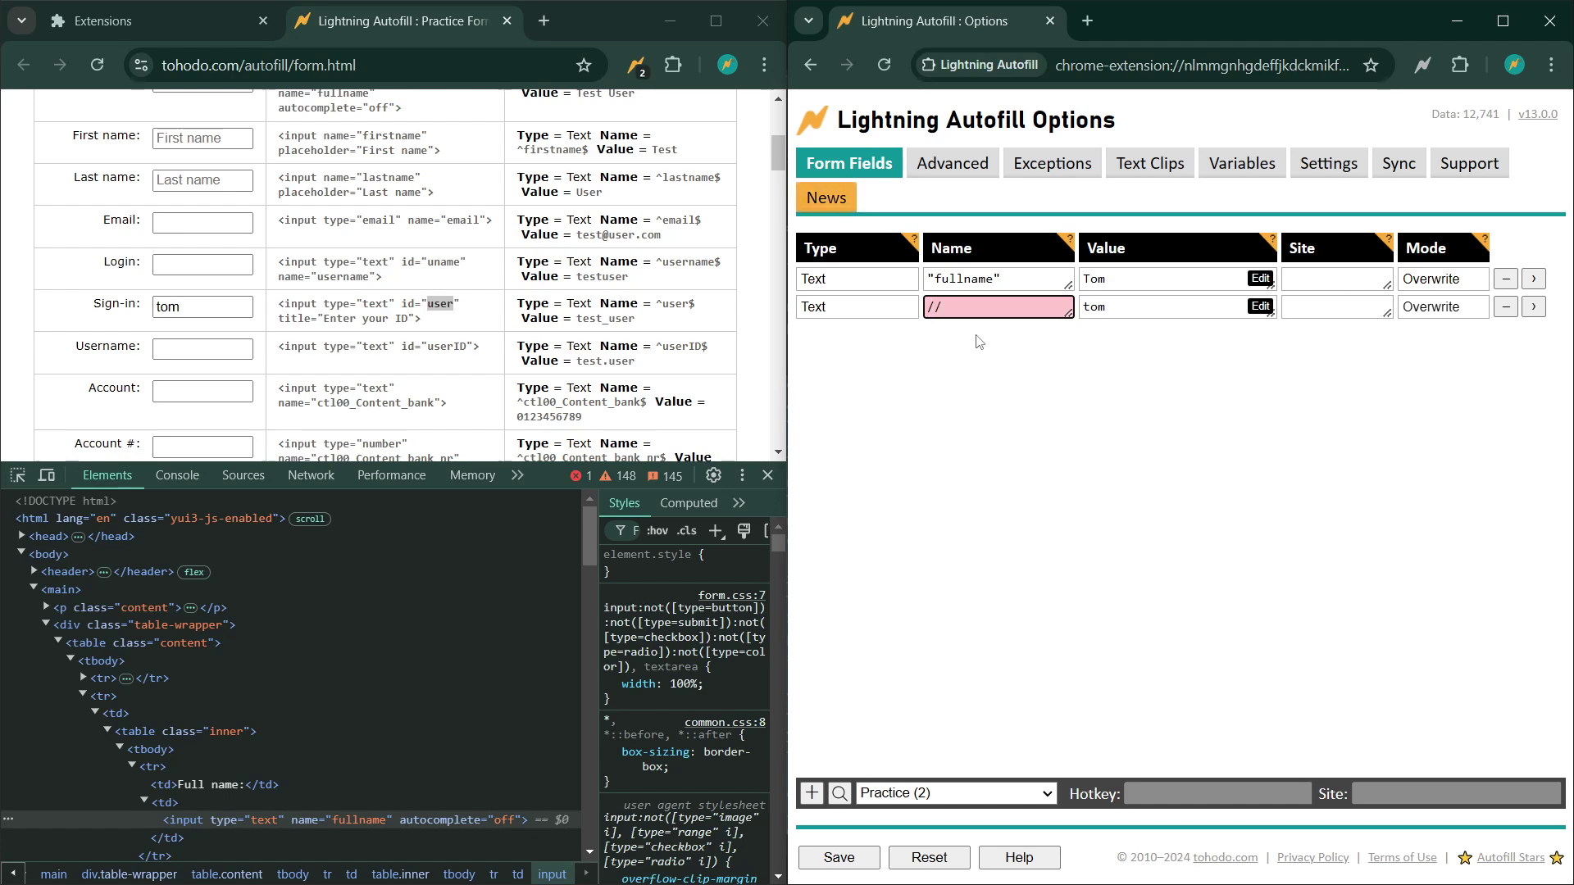
type("user")
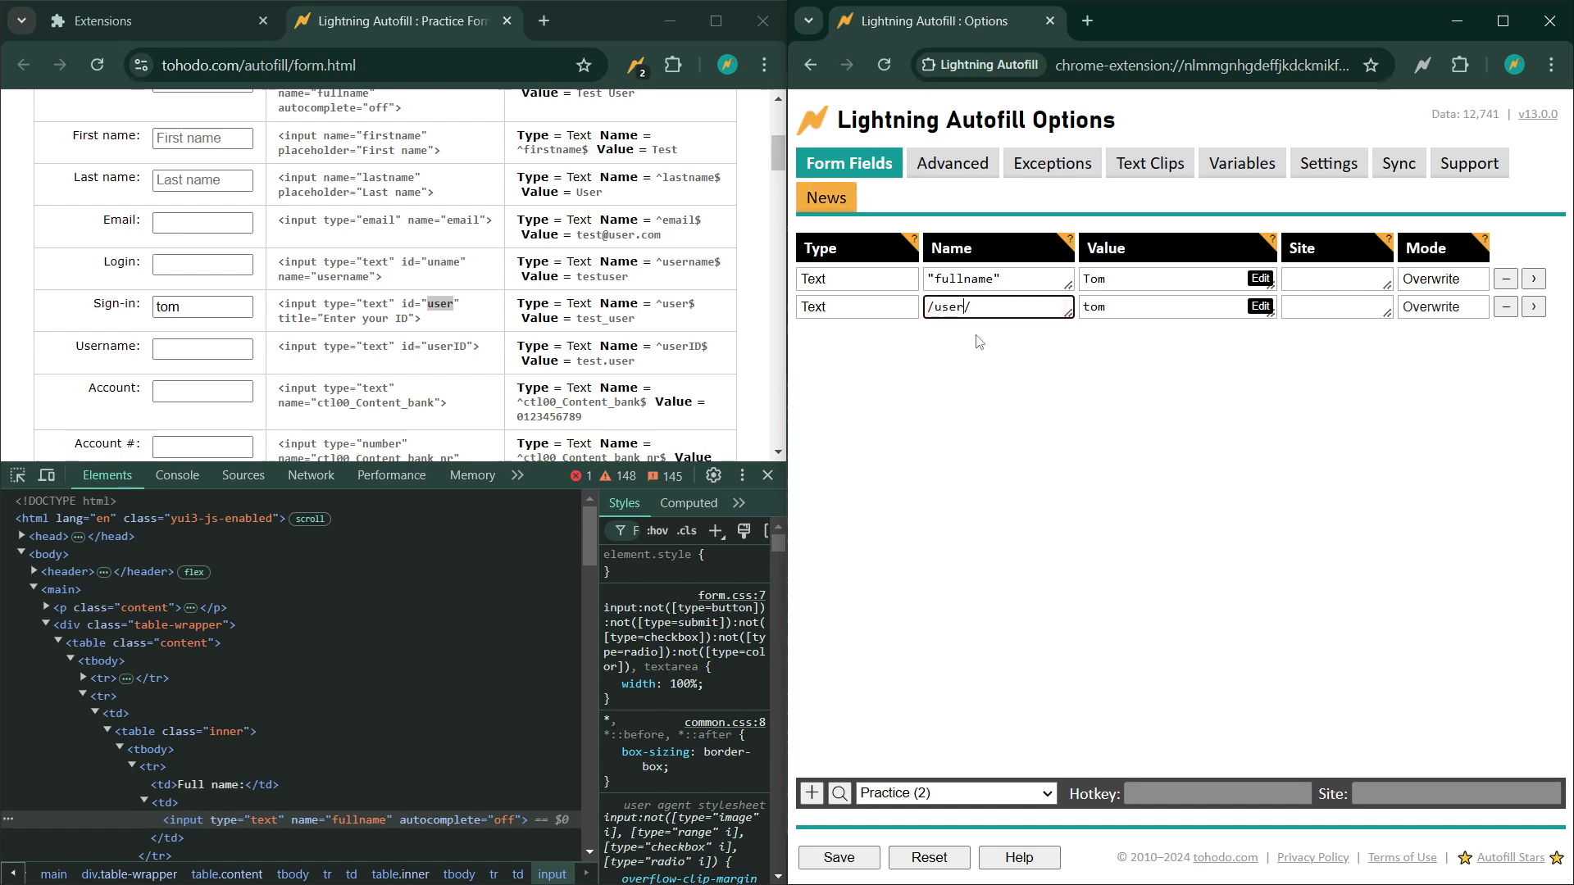
Step: Save the /user/ rule, reload the form, then strip the slashes back to user
left_click(842, 859)
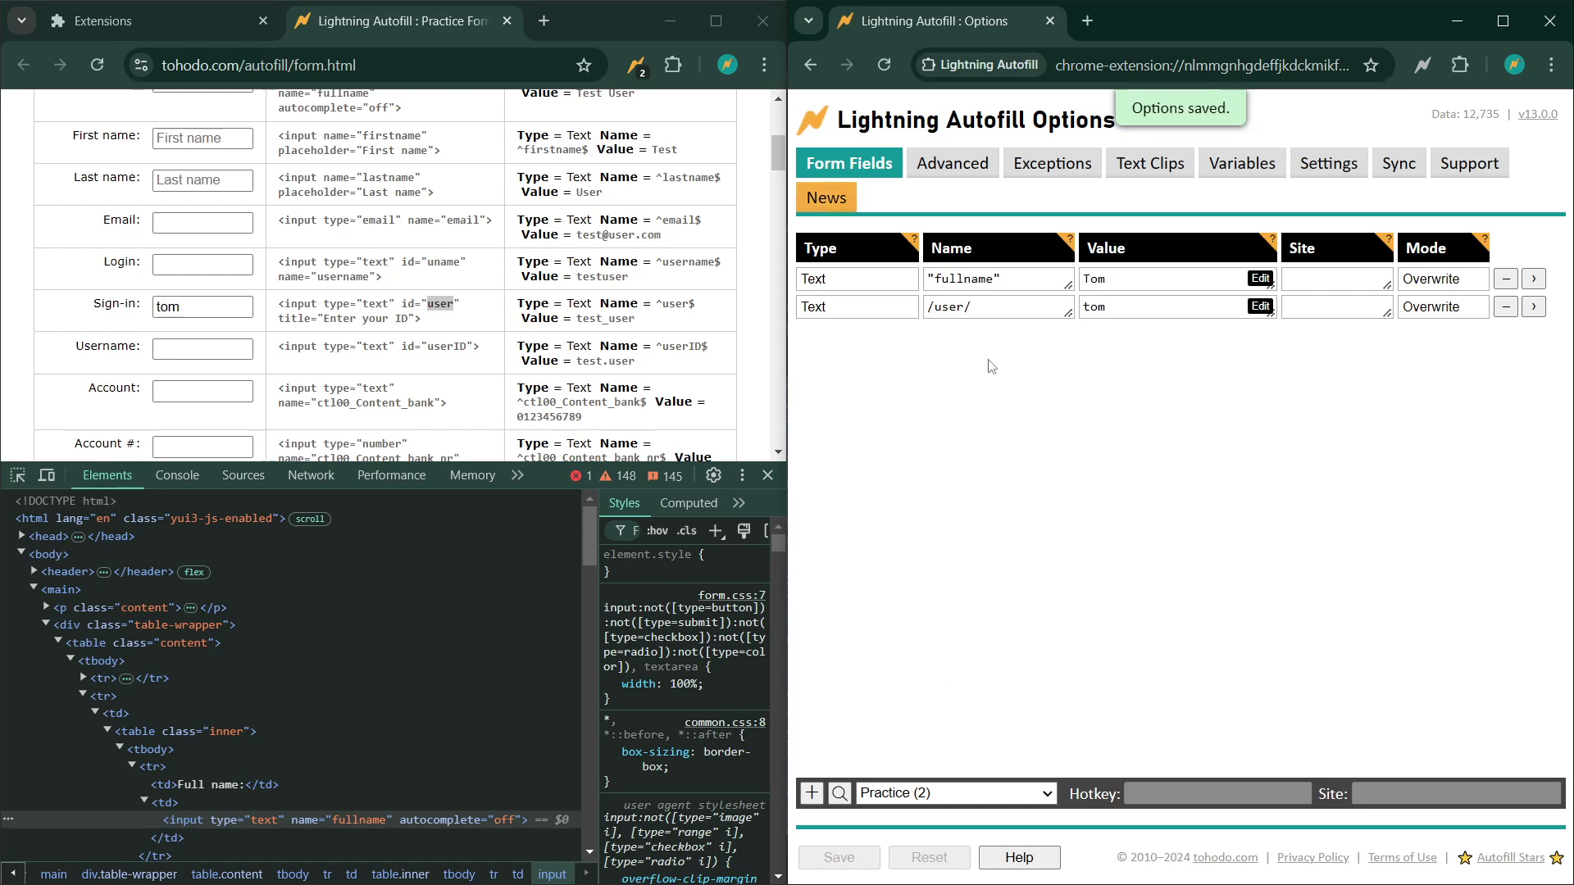
left_click(97, 65)
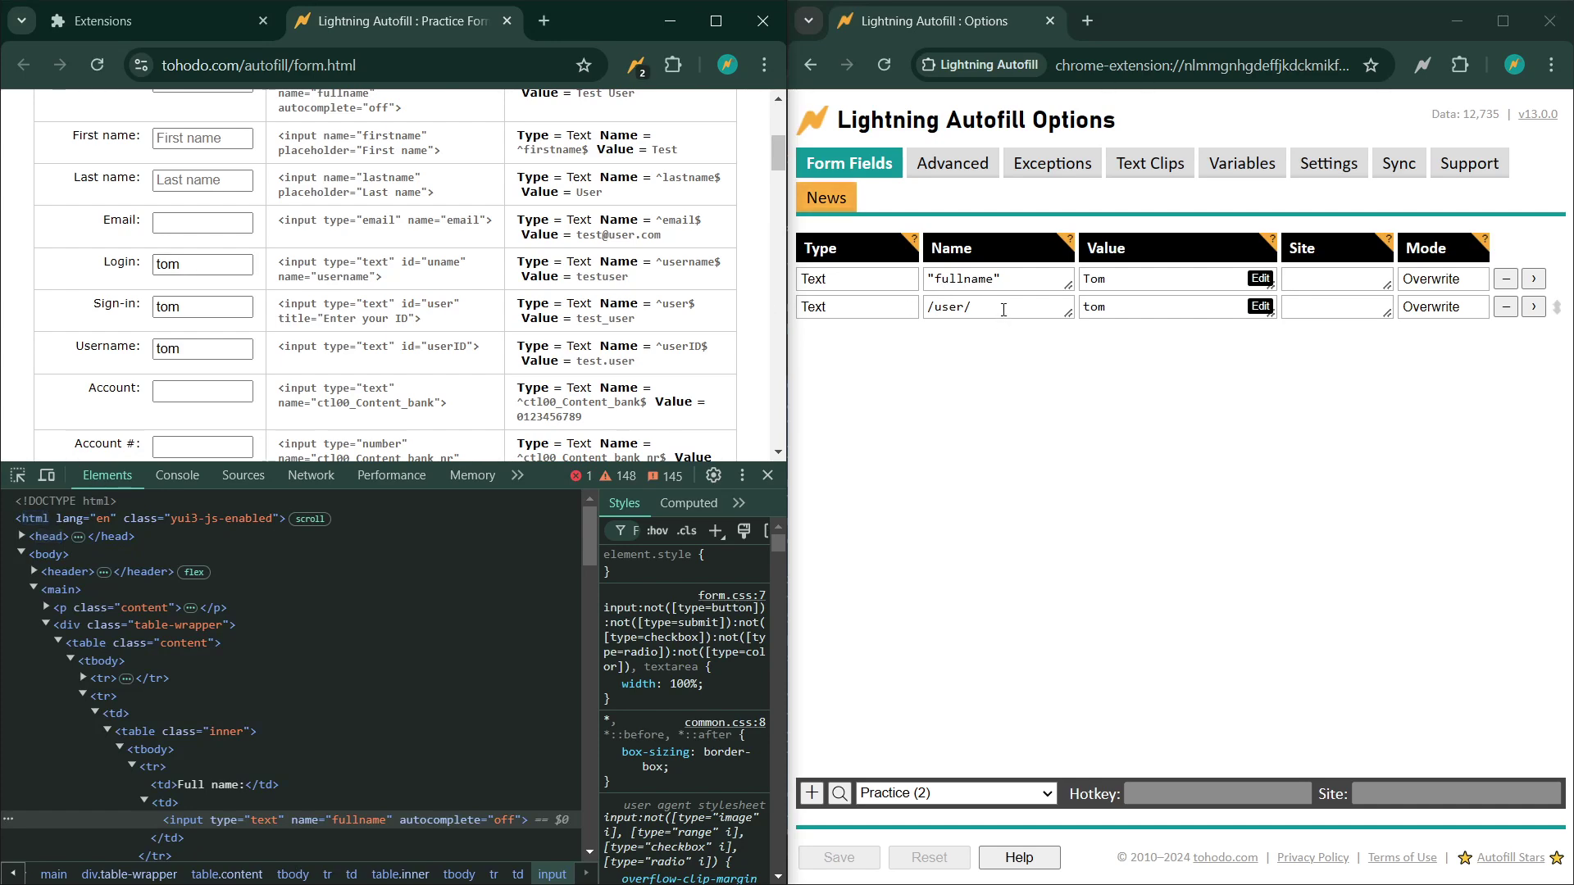
left_click(1005, 309)
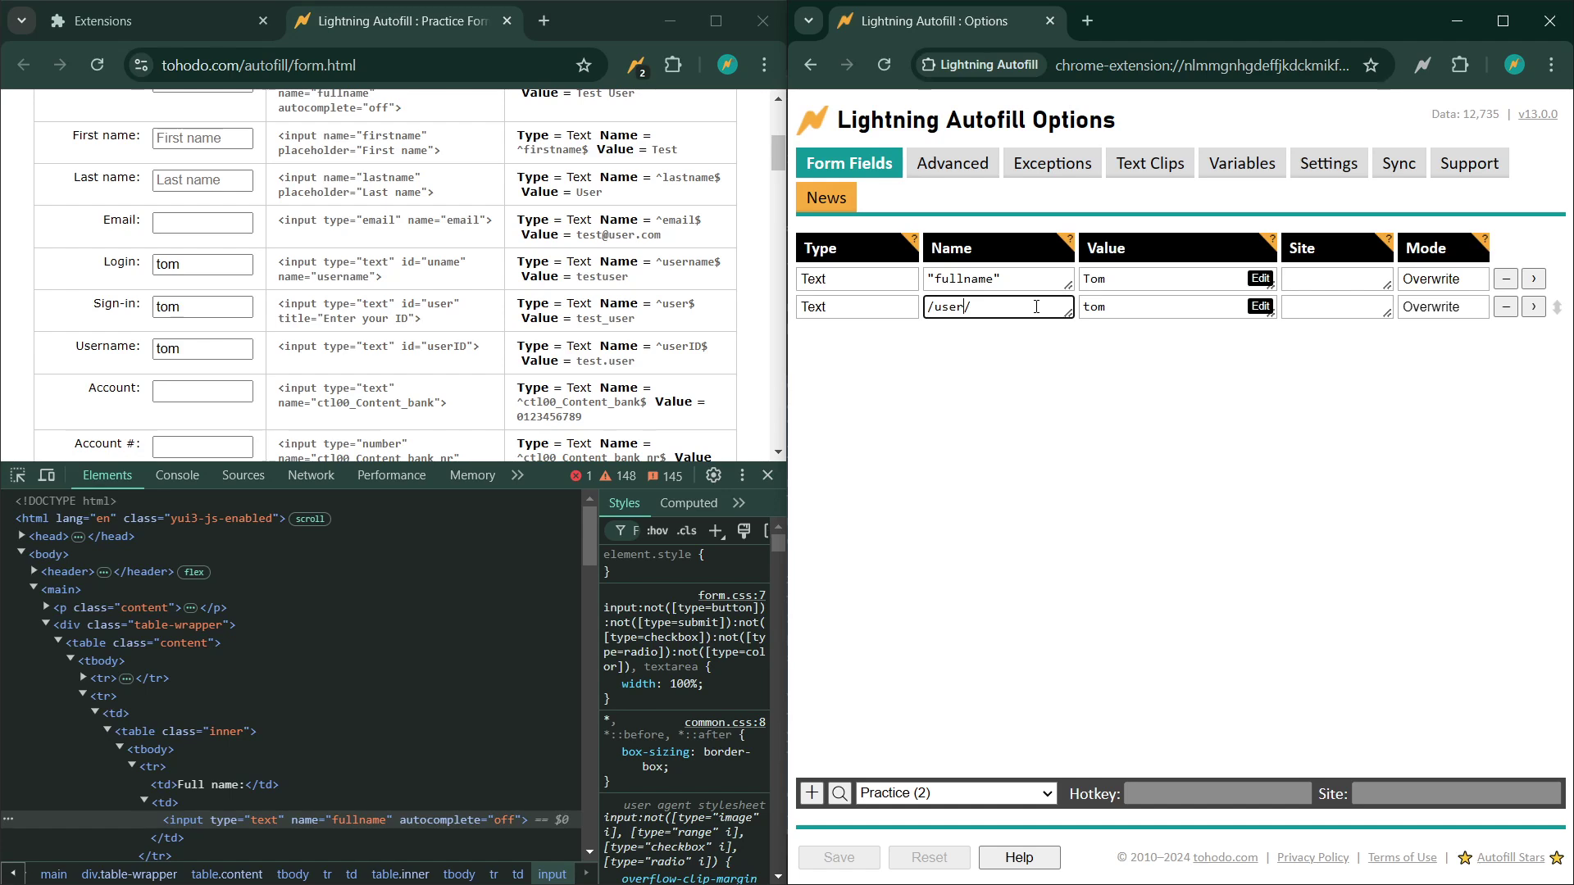
key("BackSpace")
key("Home")
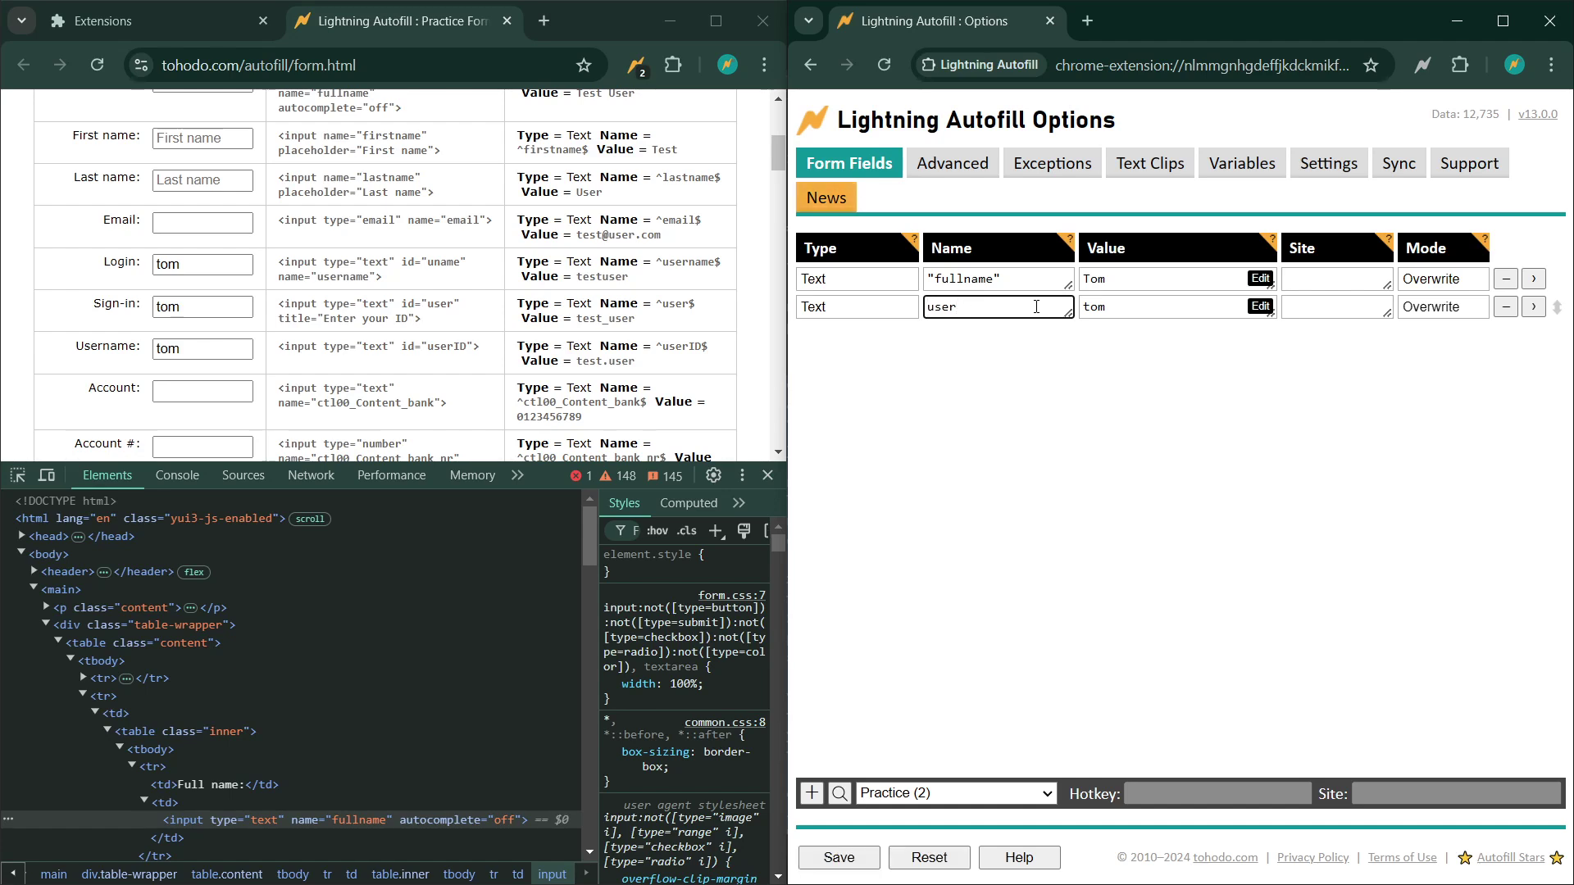
Step: Rewrite the second rule's name as the anchored regex /^user$/
type("/")
key("ctrl+Left")
type("^user$")
Step: Check the ^ and $ anchors, save the rule, and reload the practice form
left_click_drag(936, 308, 943, 306)
left_click(972, 307)
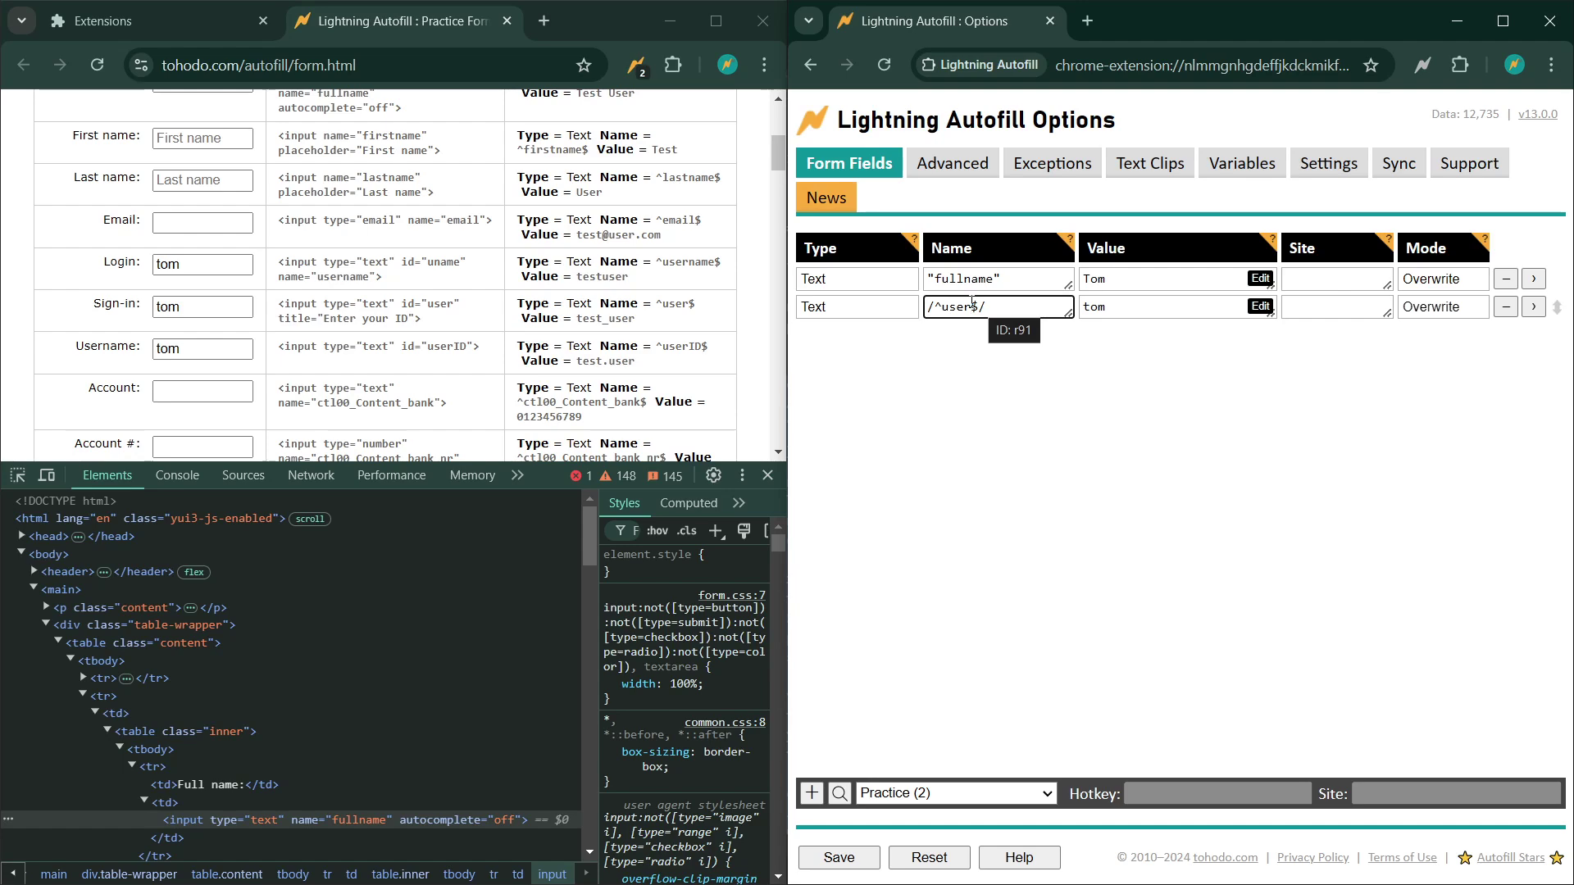
double_click(939, 307)
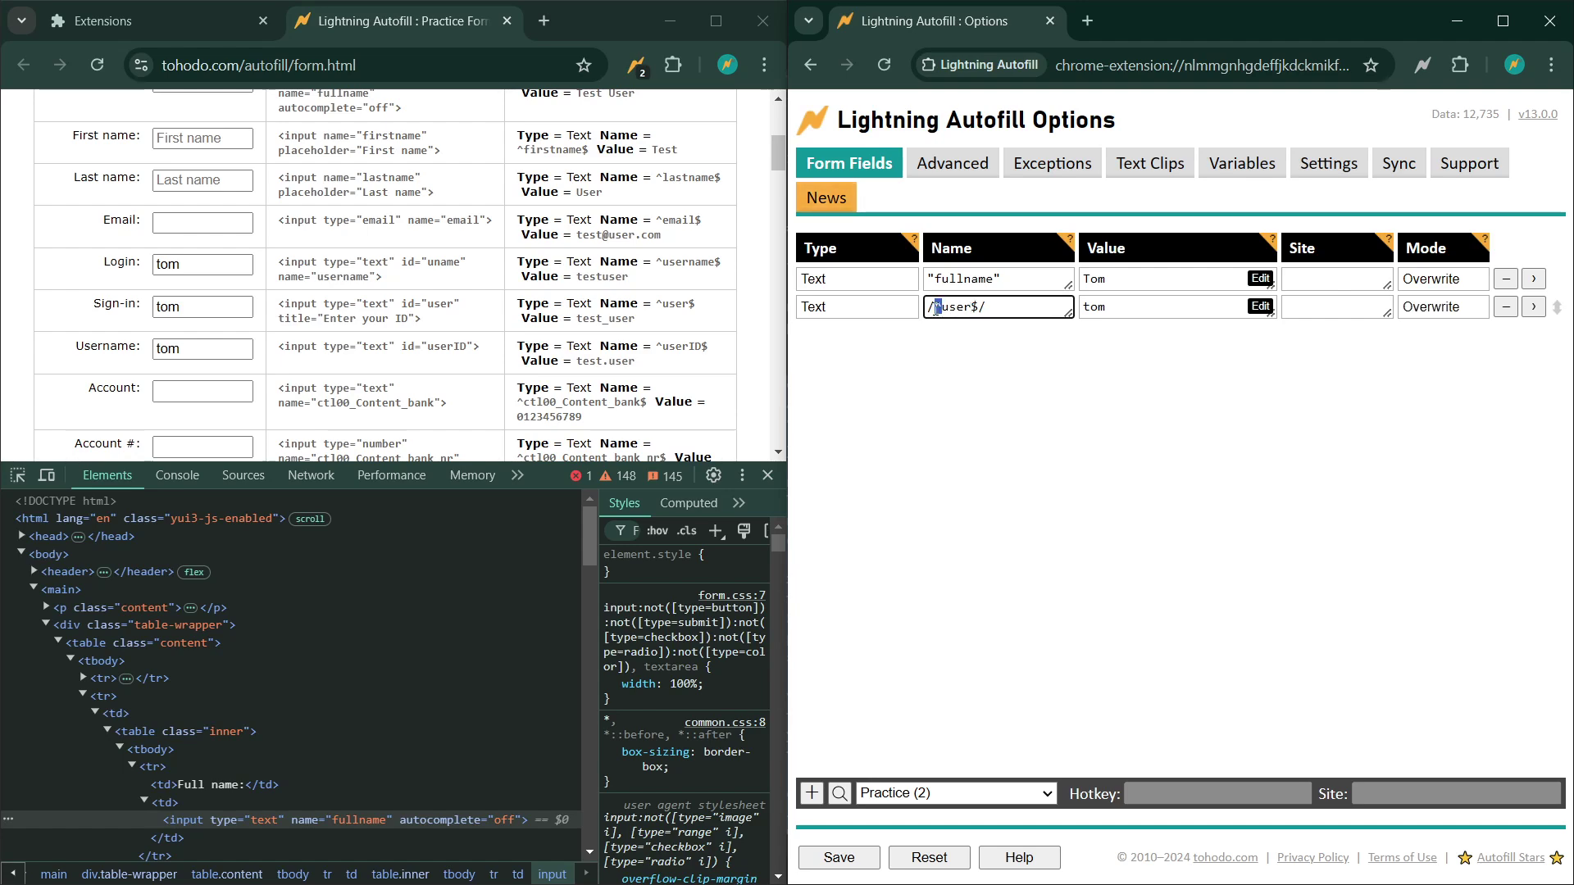
double_click(975, 309)
left_click(957, 309)
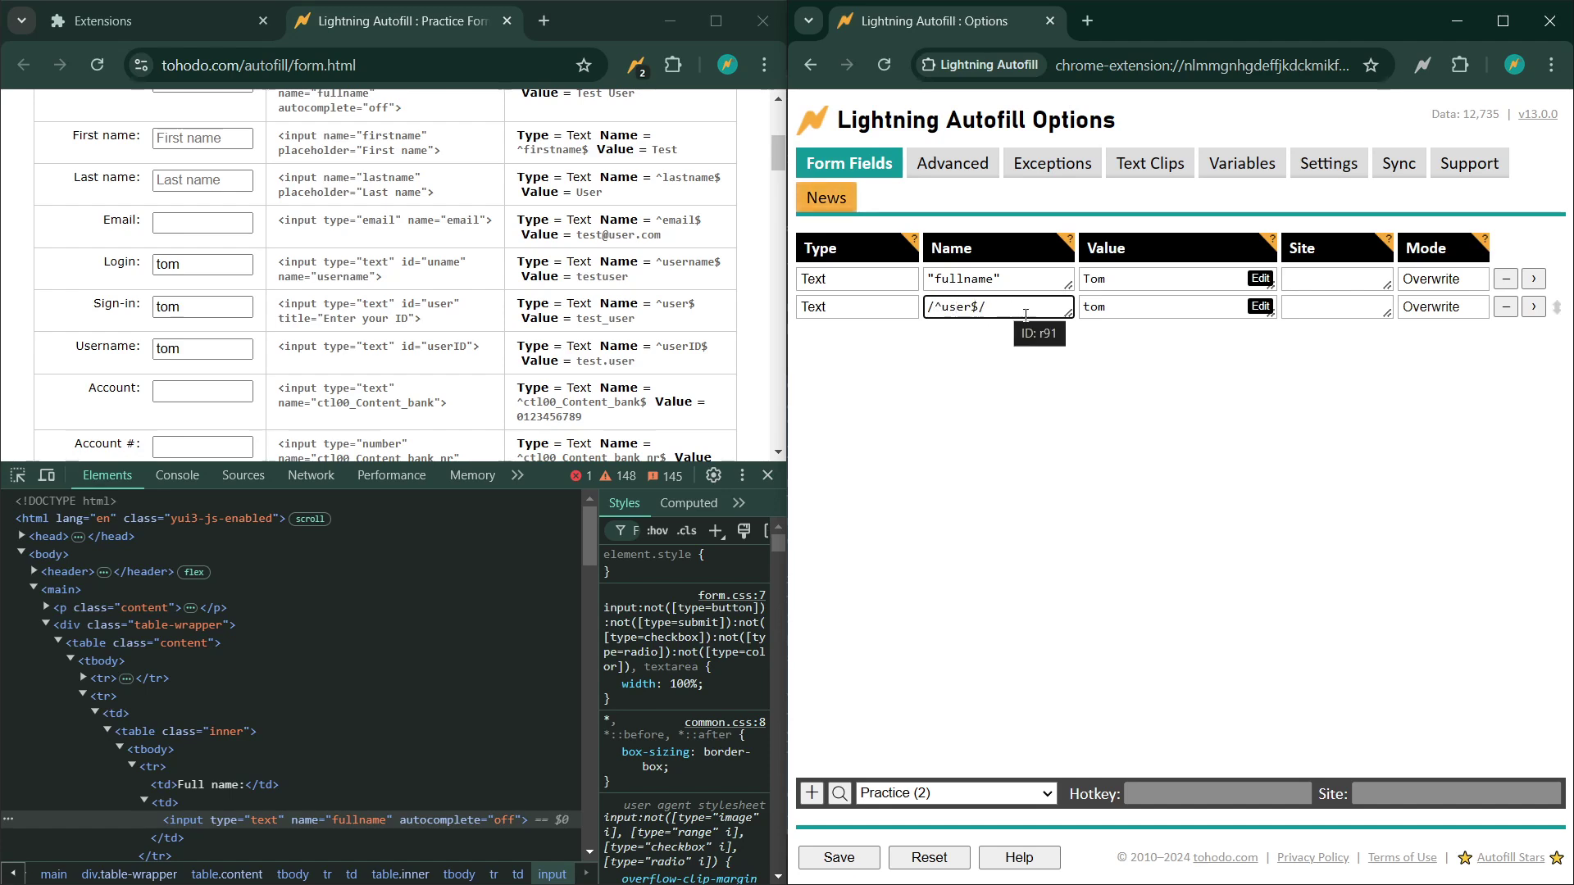
left_click(838, 856)
left_click(97, 65)
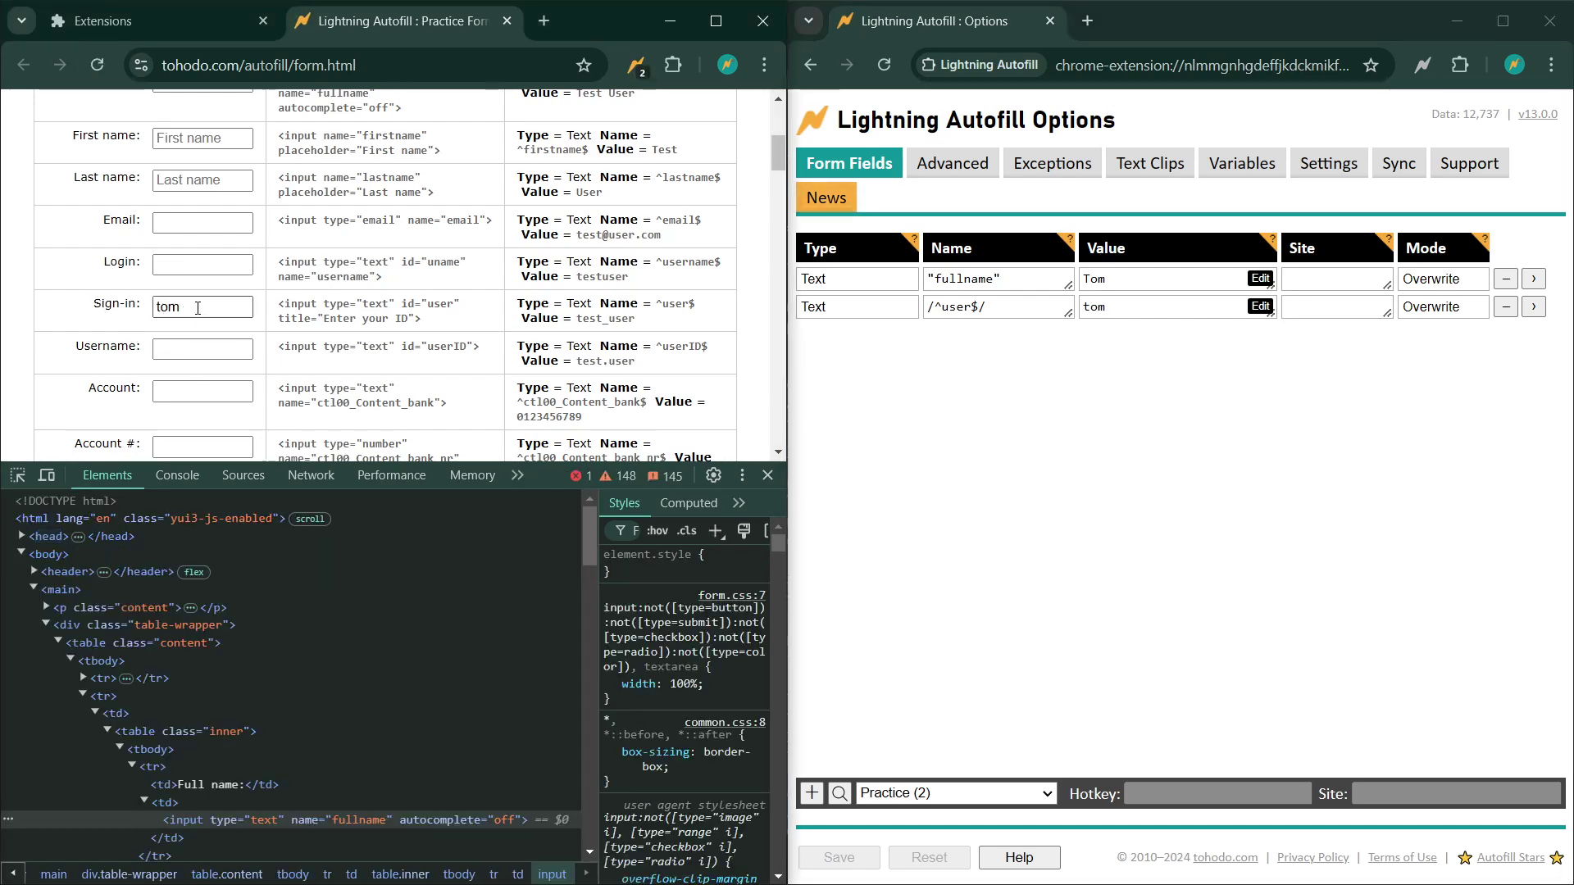
Step: Replace the rule name with the regex /userid/, save it, and reload the form
double_click(1008, 307)
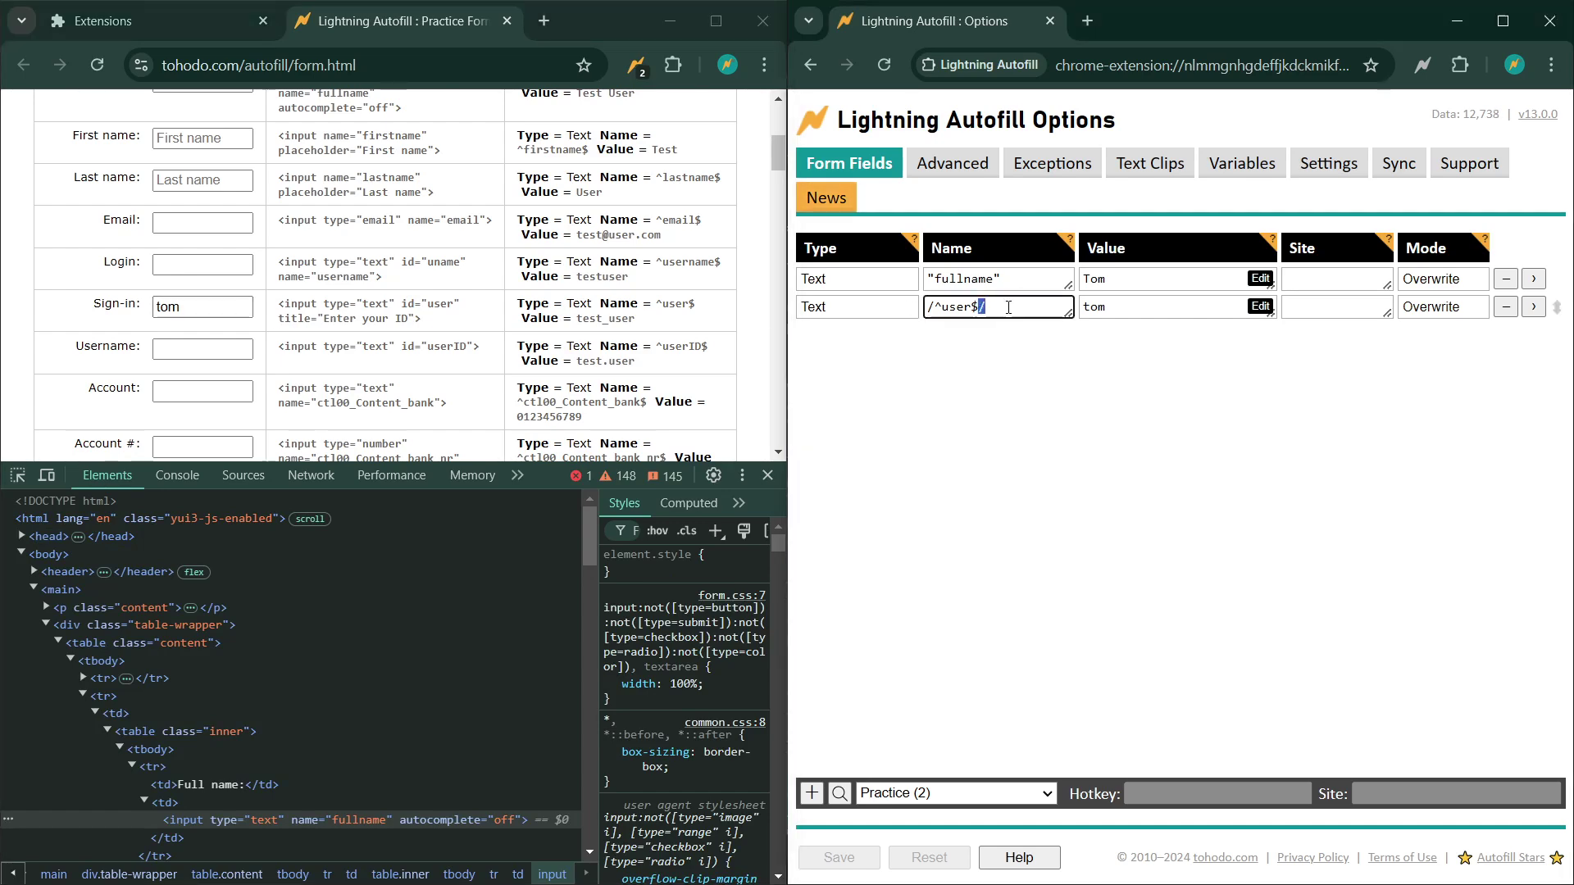
key("ctrl+a")
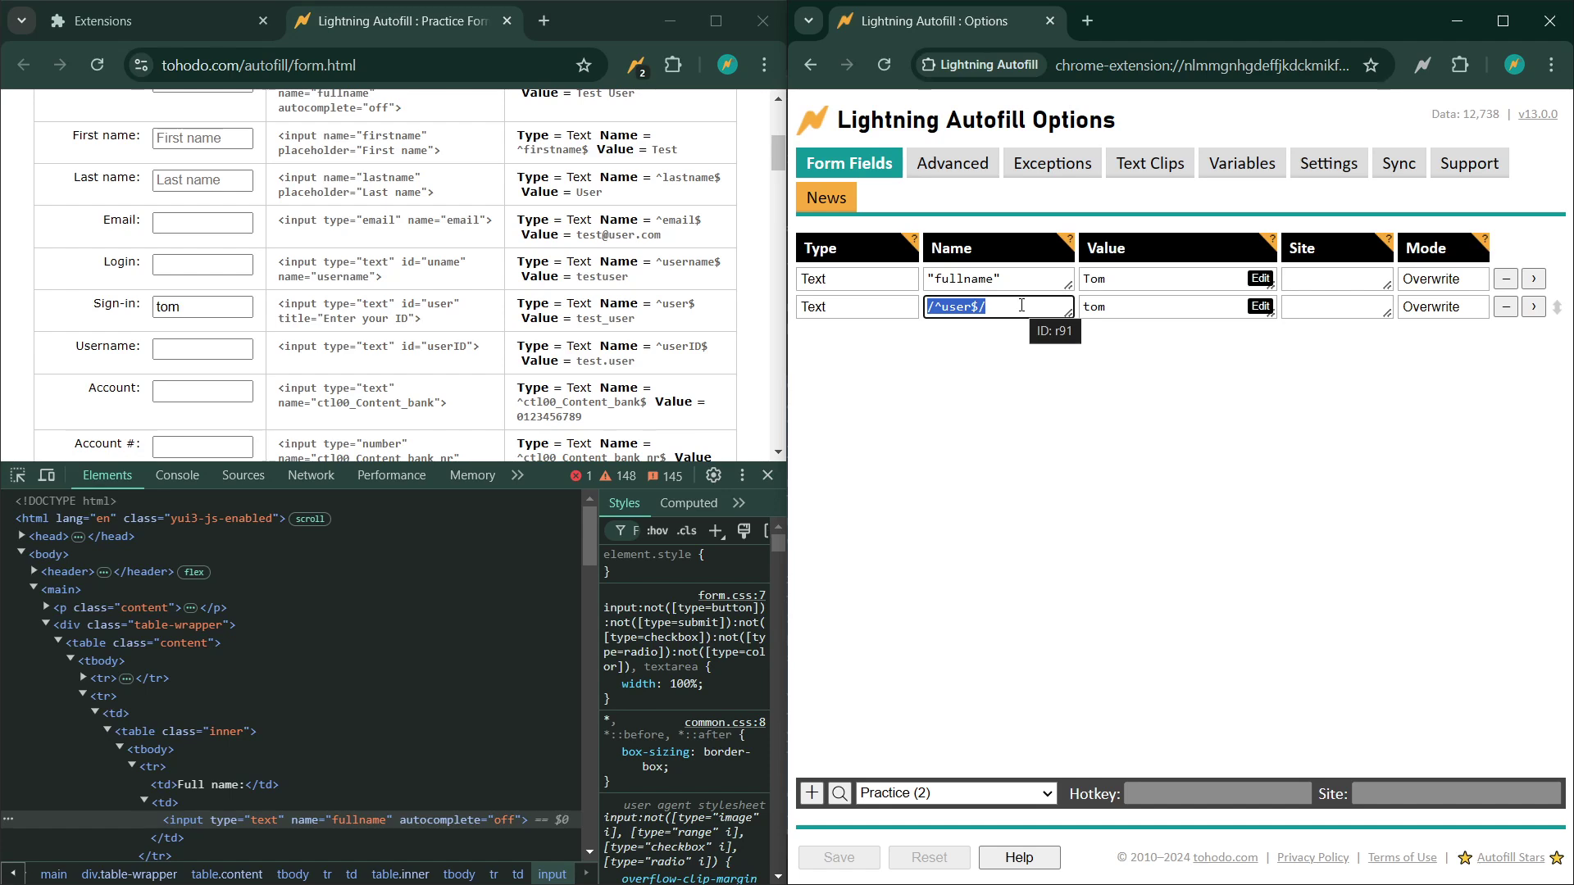
type("\"user\"")
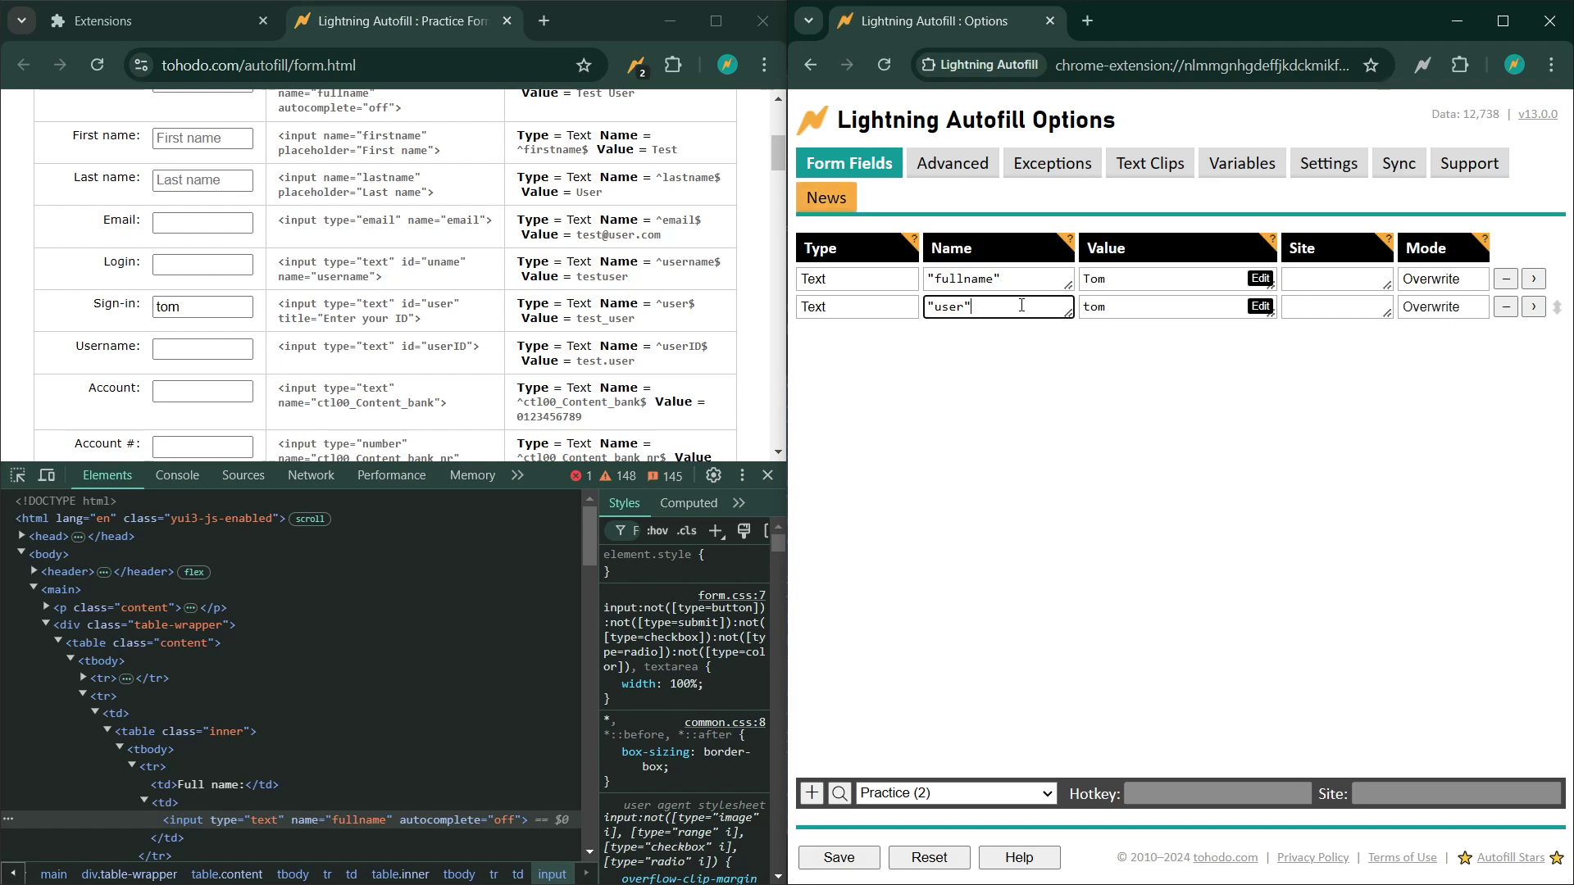
key("BackSpace")
key("BackSpace")
type("/")
type("userid/")
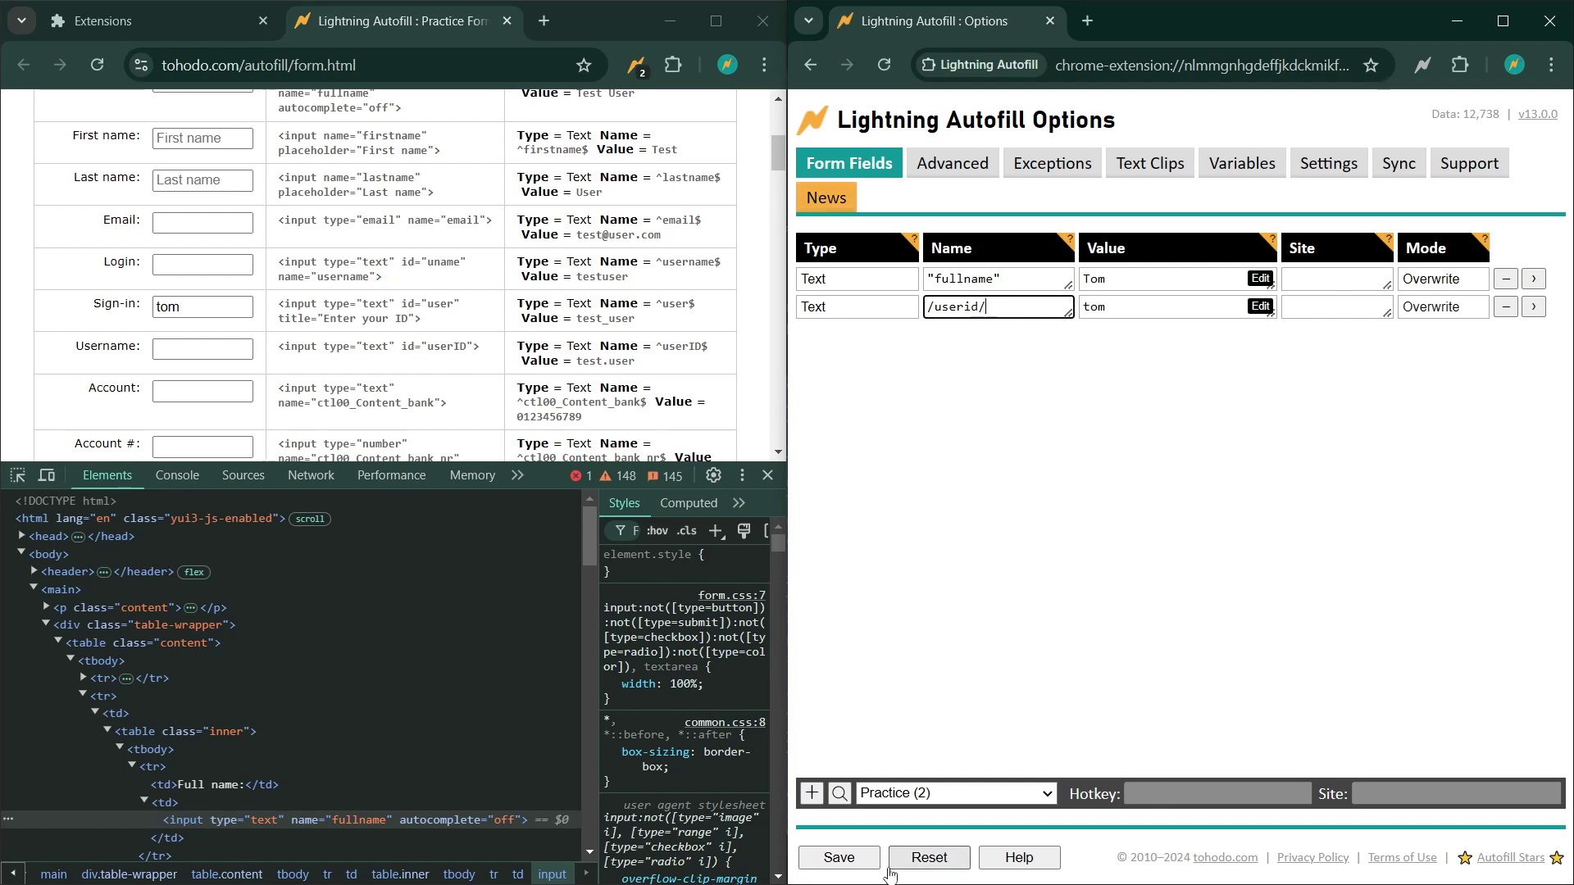
left_click(1086, 411)
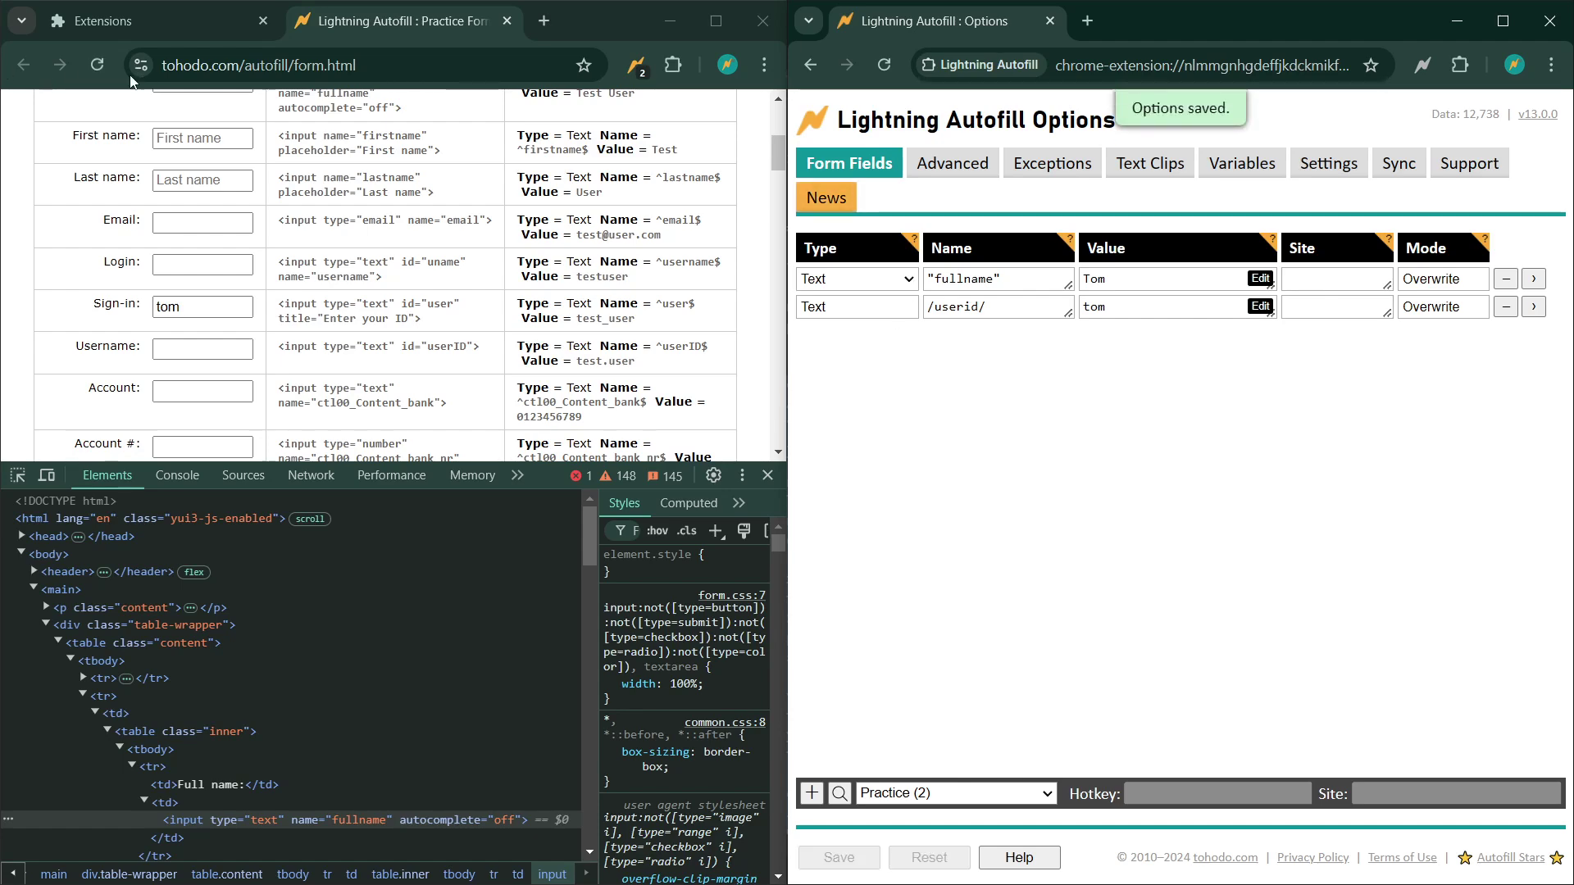
left_click(97, 72)
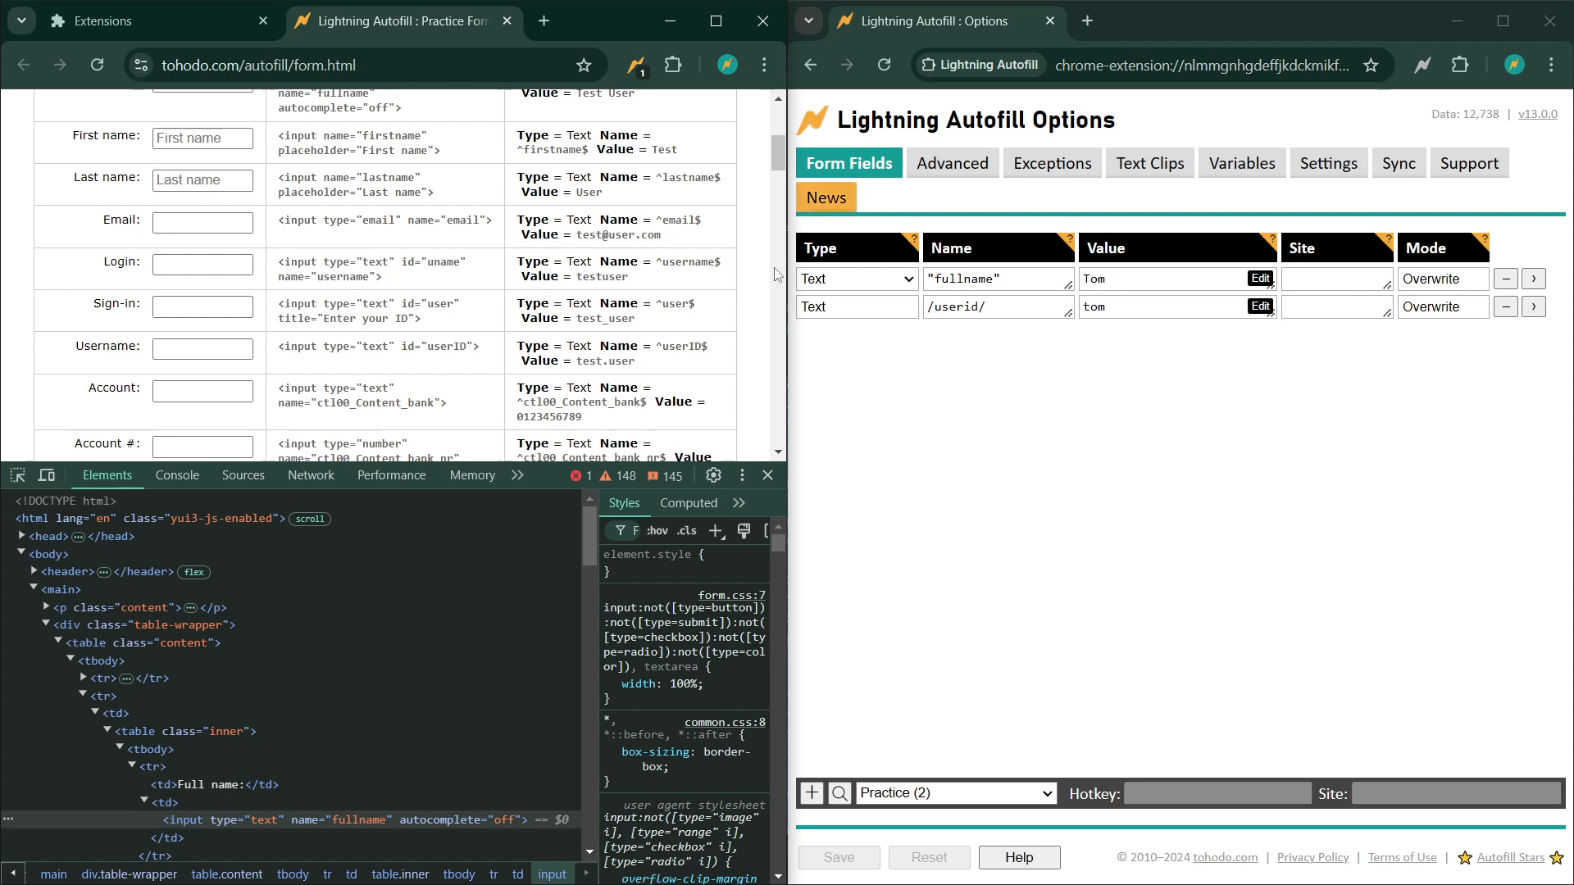
Step: Append i so the rule reads /userid/i, save it, and reload the form
left_click(998, 306)
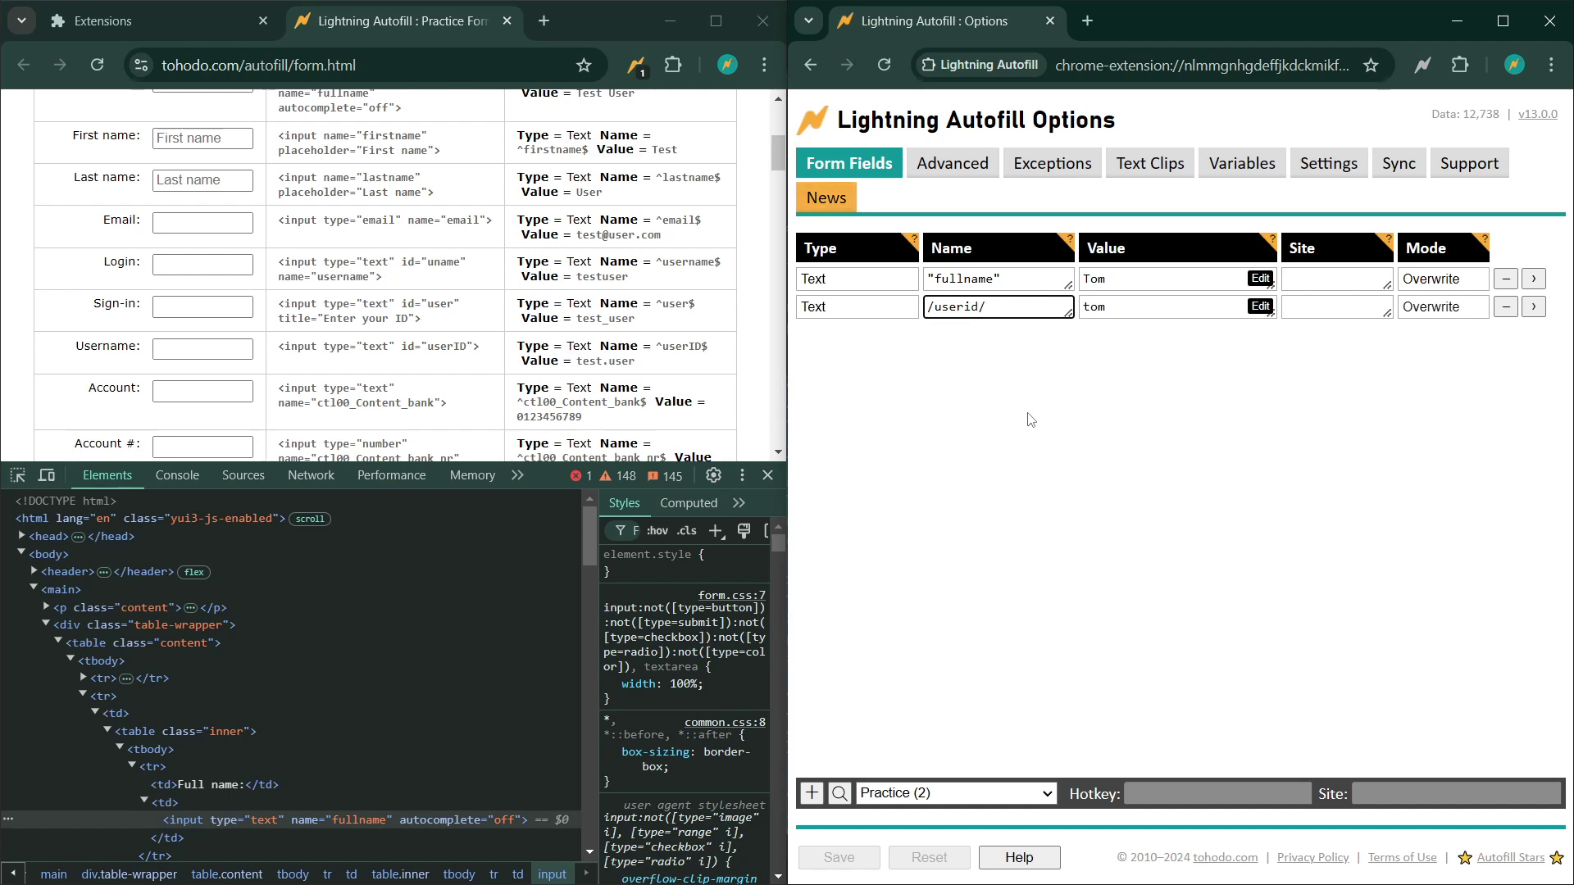
type("i")
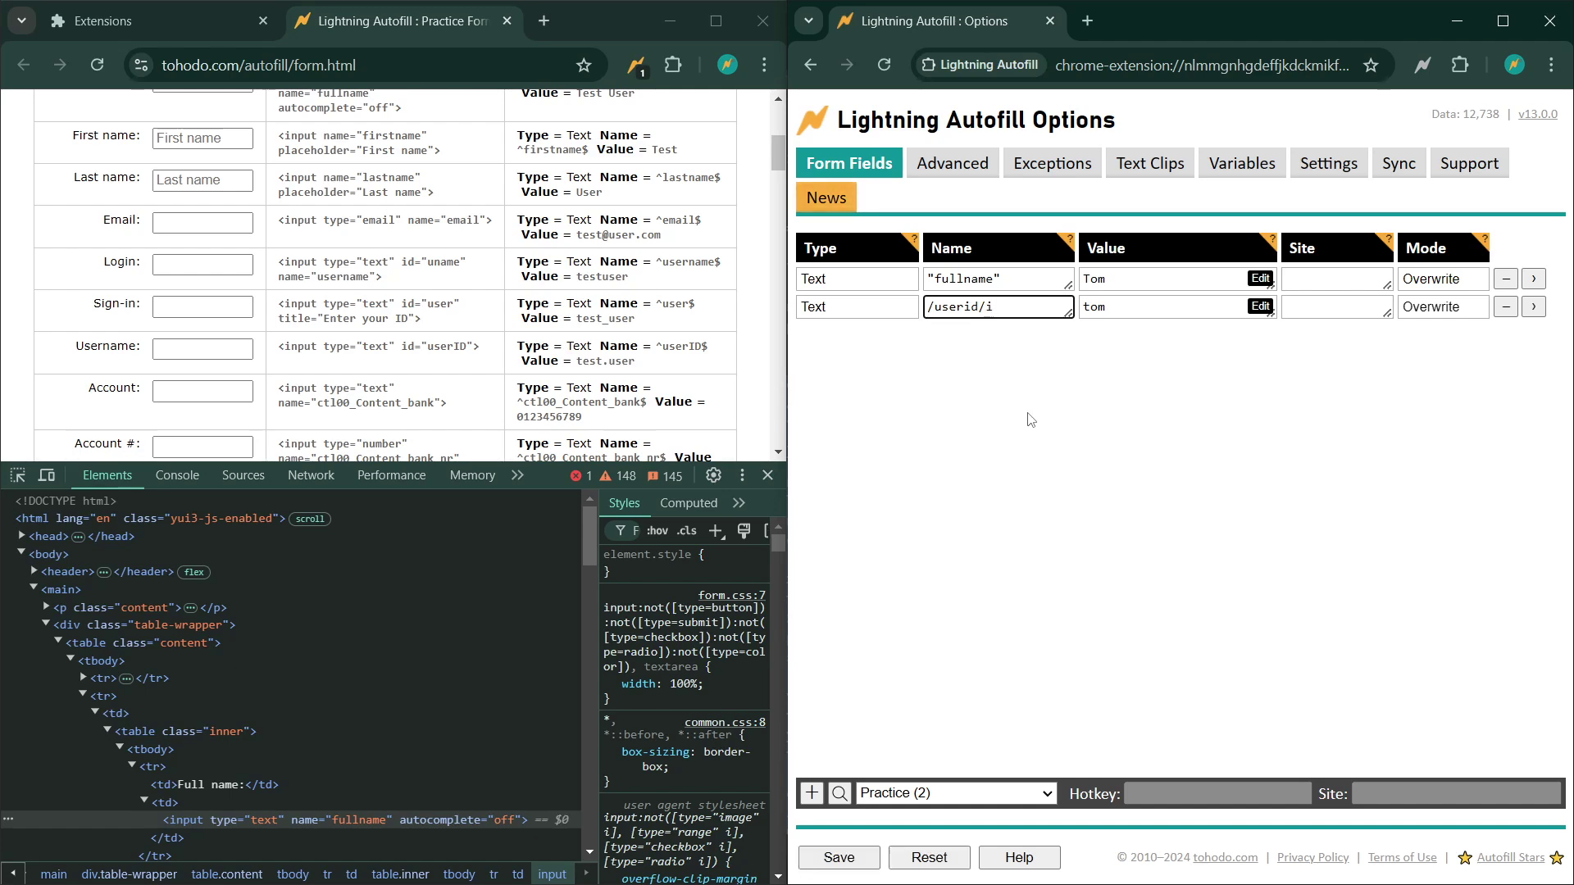
left_click(838, 858)
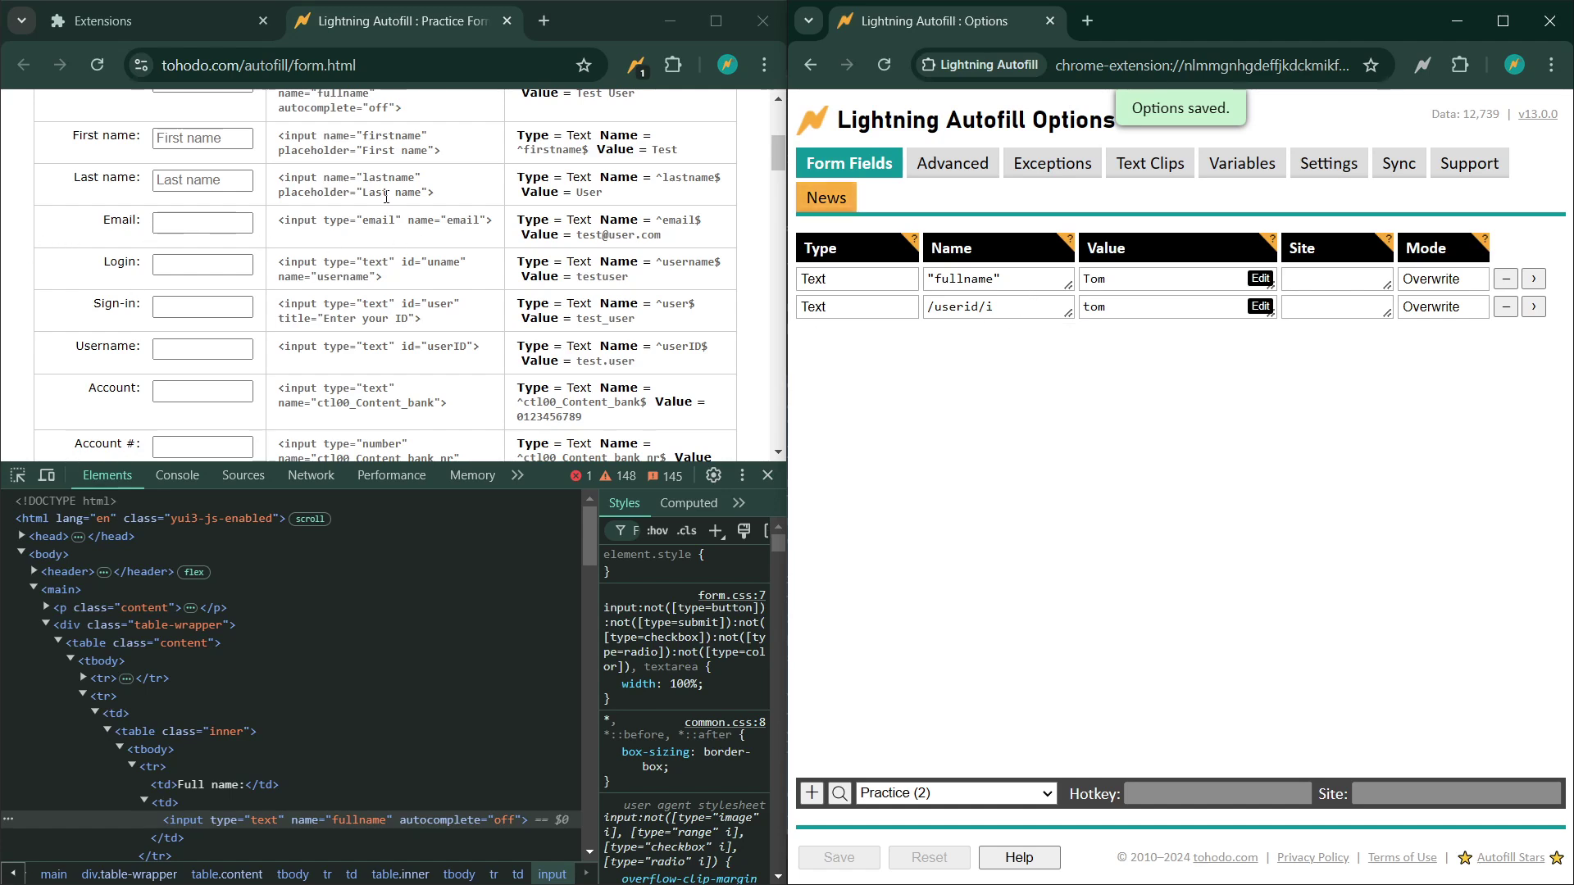
left_click(100, 70)
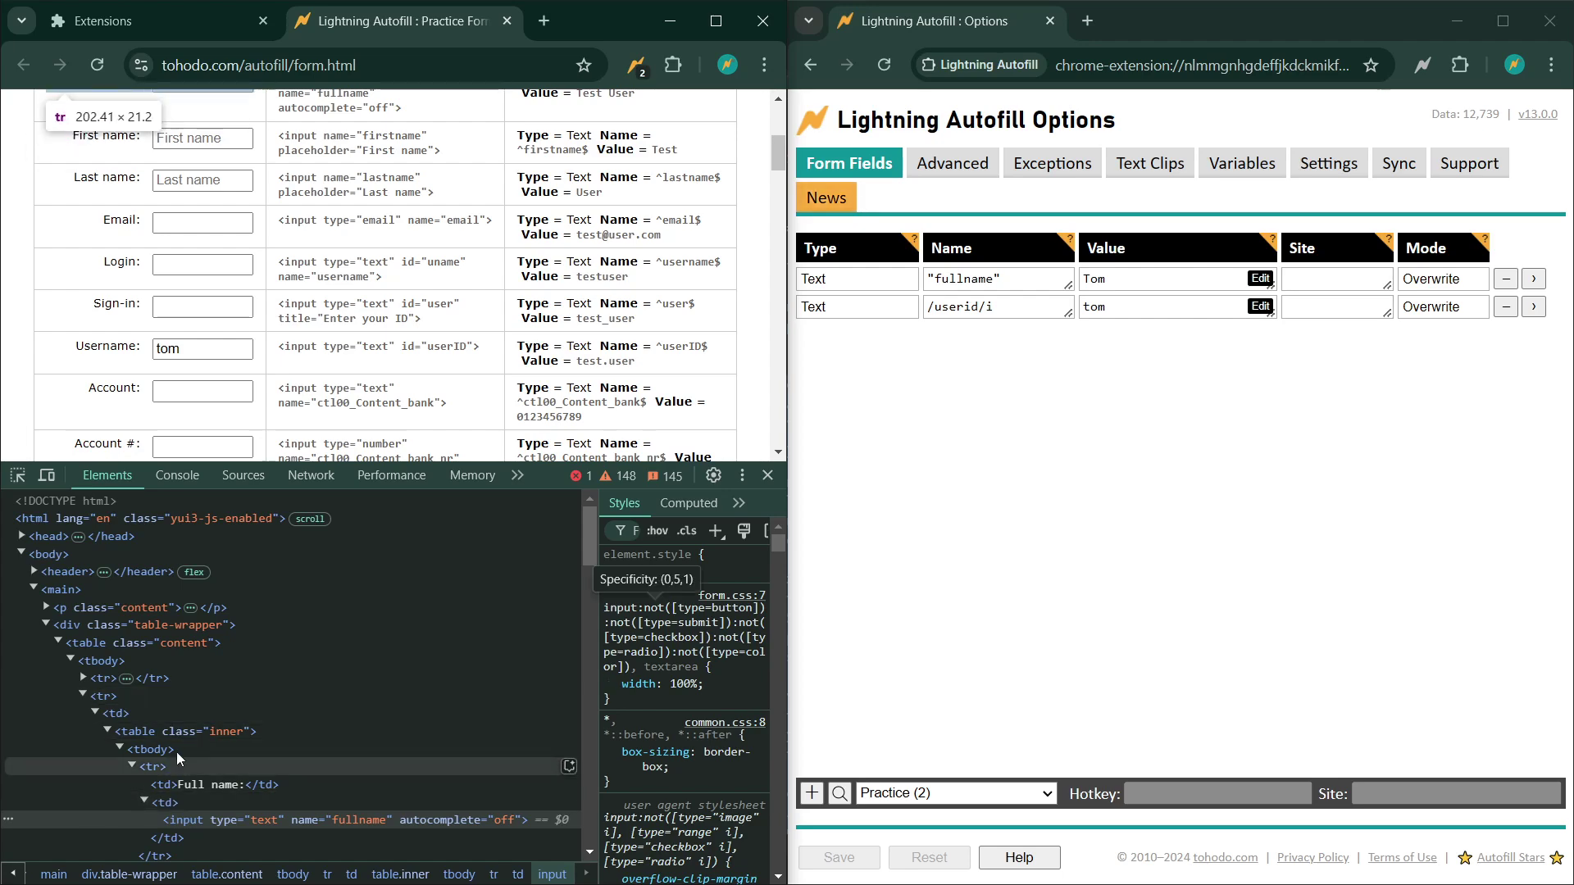
Step: Inspect the filled Username field and highlight its id value userID in the markup
scroll(175, 750, "down", 2)
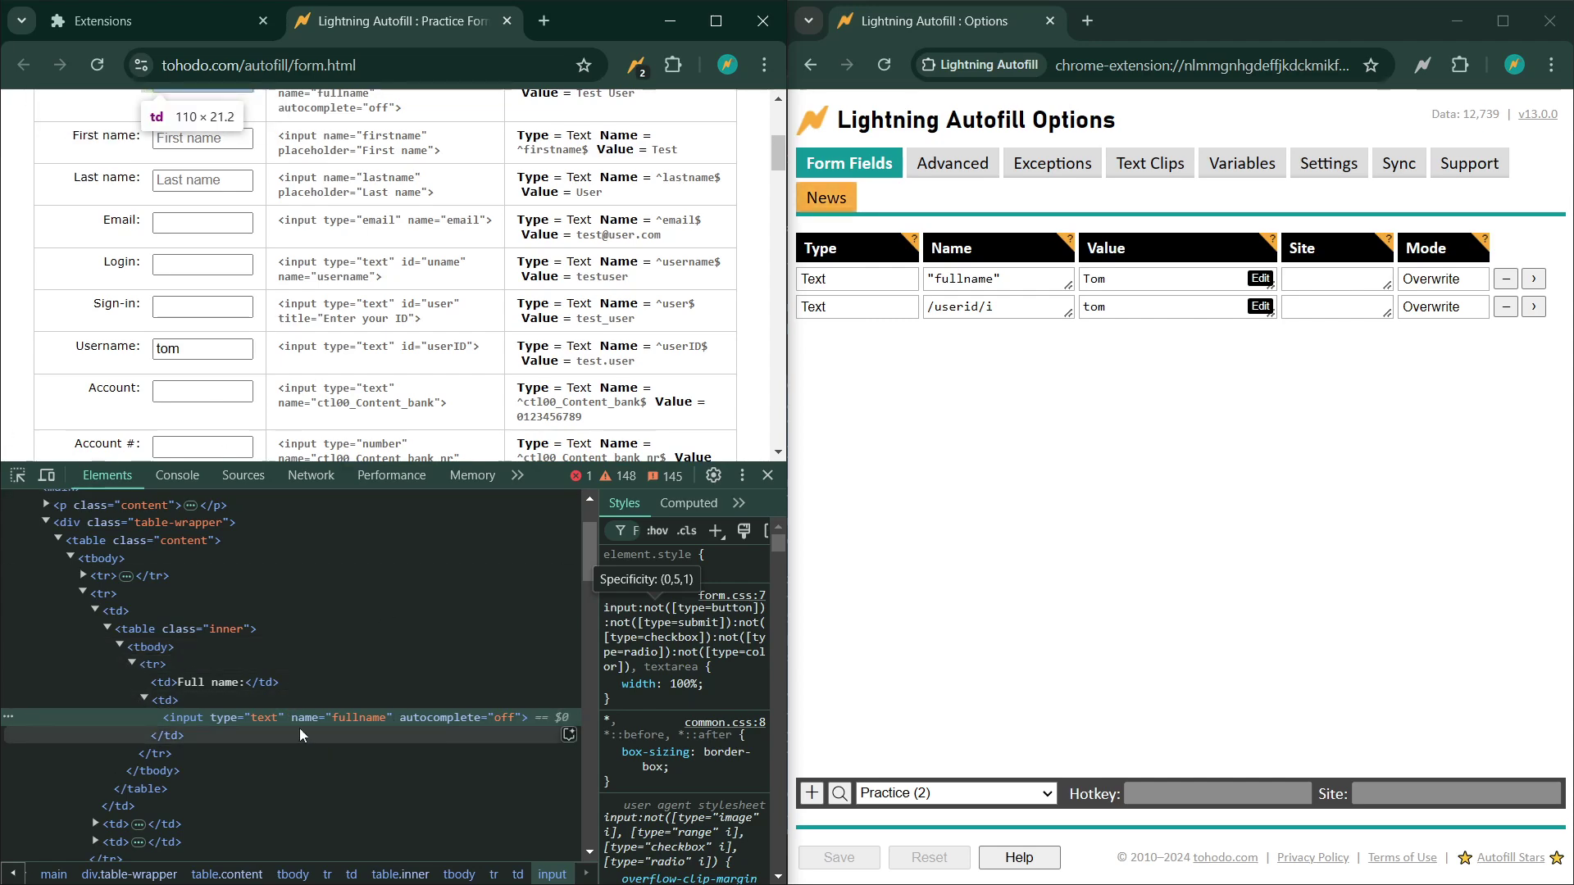
scroll(295, 270, "up", 3)
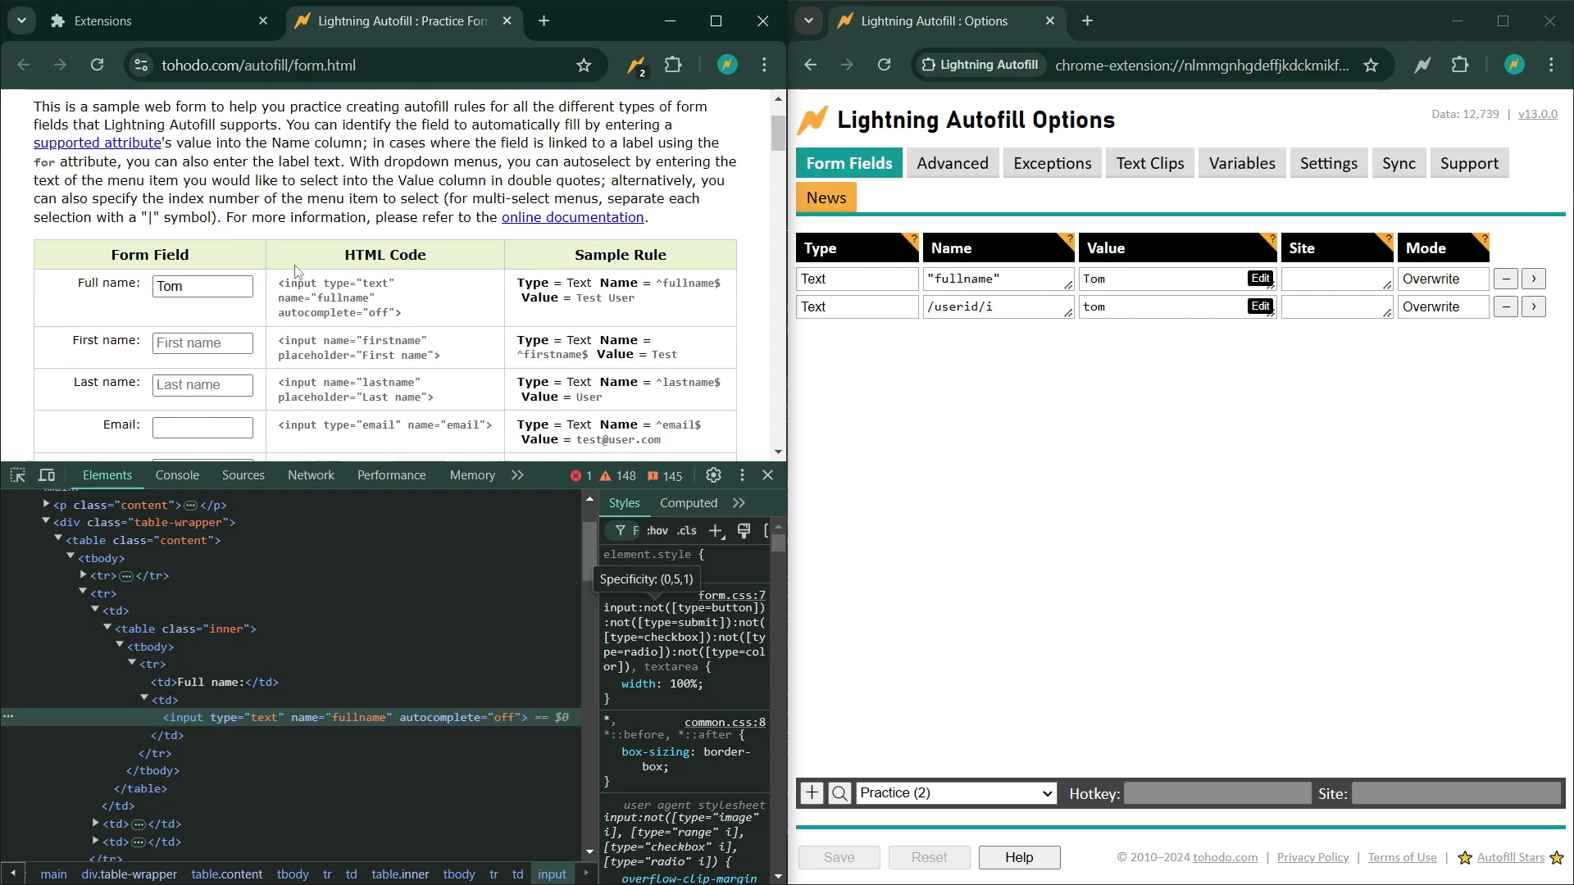
scroll(295, 270, "down", 3)
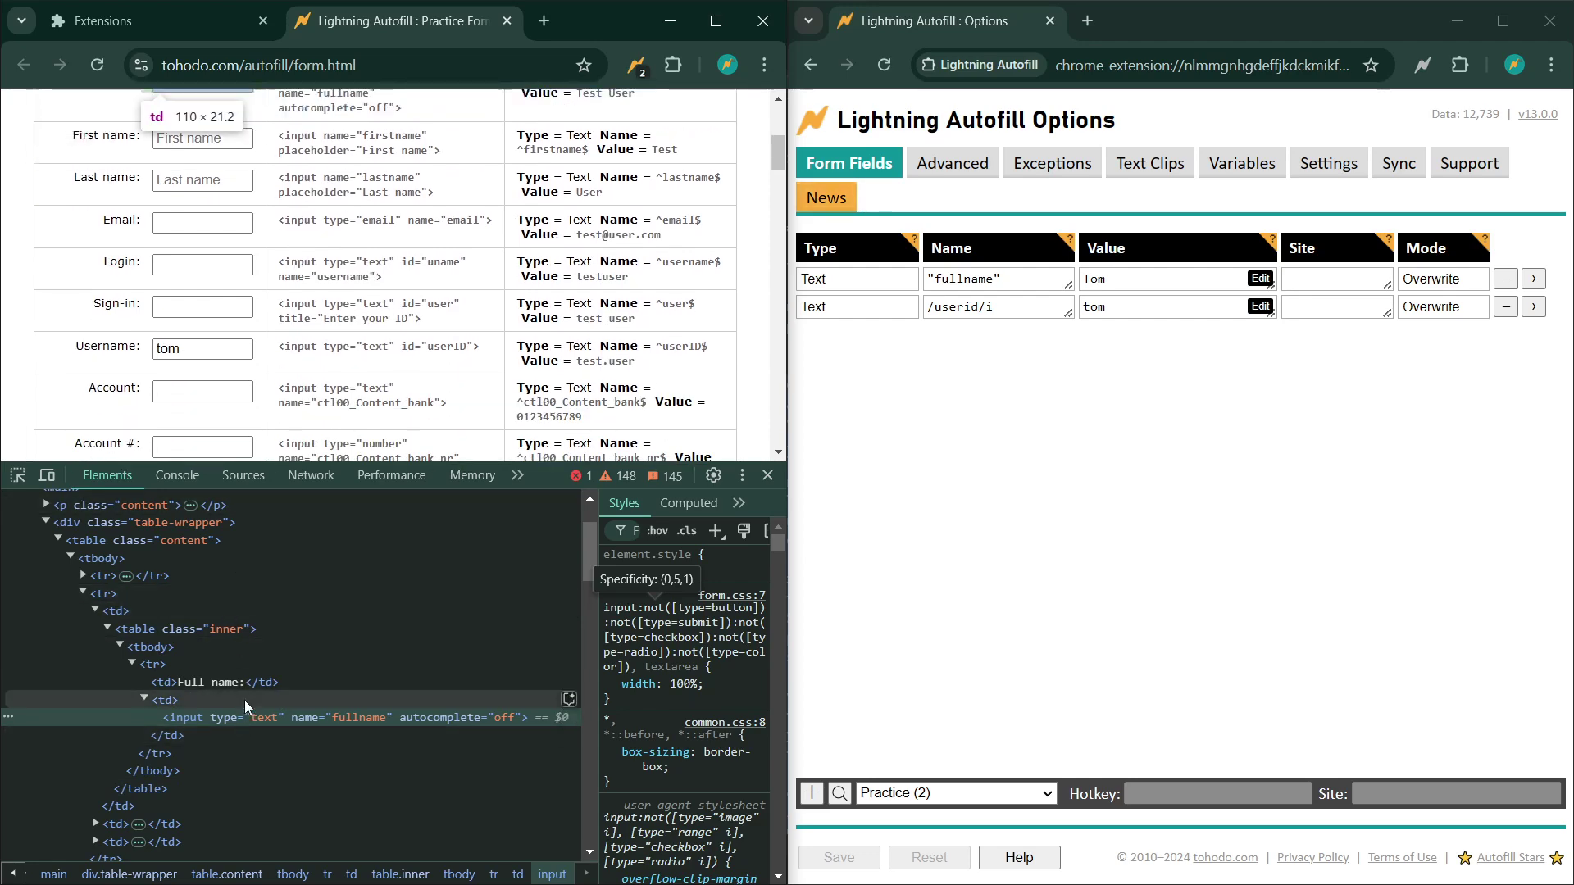
left_click(199, 347)
right_click(199, 347)
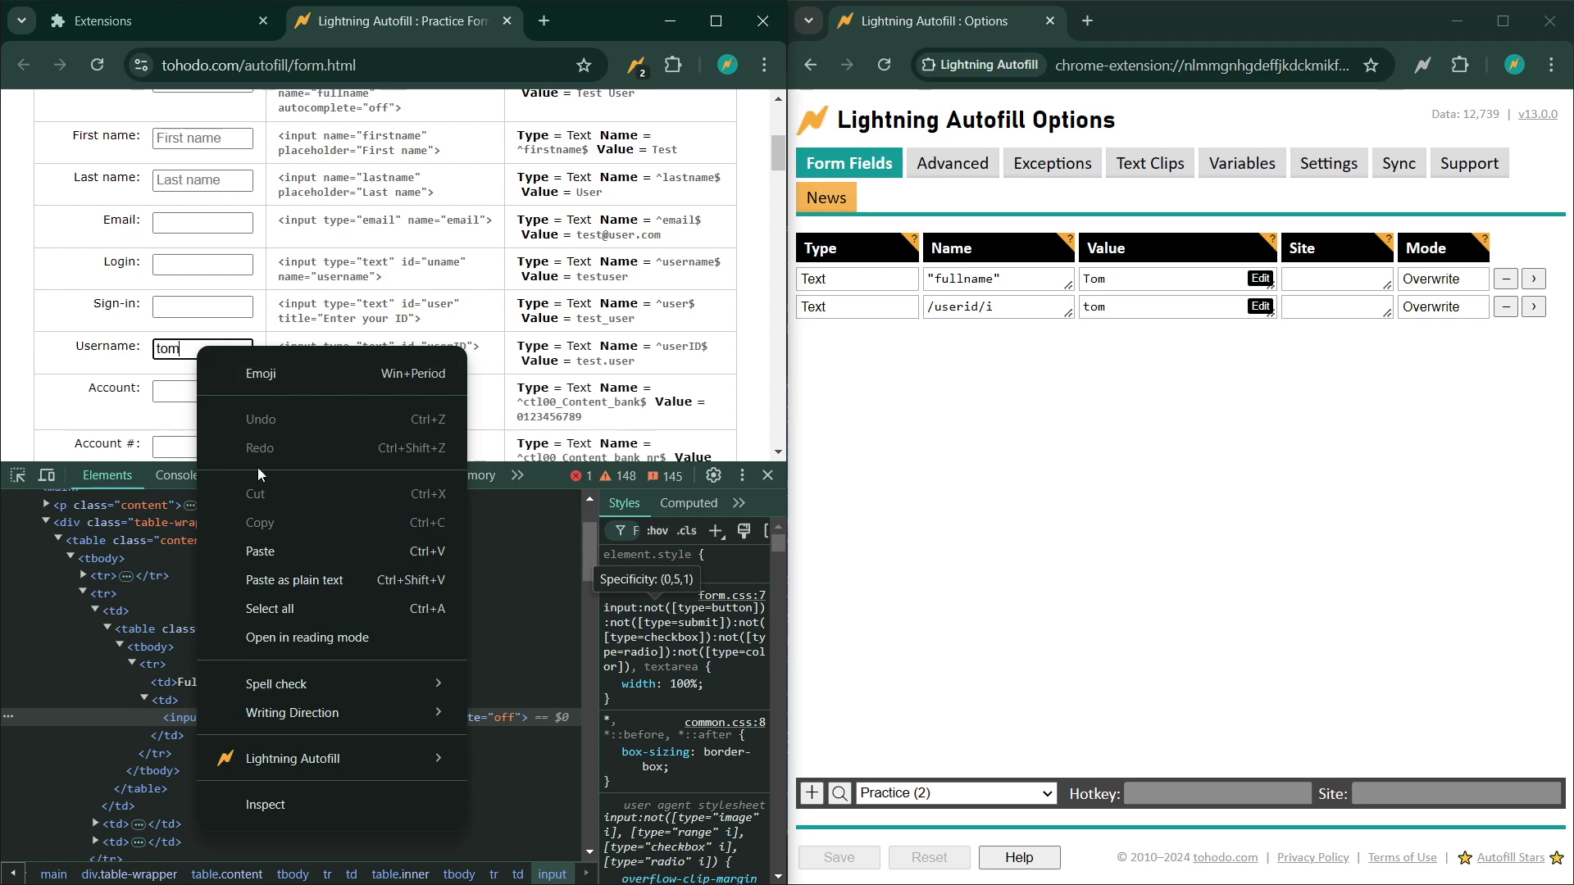
left_click(292, 805)
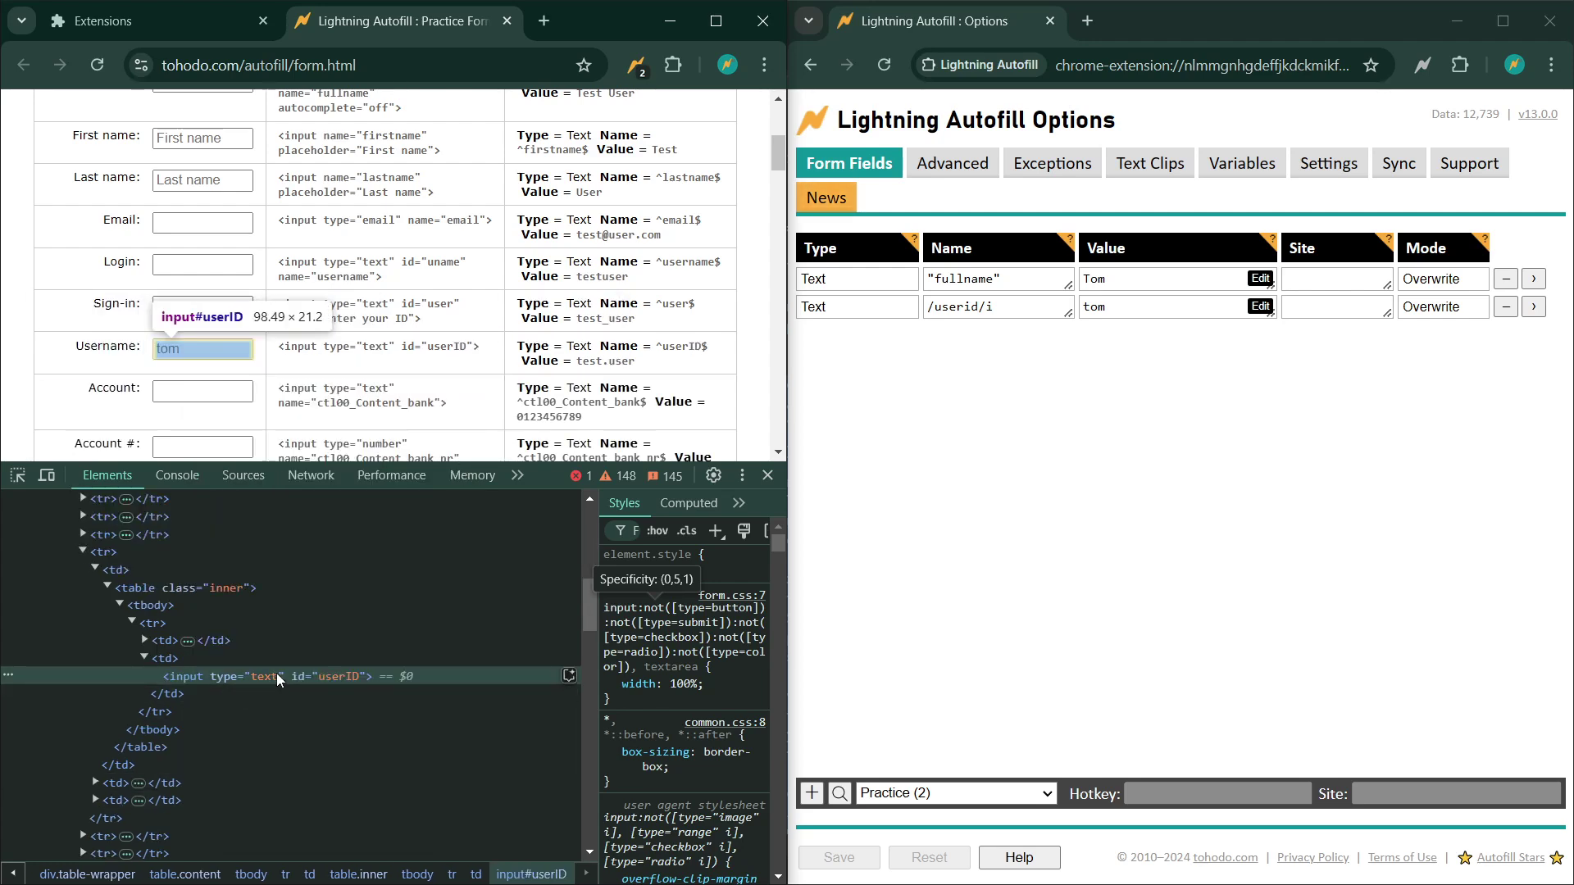
double_click(343, 680)
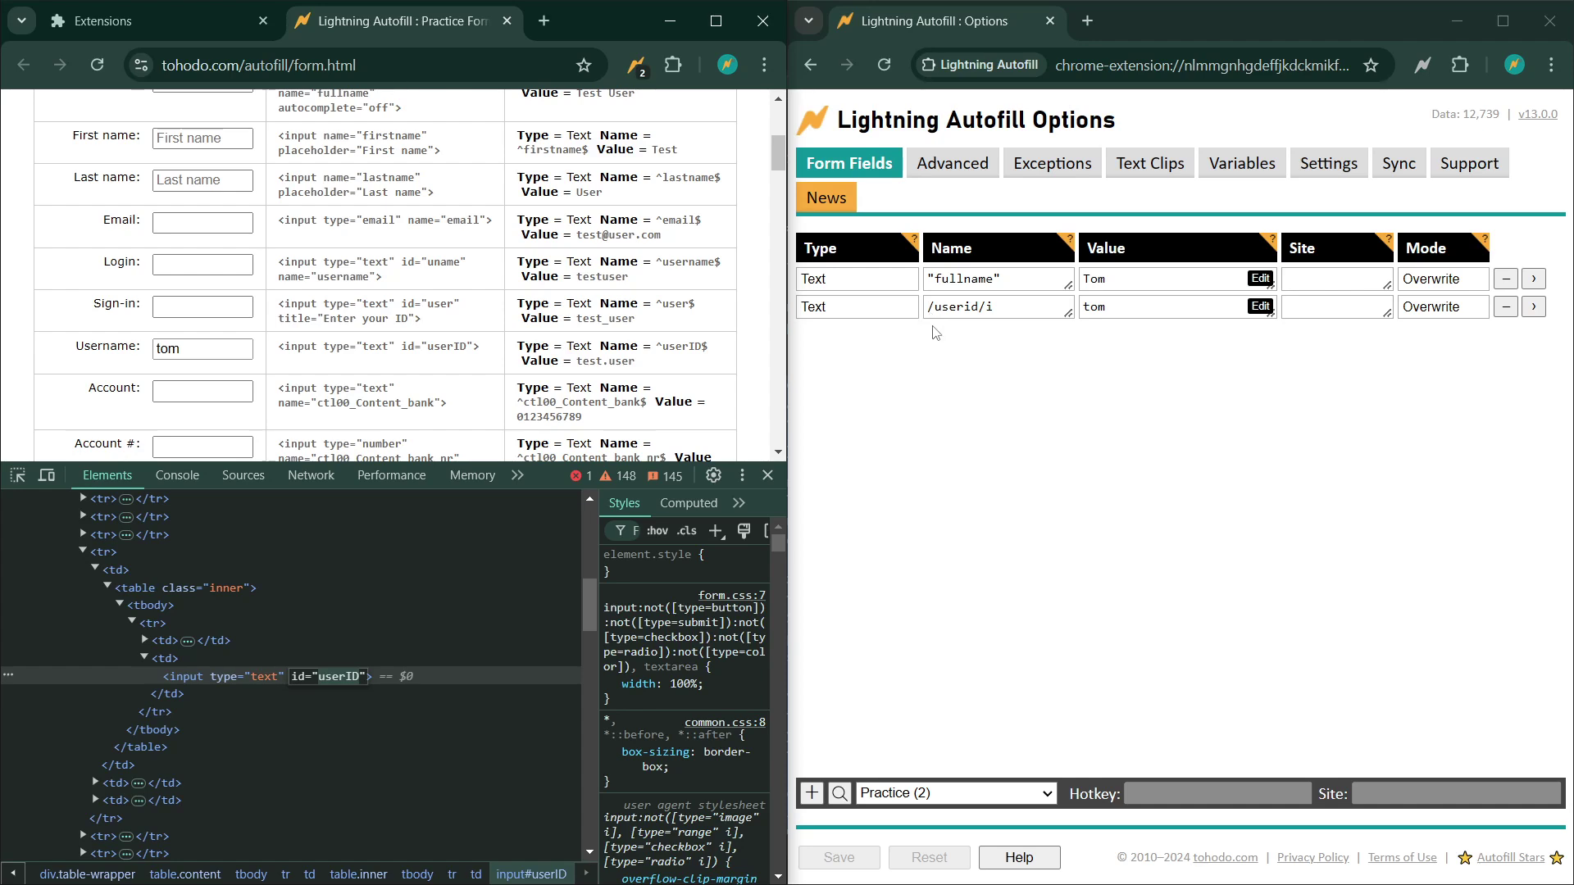
Step: Set the second rule's target to #userID, save it, and reload the form
left_click(1027, 306)
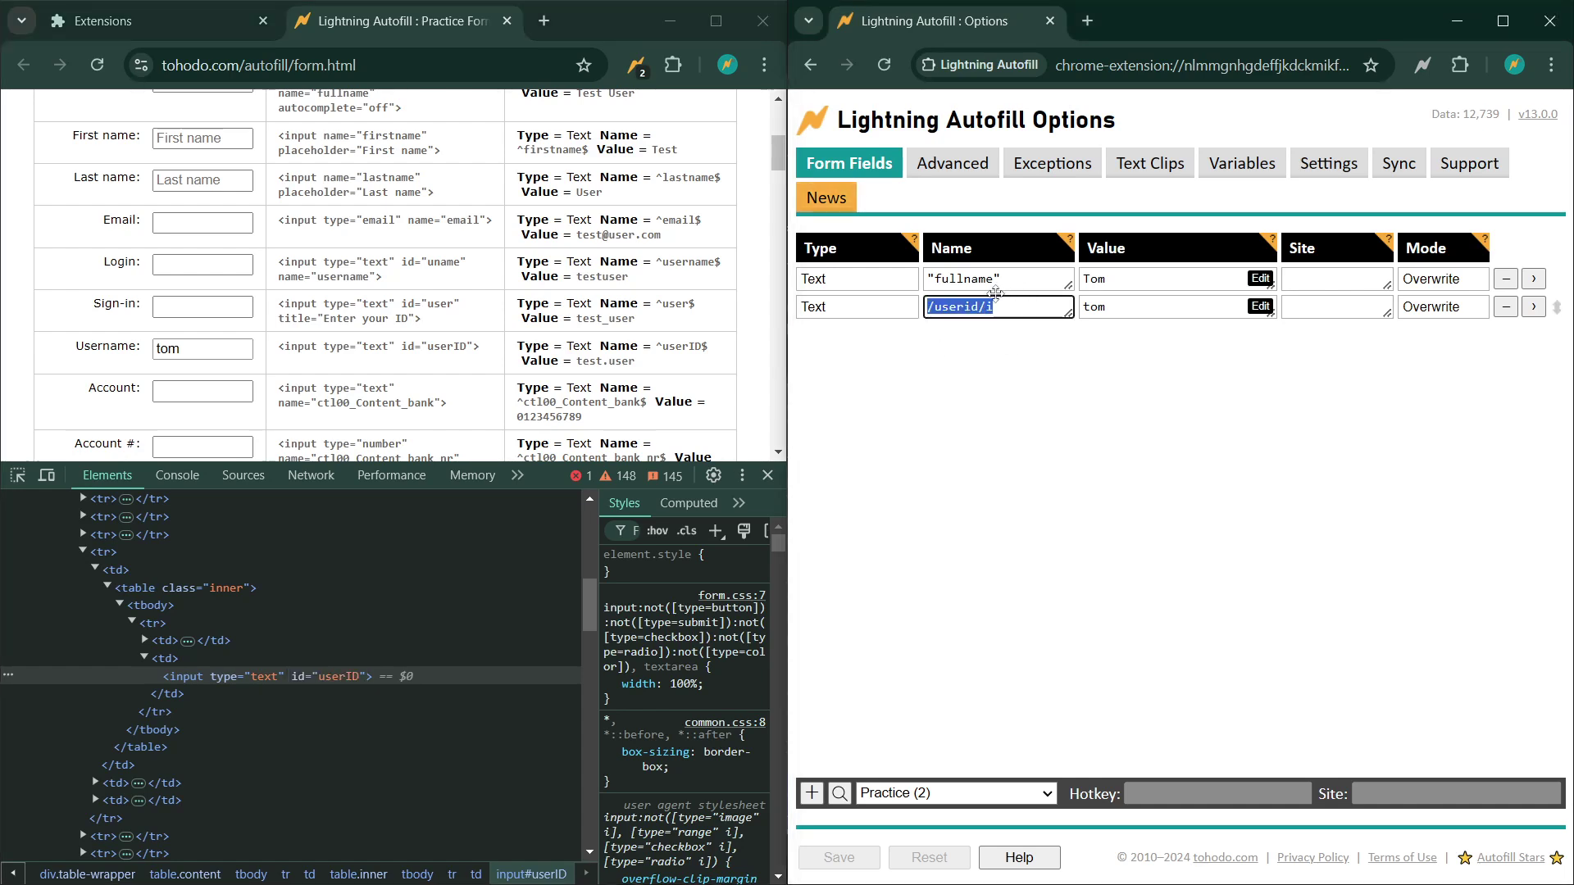
type("#userID")
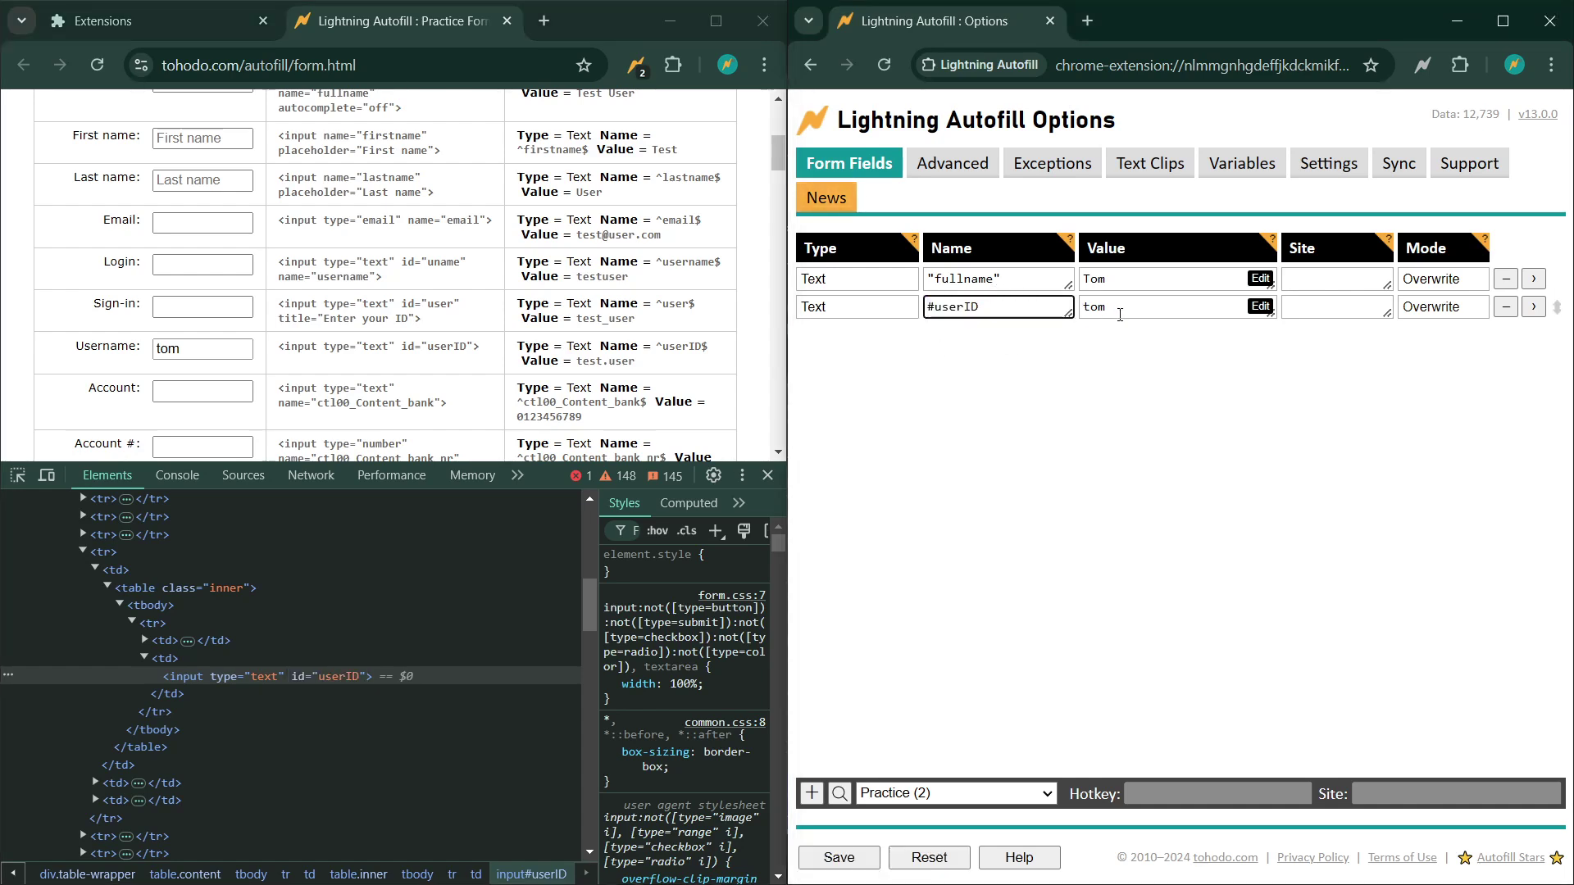
left_click(1120, 311)
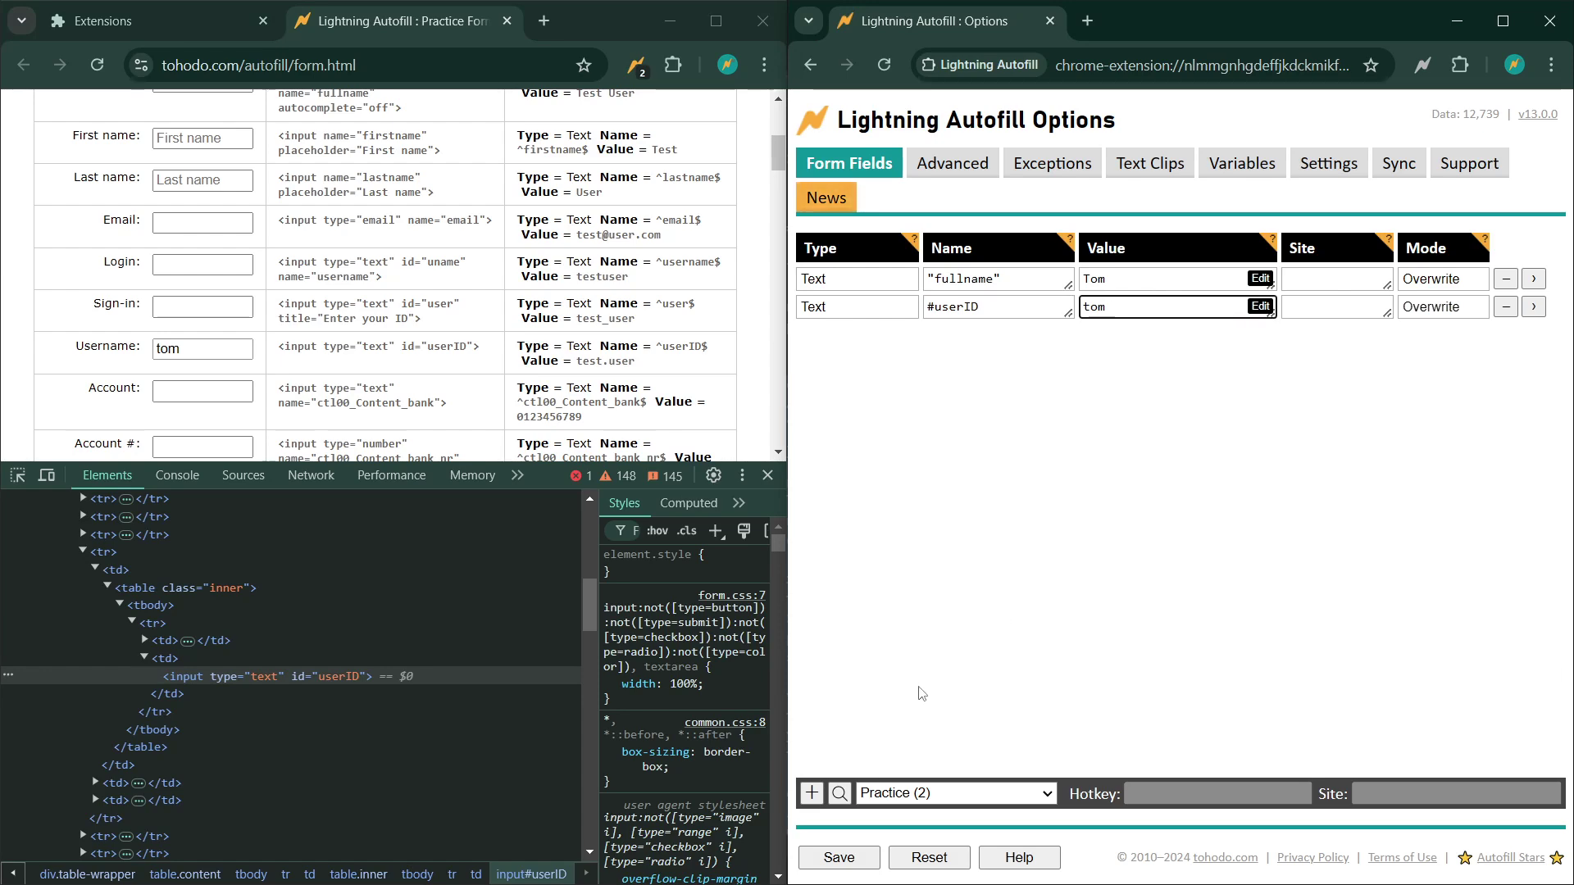
left_click(839, 857)
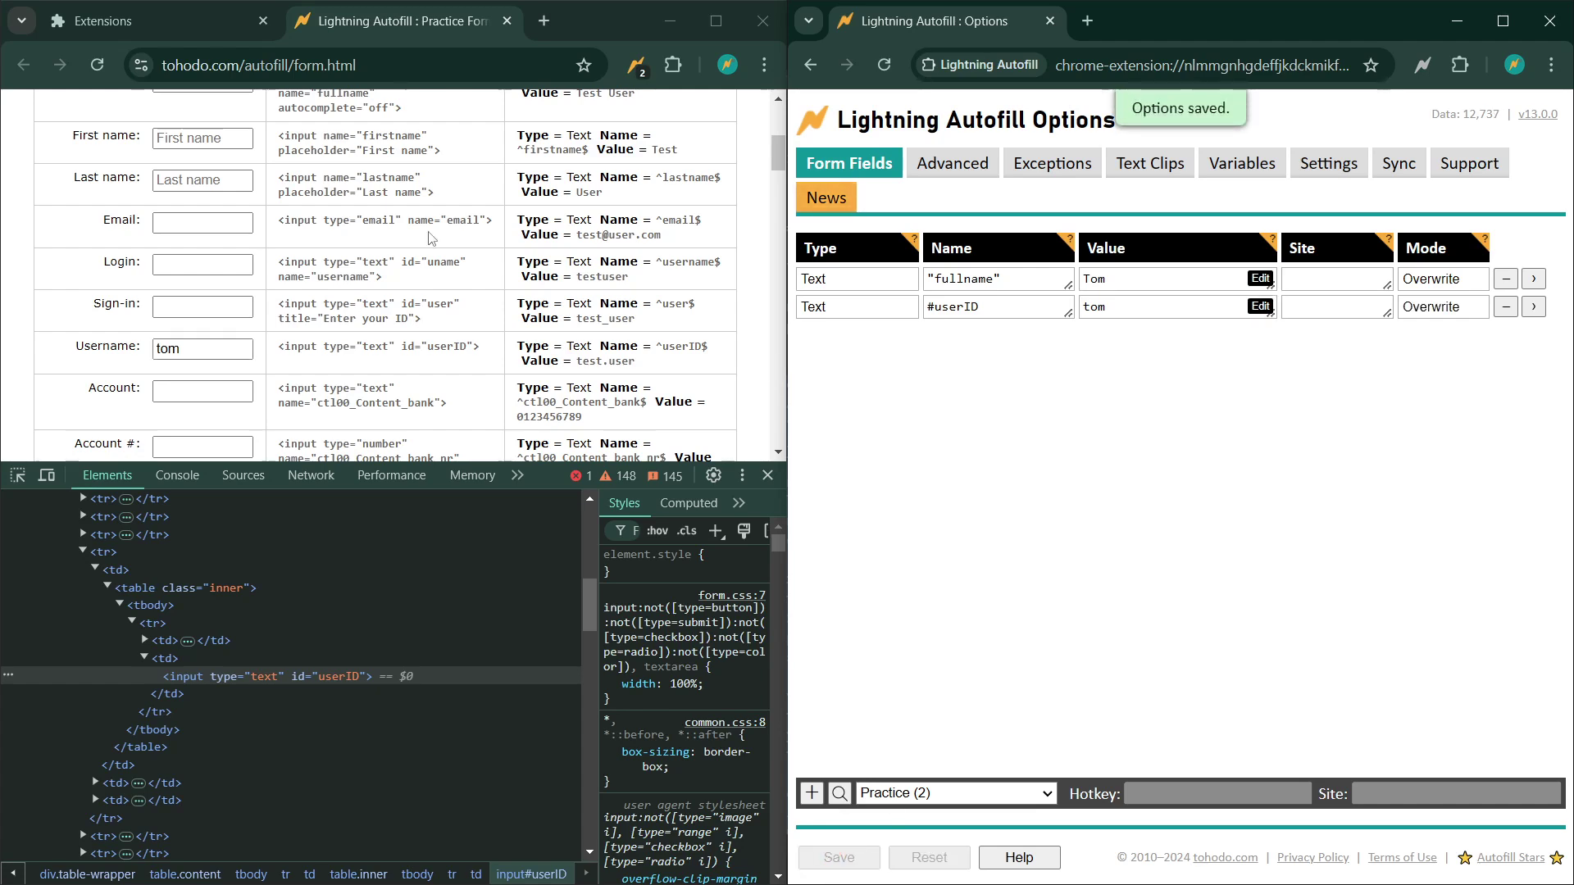
left_click(96, 65)
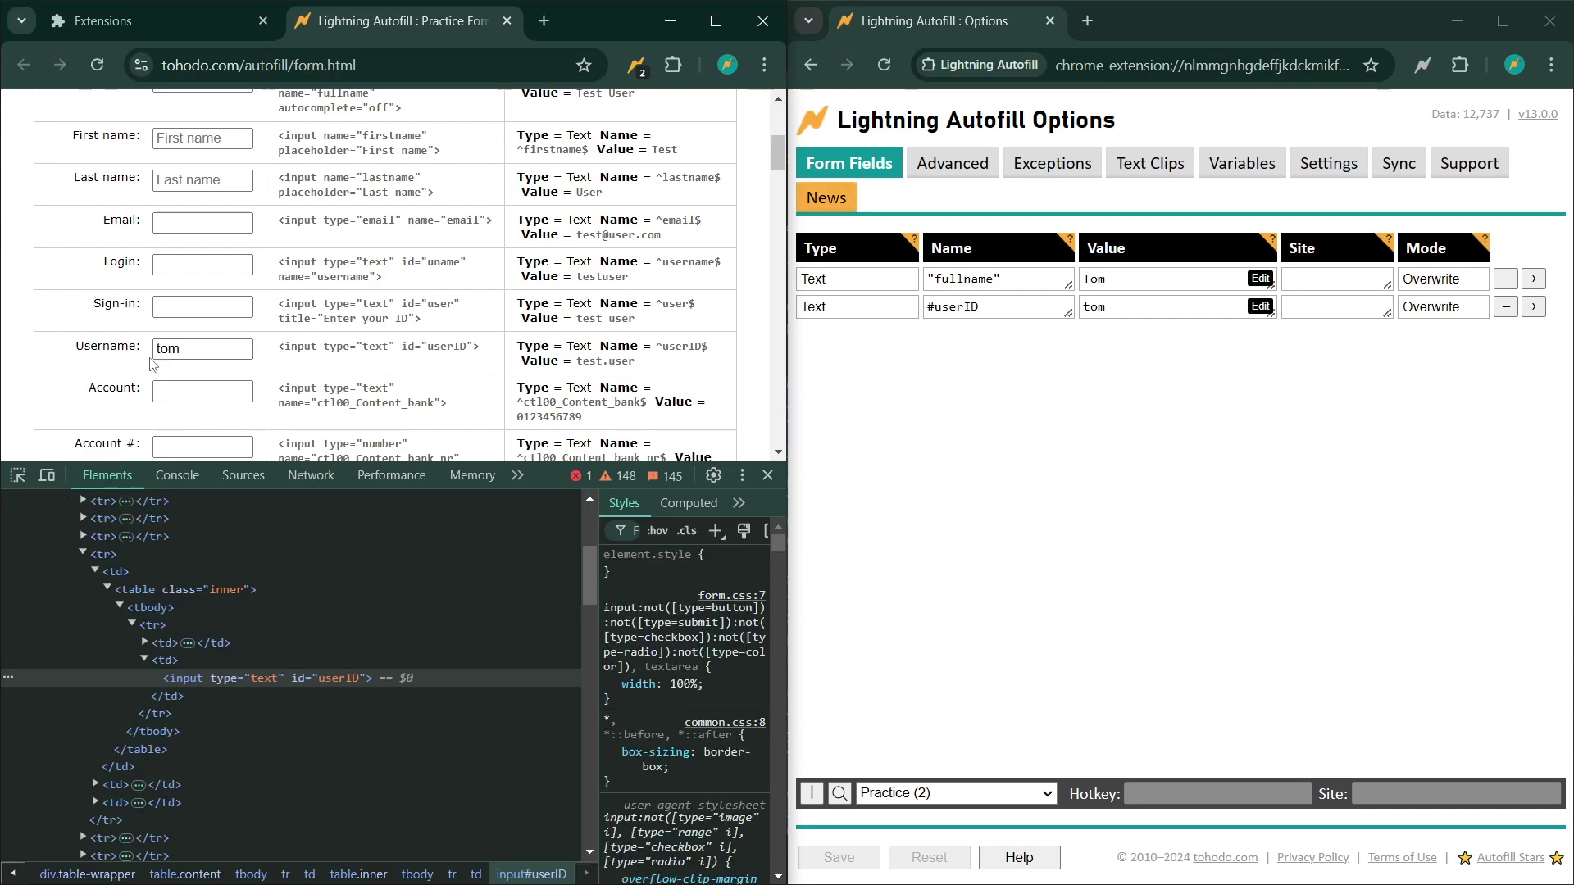
Step: Change the second rule's target to input[id="userID"] and save it
triple_click(1031, 310)
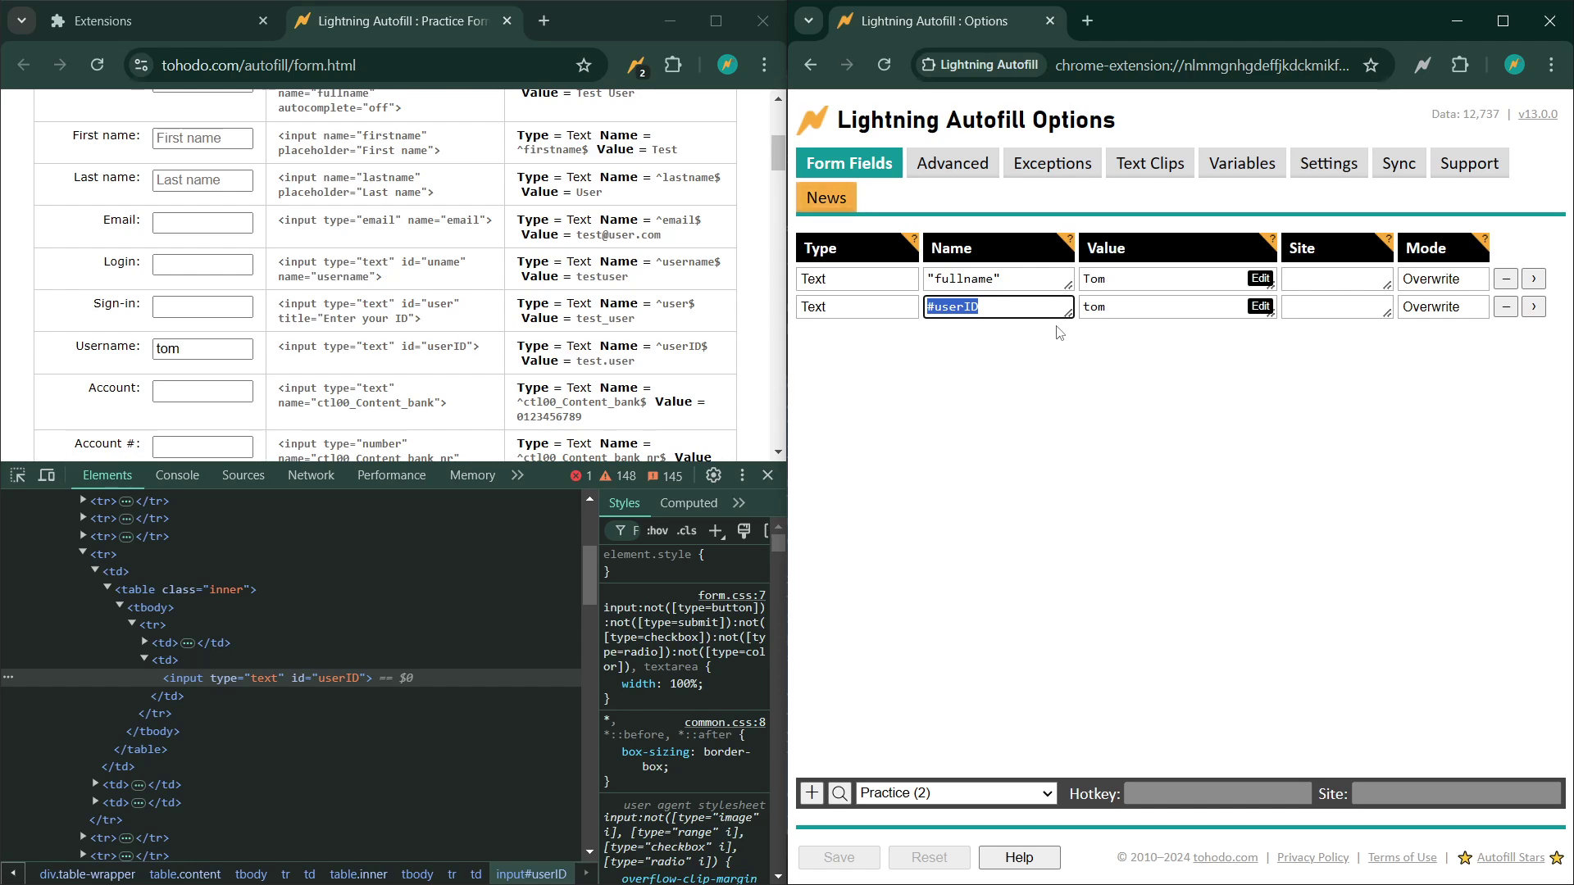
type("inp")
type("ut[")
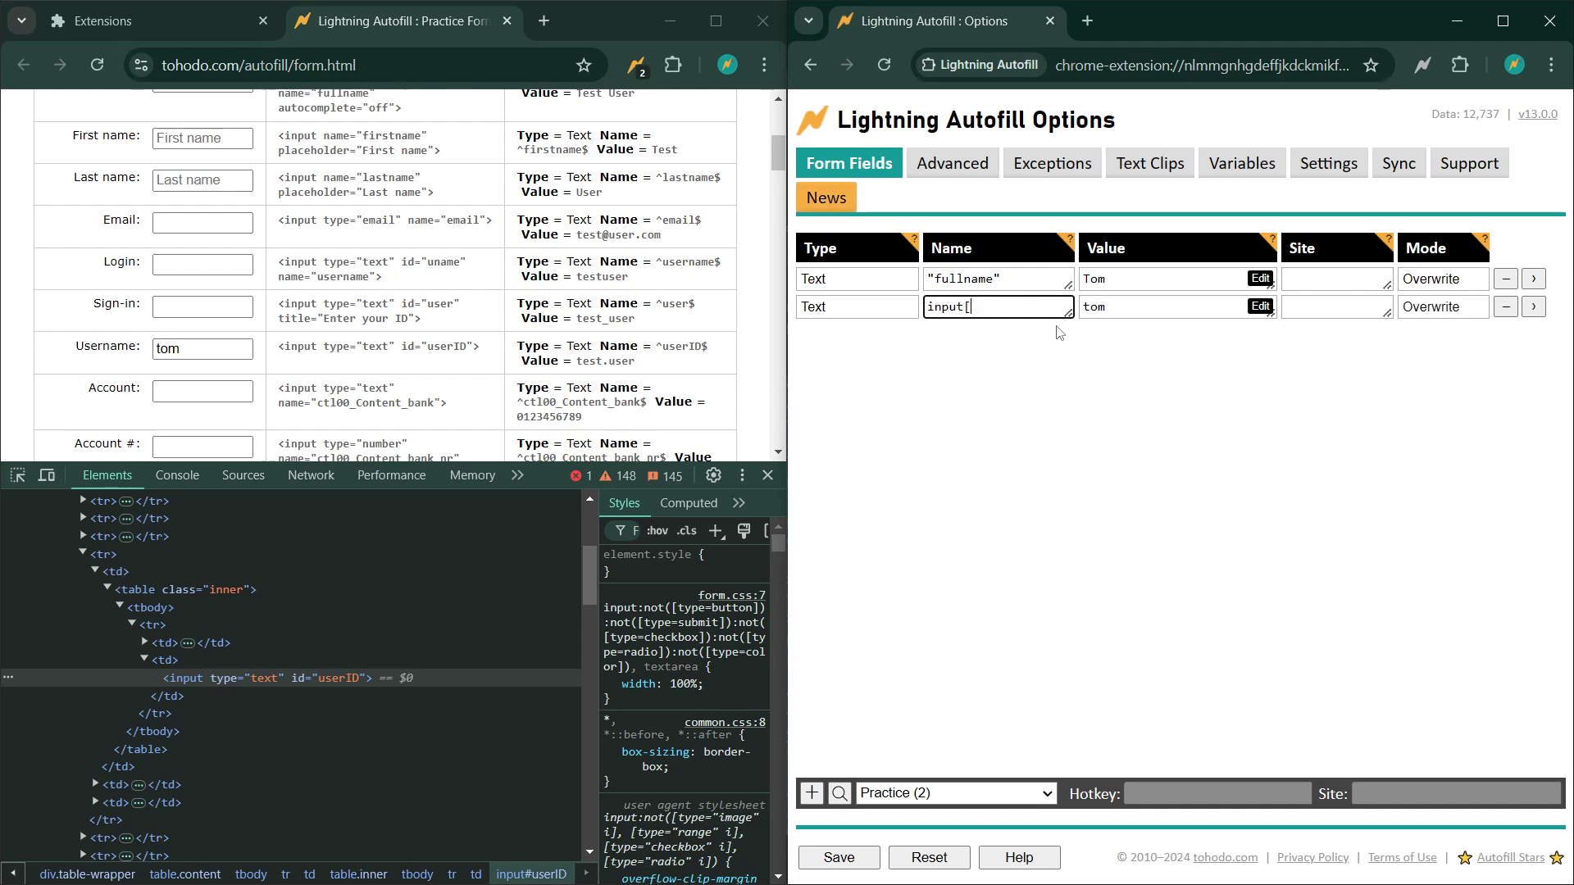
type("id=\"userID\"]")
left_click(844, 858)
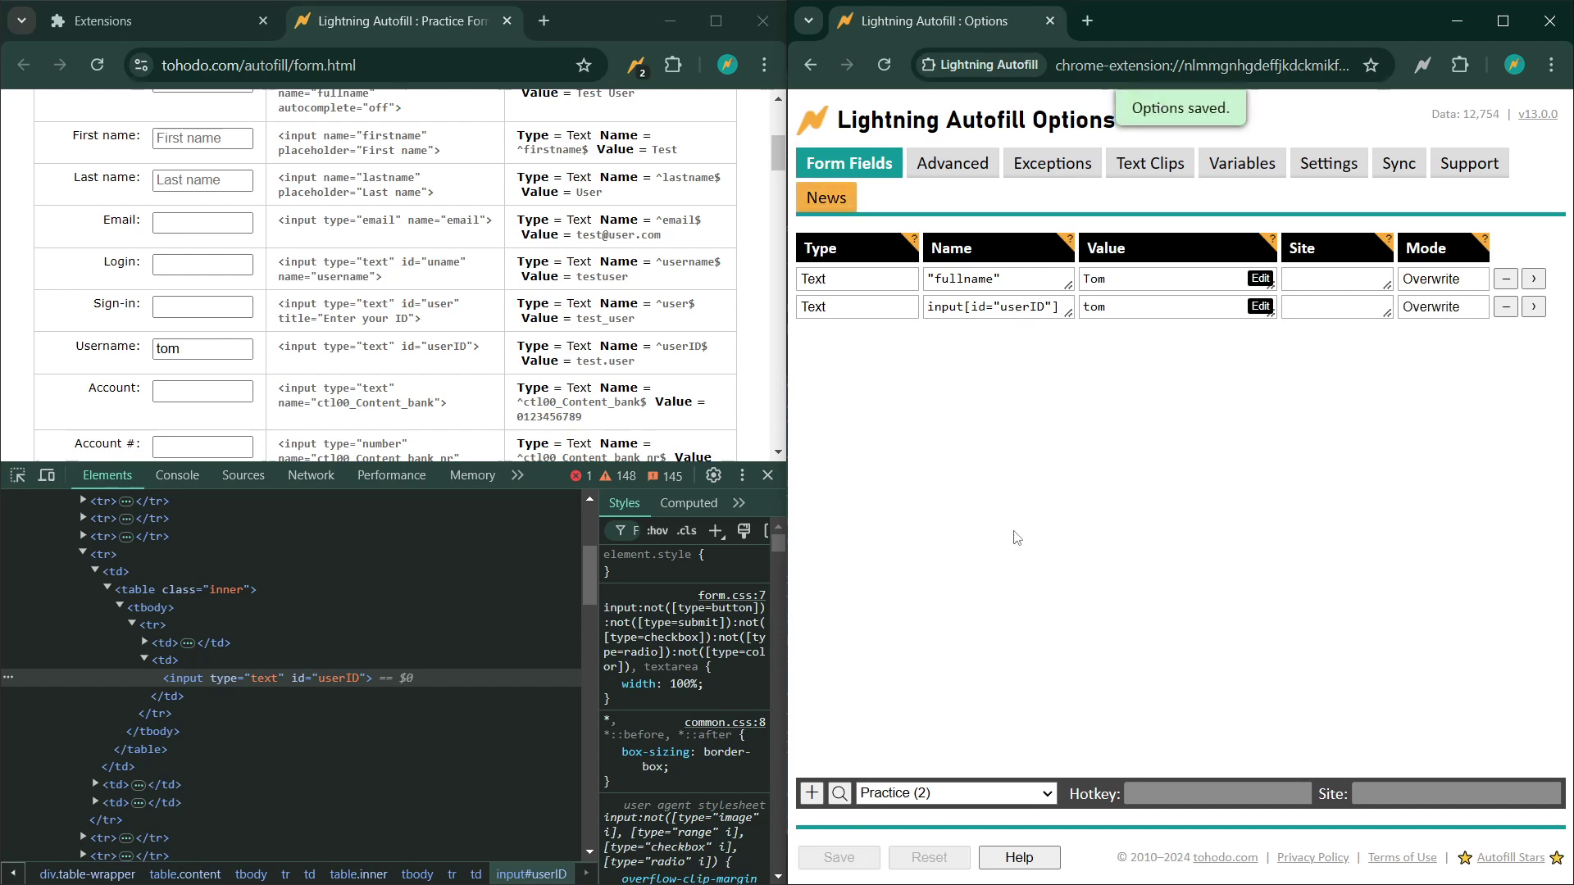
Step: Reload the practice form and check the autofilled tom in Username
left_click(97, 65)
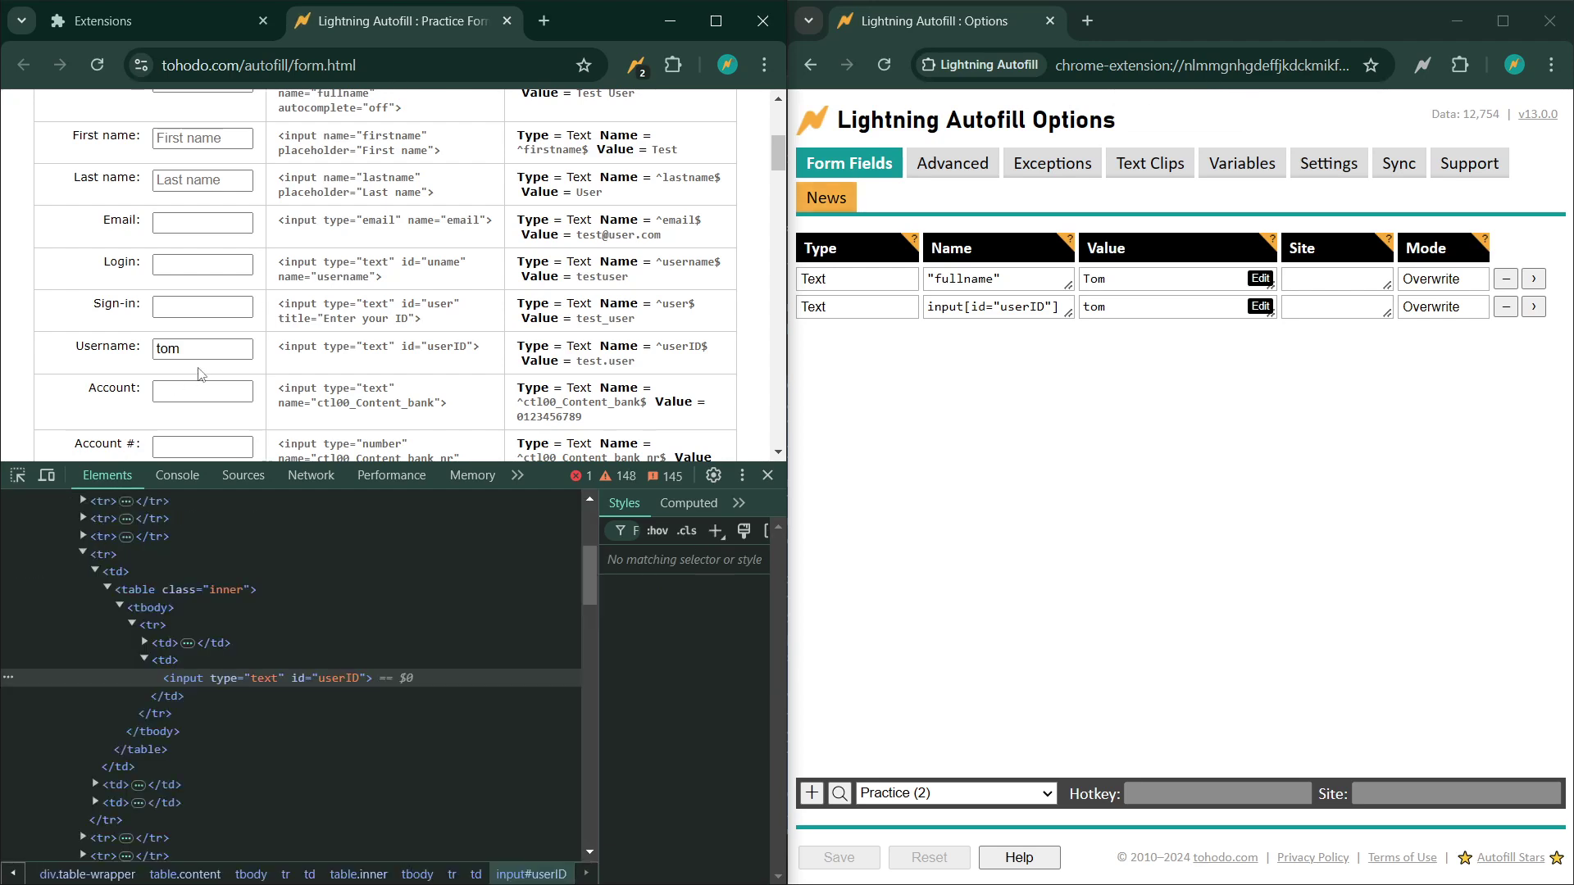
double_click(187, 351)
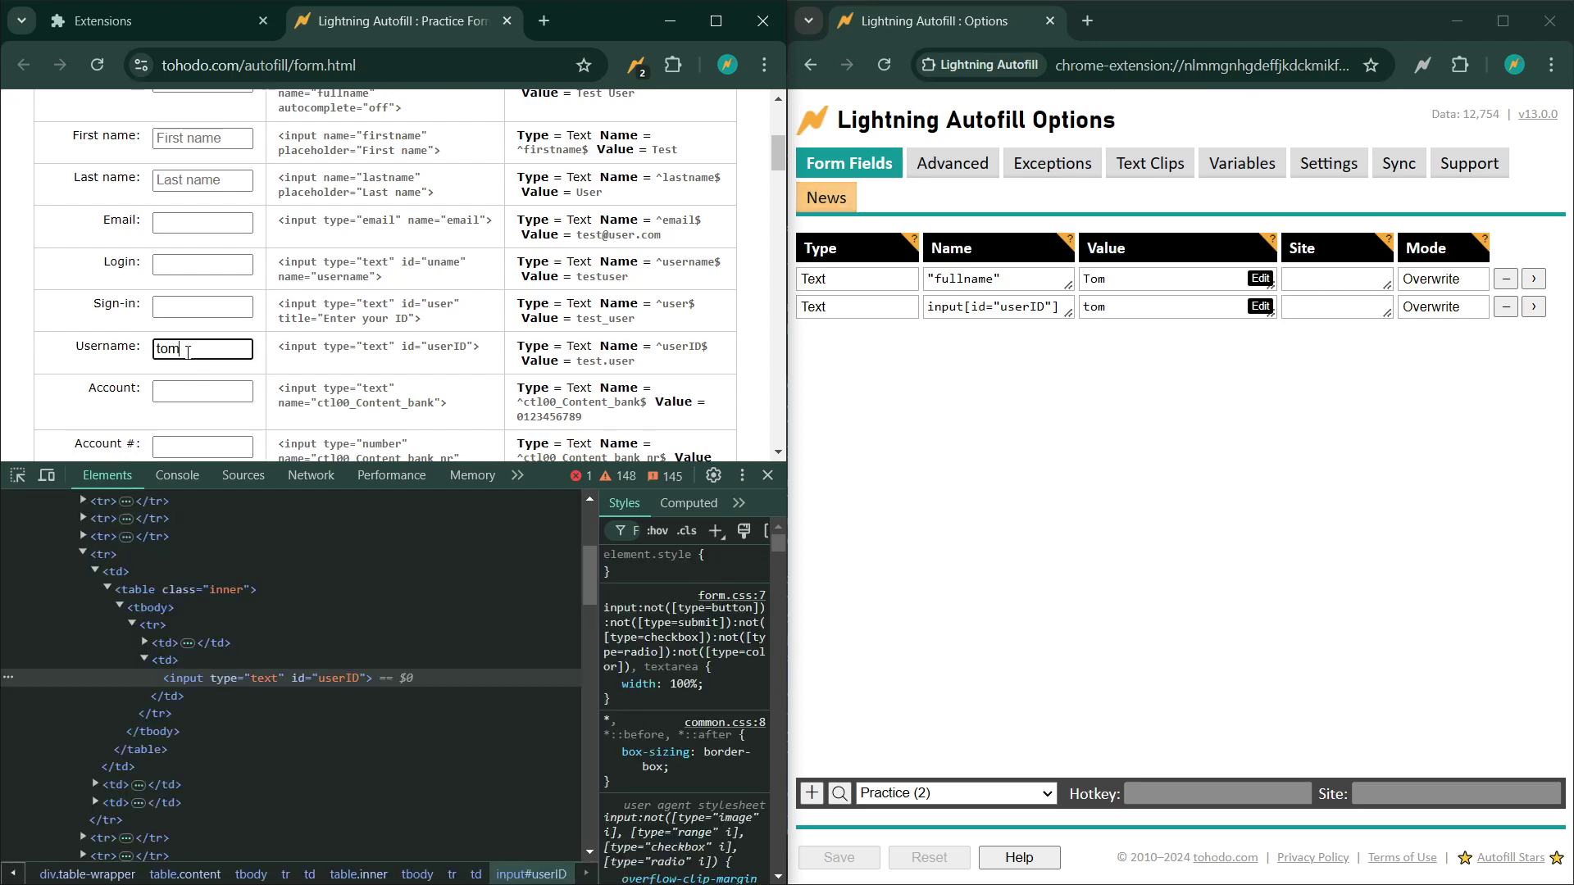
left_click(426, 367)
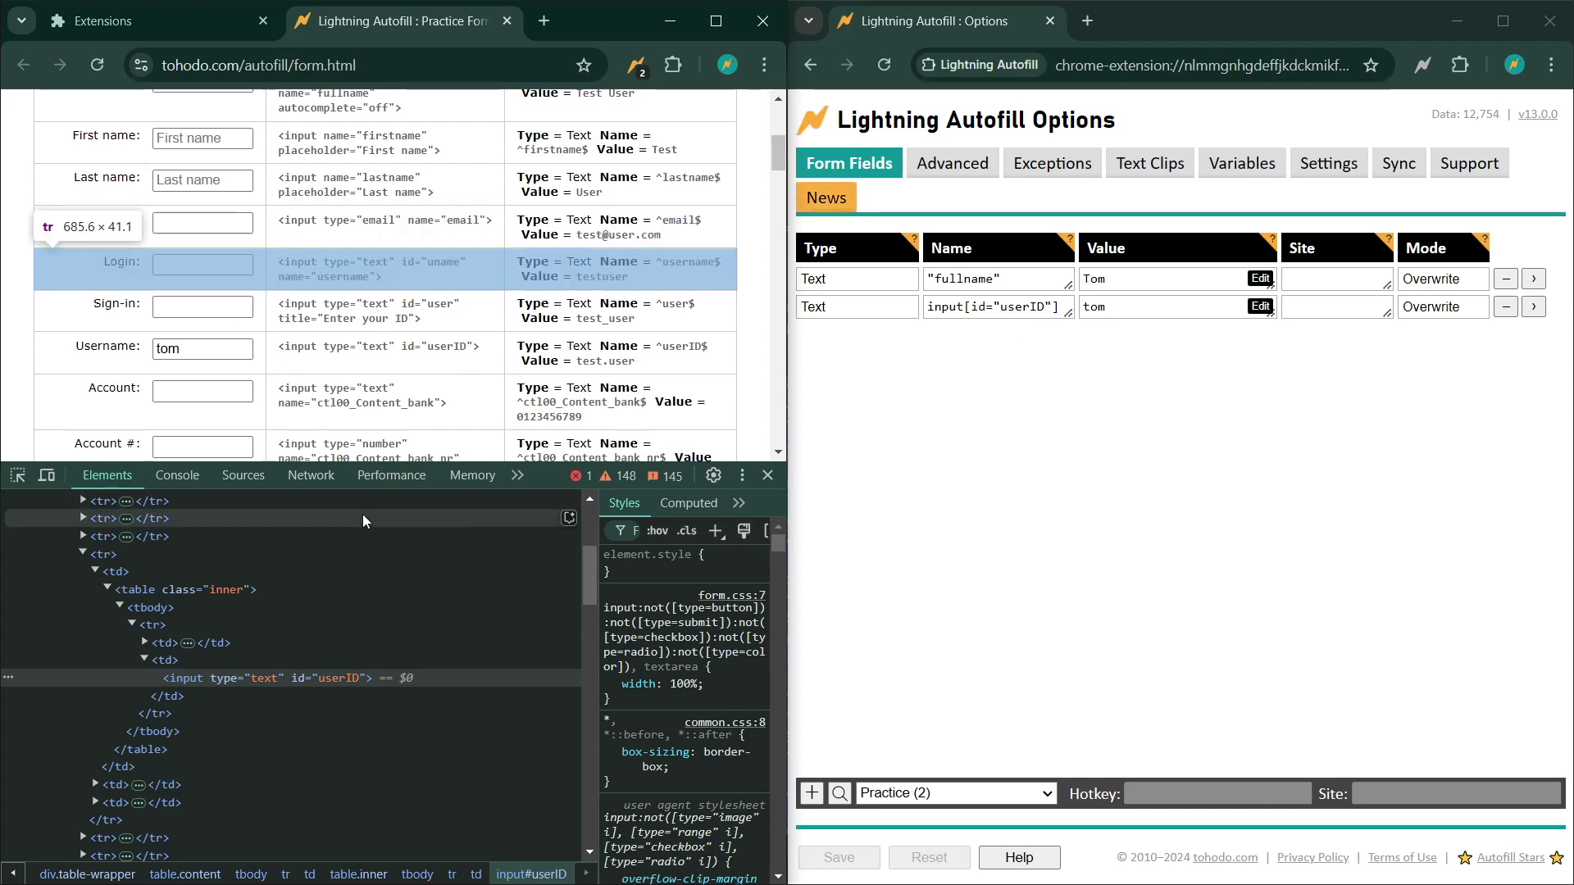
Step: Copy the userID element's XPath and paste it as rule two's target, then save
right_click(189, 677)
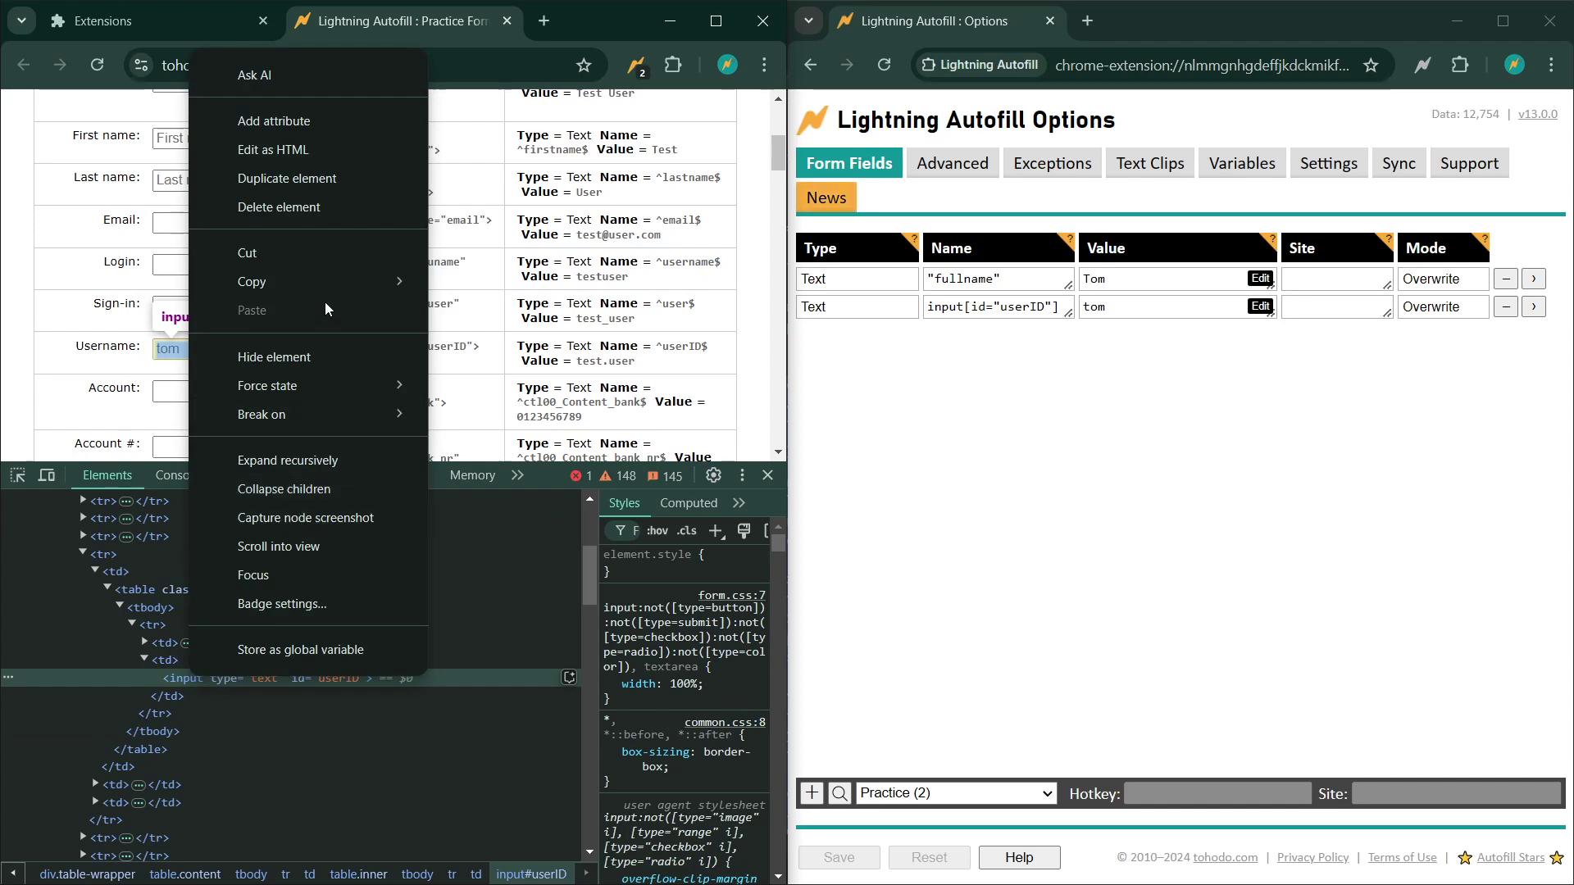
mouse_move(336, 287)
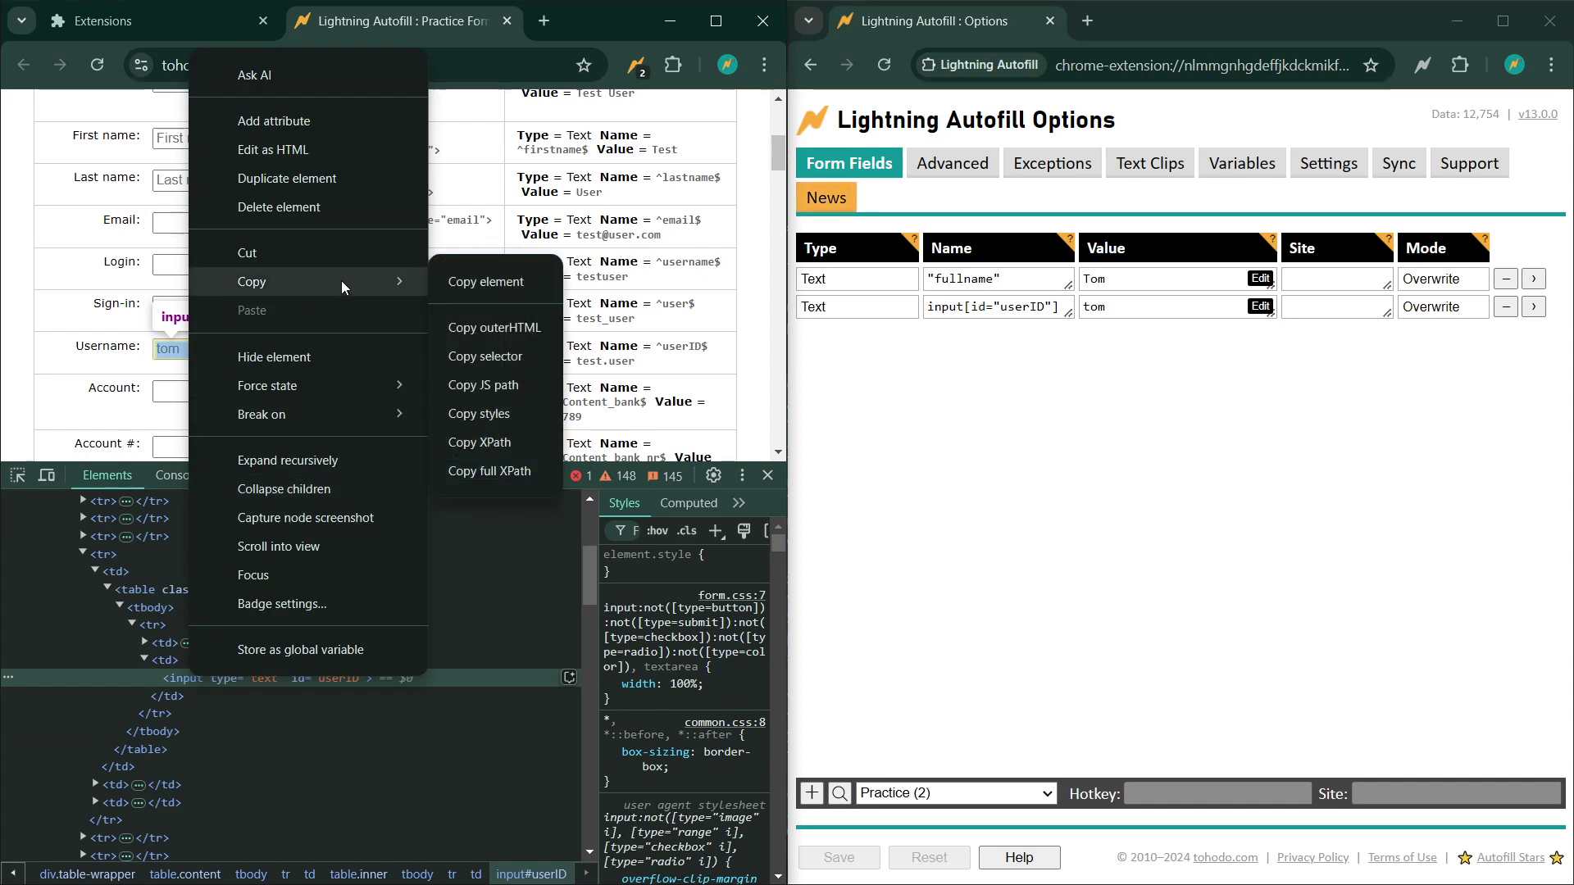
left_click(483, 444)
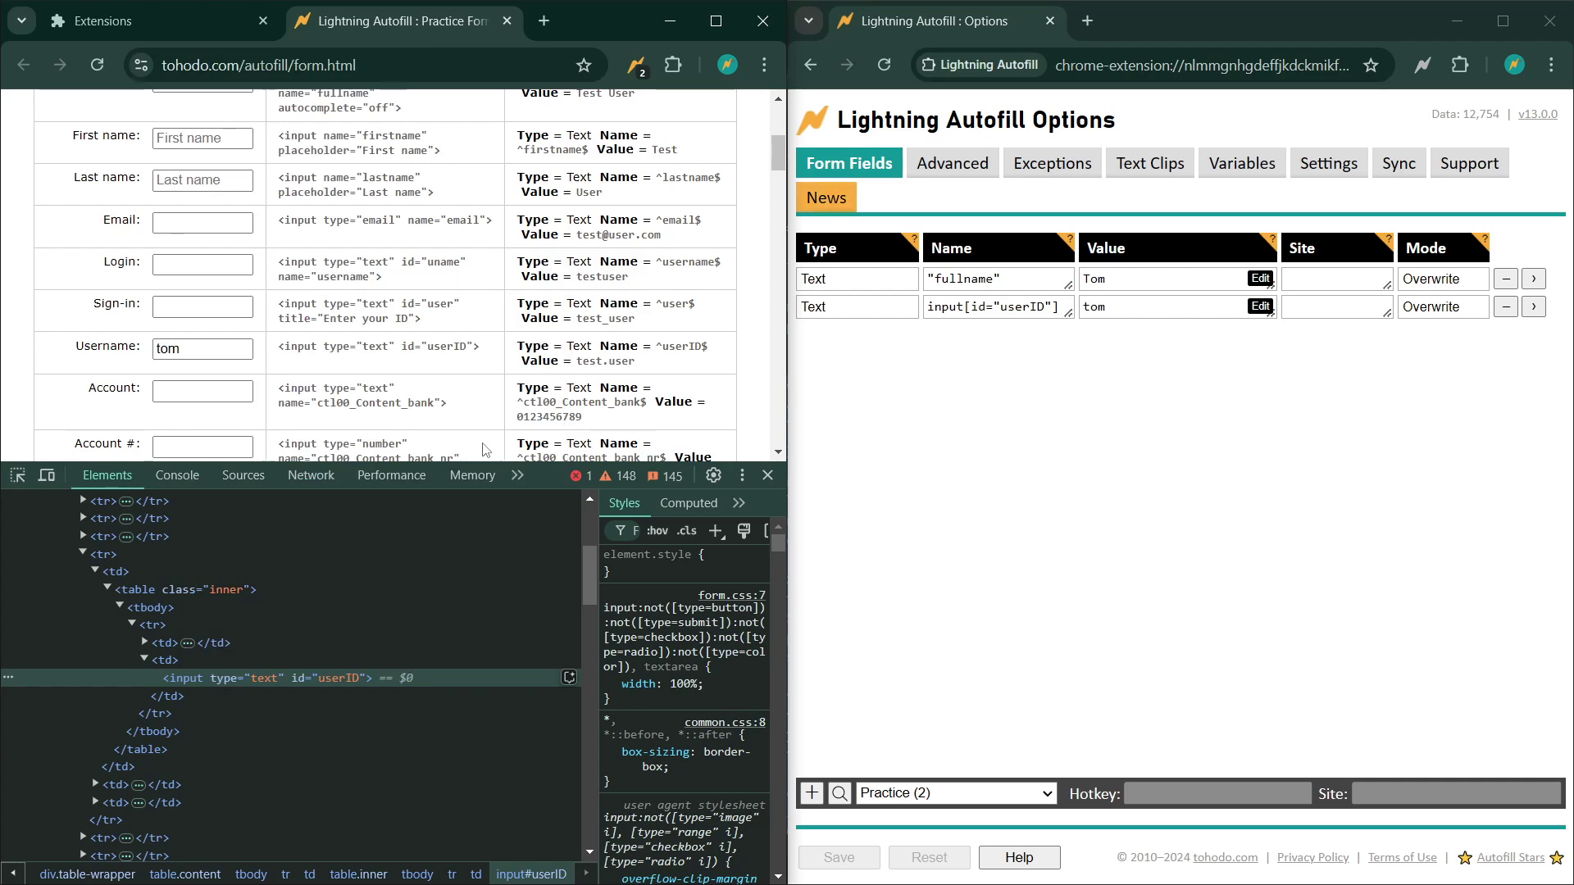
left_click(967, 311)
key("ctrl+a")
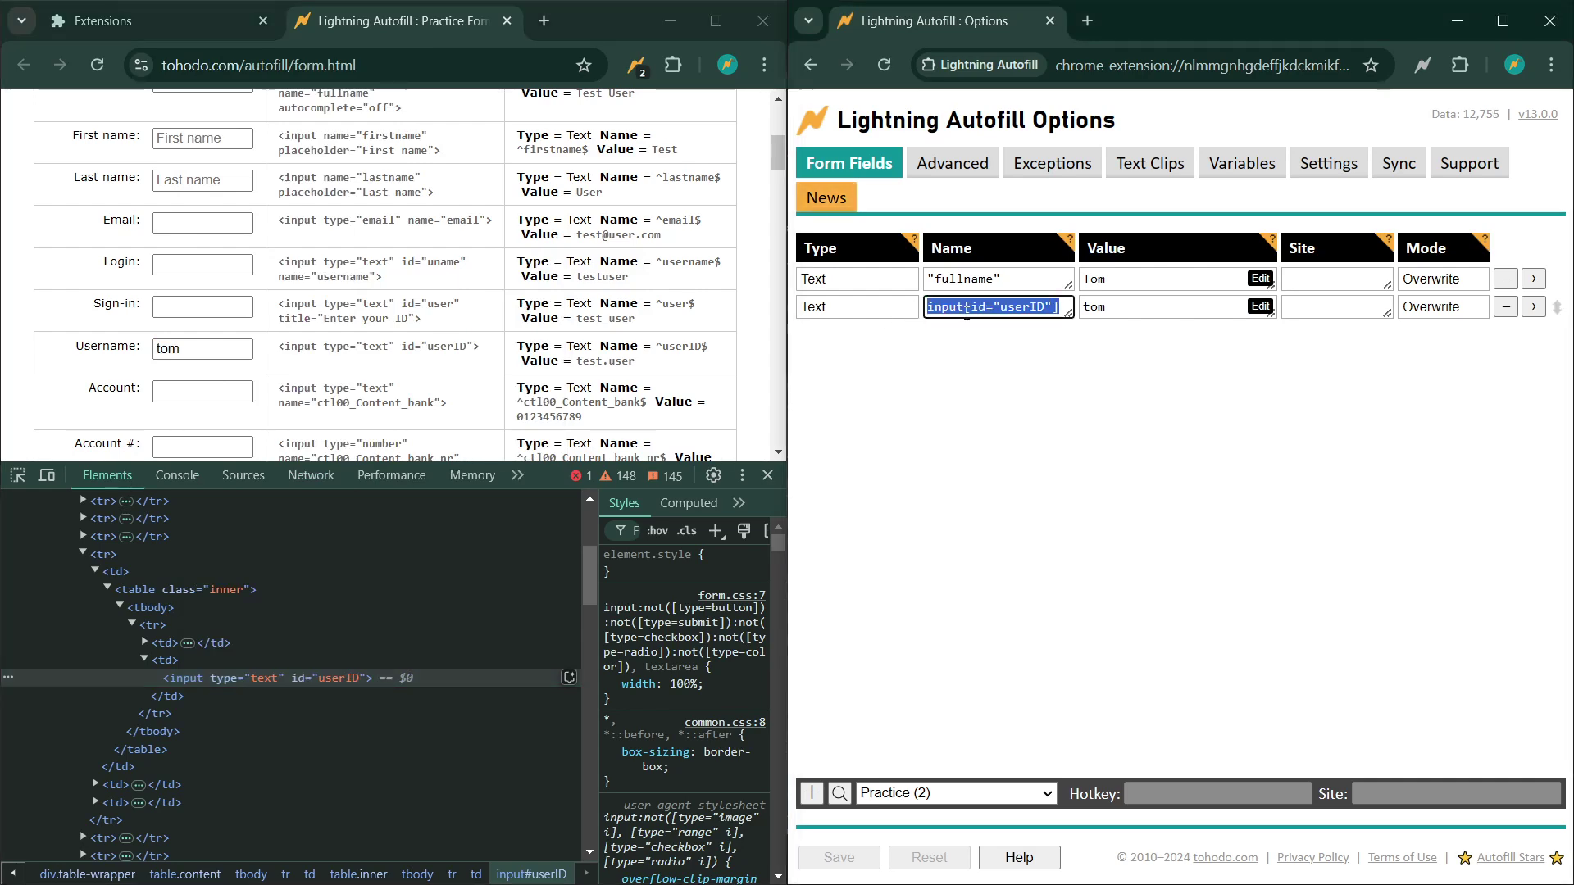
key("ctrl+v")
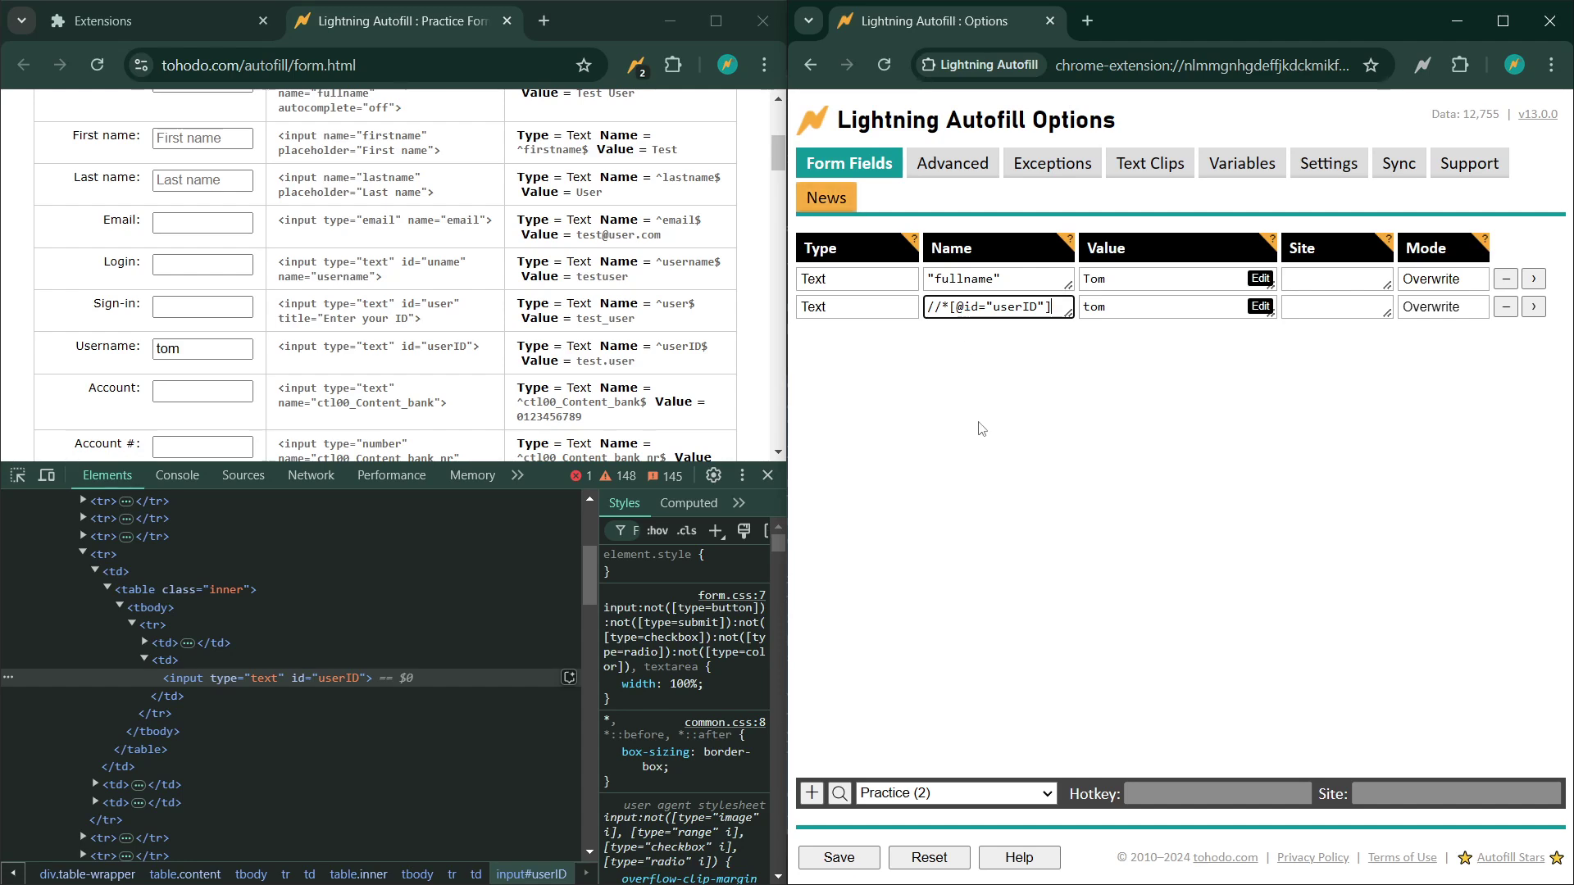
left_click(840, 857)
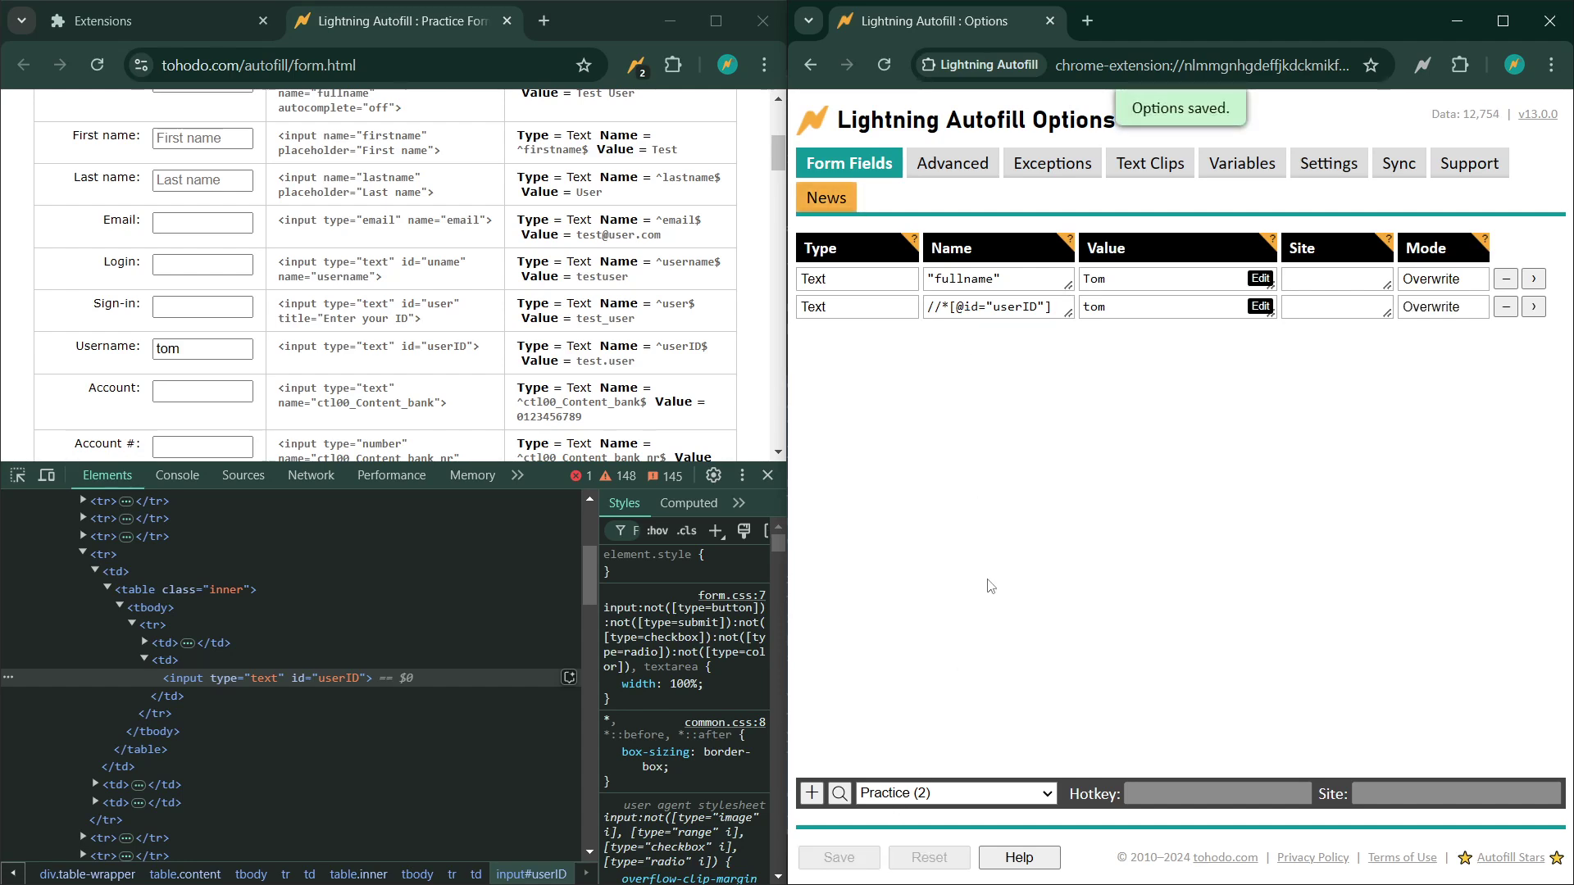
Step: Reload the practice form and confirm Username is filled with tom
left_click(97, 64)
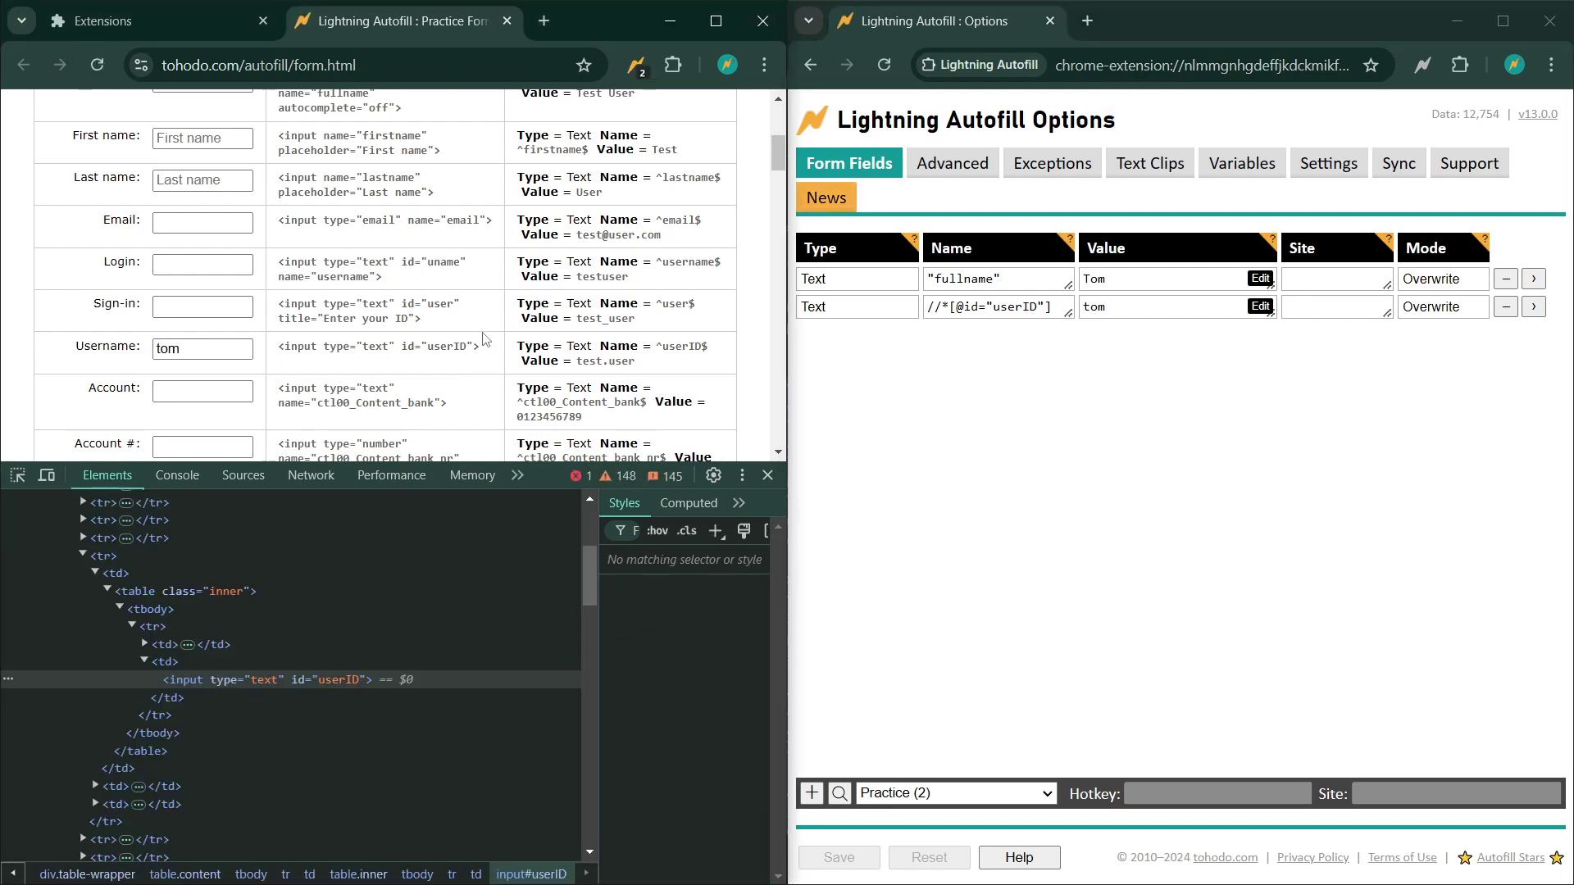
scroll(459, 324, "down", 2)
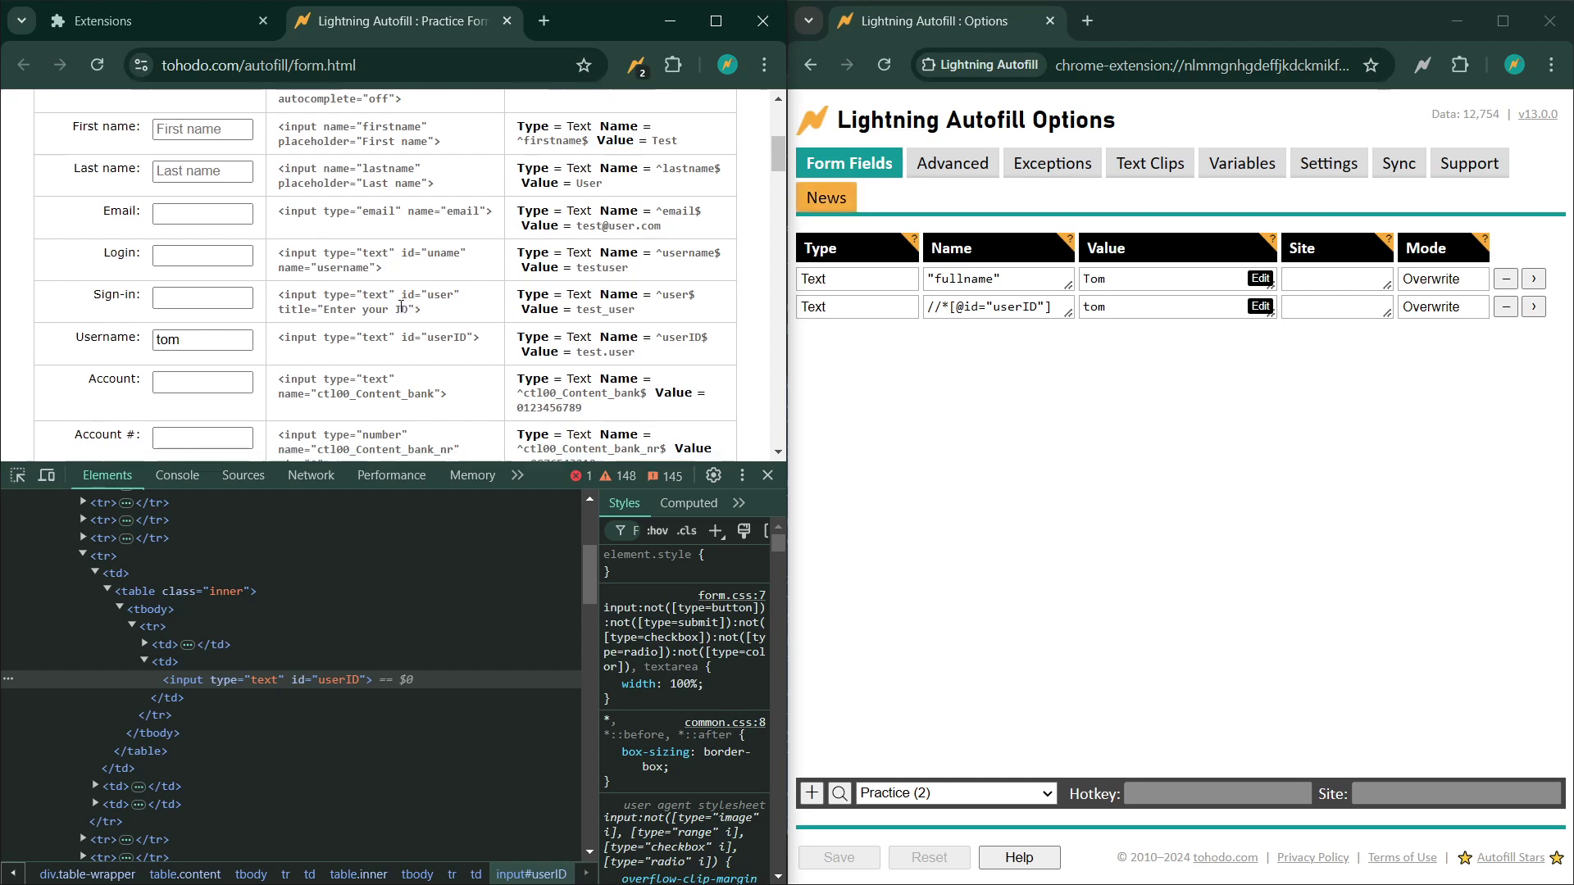
scroll(410, 312, "up", 2)
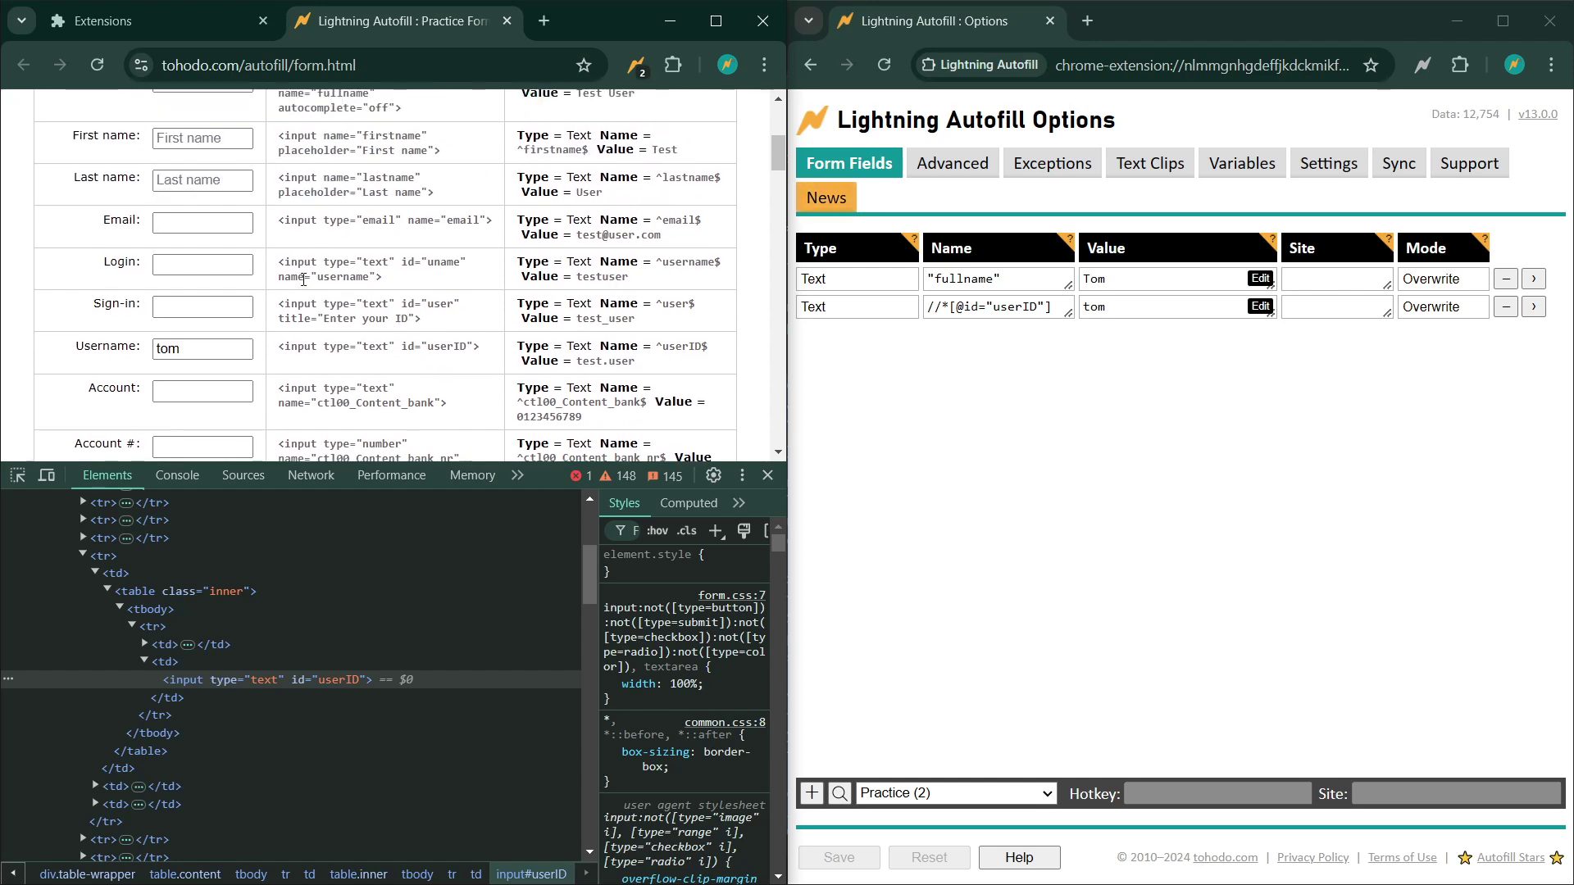